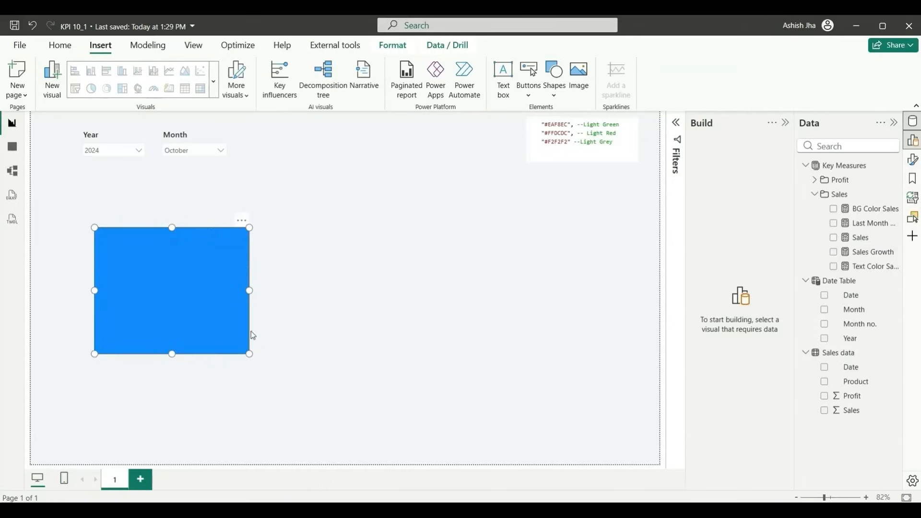
Turn off the fill of the blue rectangle shape
click(913, 160)
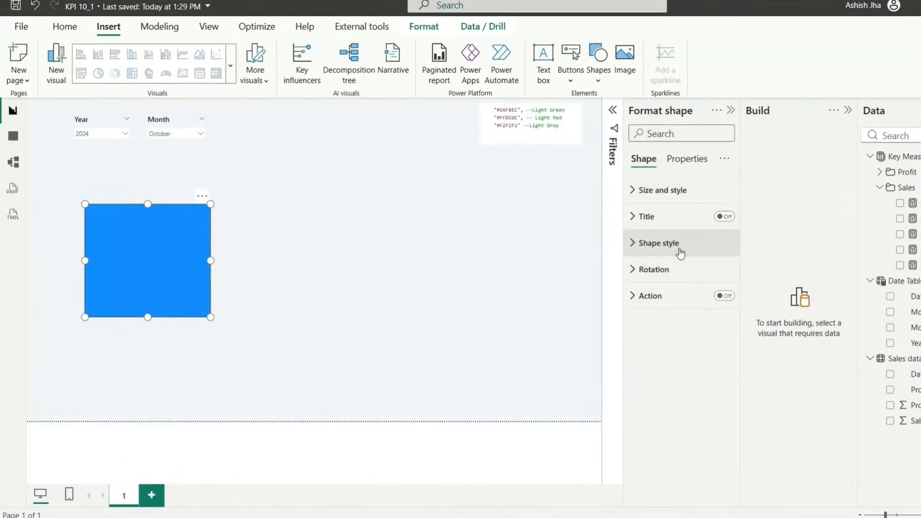
click(680, 244)
click(719, 375)
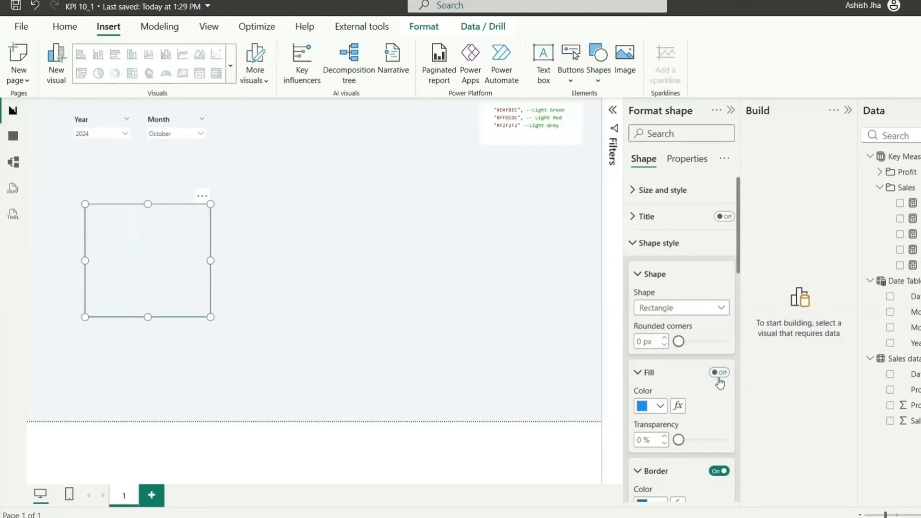
click(655, 243)
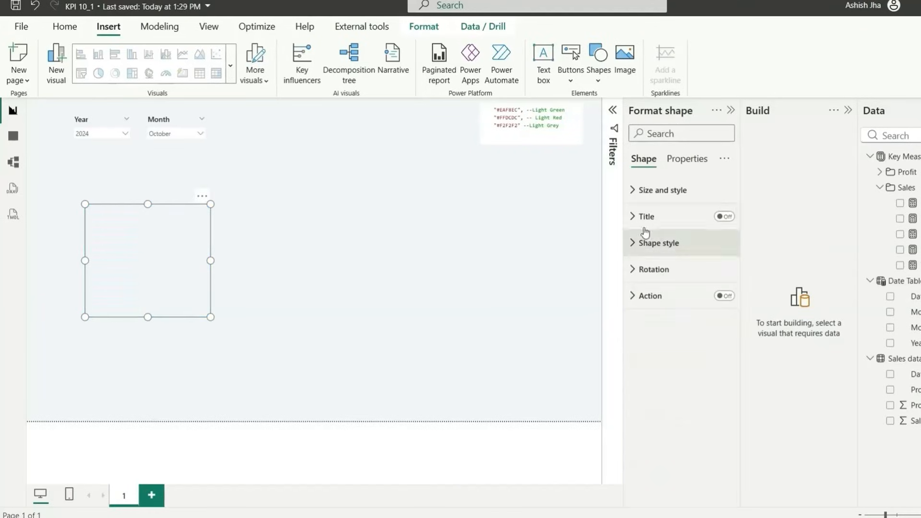
Turn on the white background of the rectangle shape
click(666, 193)
scroll(695, 320, down, 1)
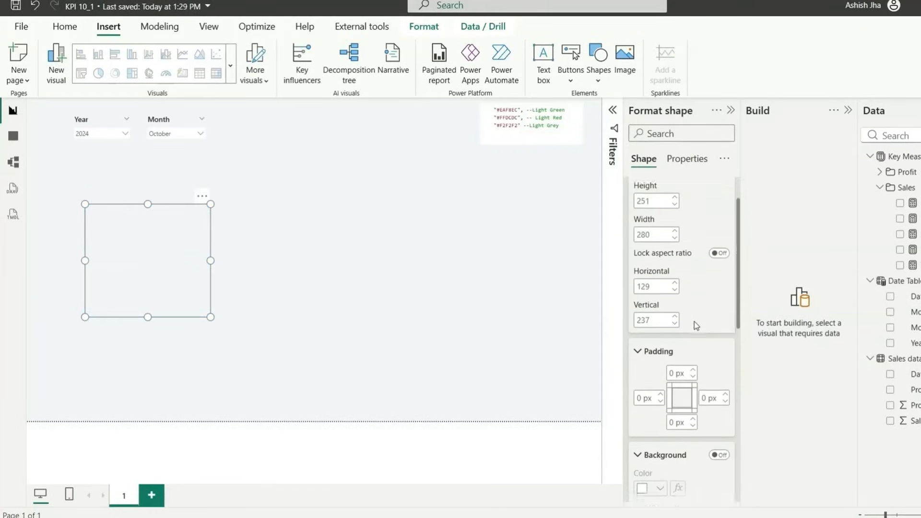
scroll(695, 323, down, 1)
click(718, 395)
Enable the rectangle's visual border in light grey with 10 px rounded corners
scroll(718, 391, down, 4)
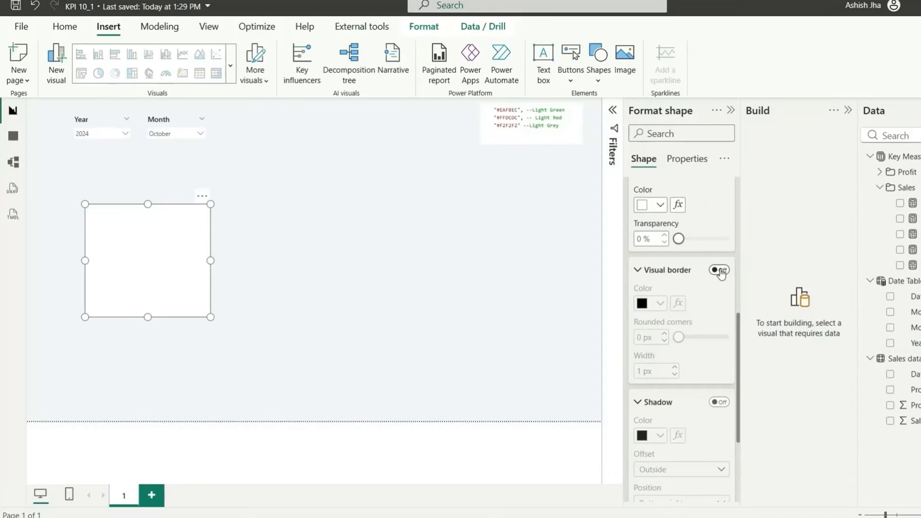
click(720, 271)
click(660, 304)
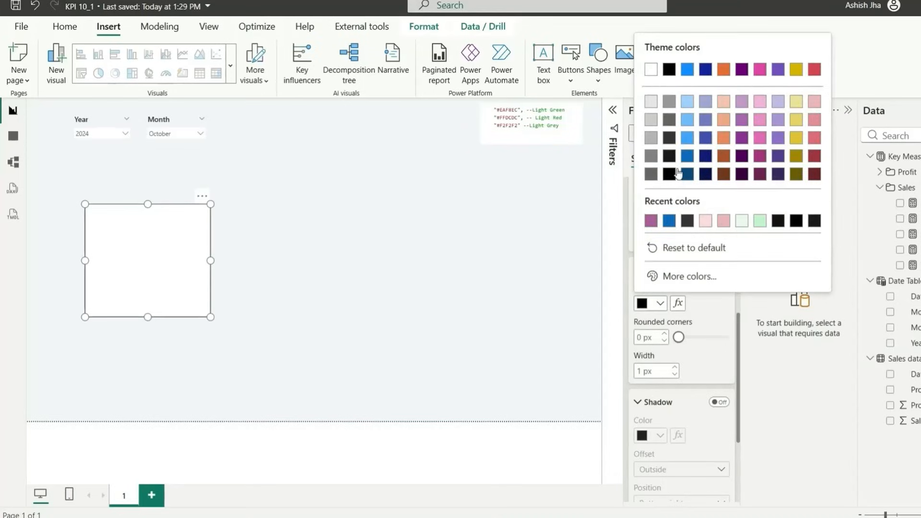
click(651, 121)
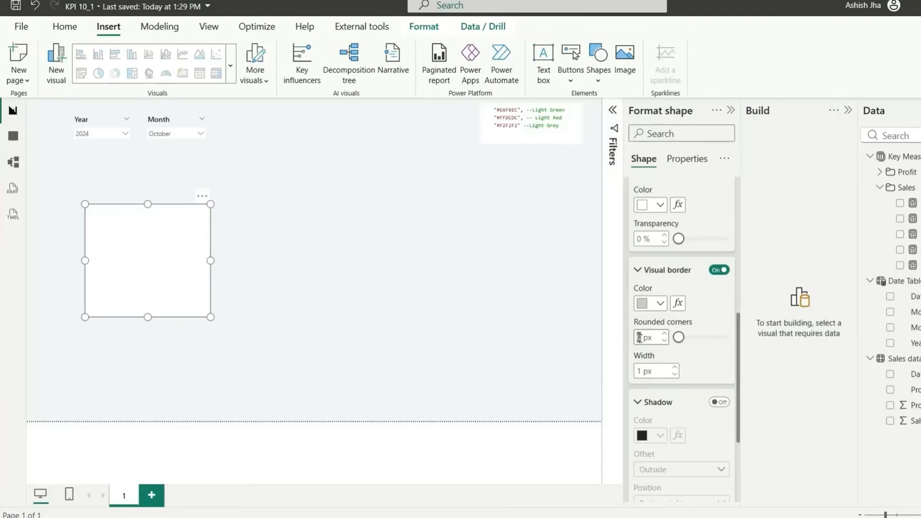
text(10)
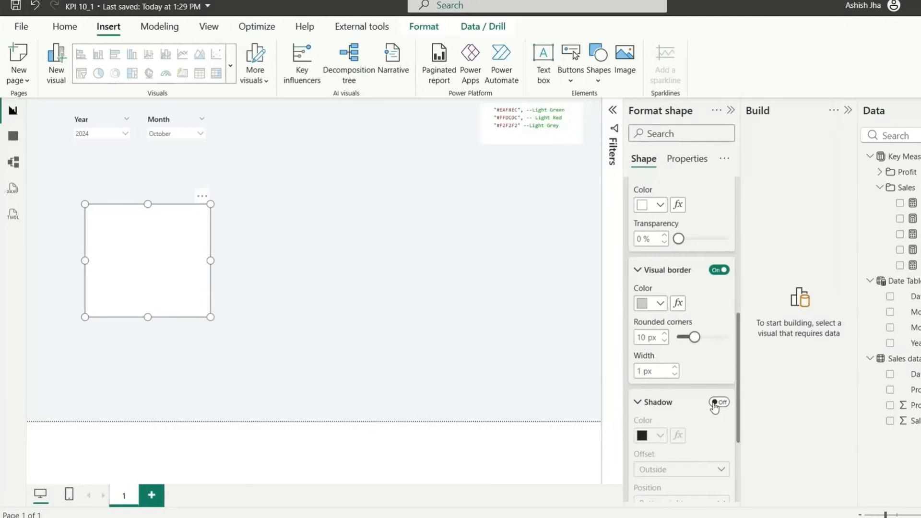
Enable the rectangle's shadow and color it the same light grey as the border
click(719, 403)
scroll(658, 315, down, 3)
click(659, 303)
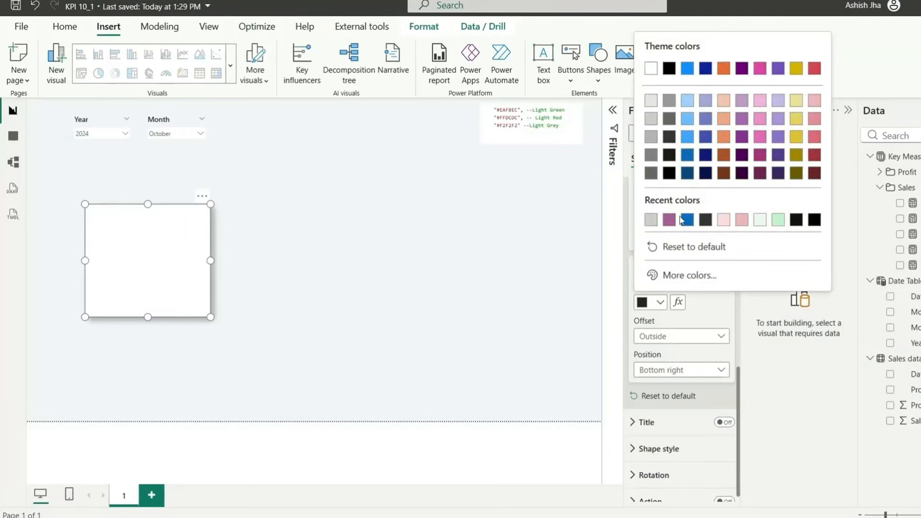
click(651, 221)
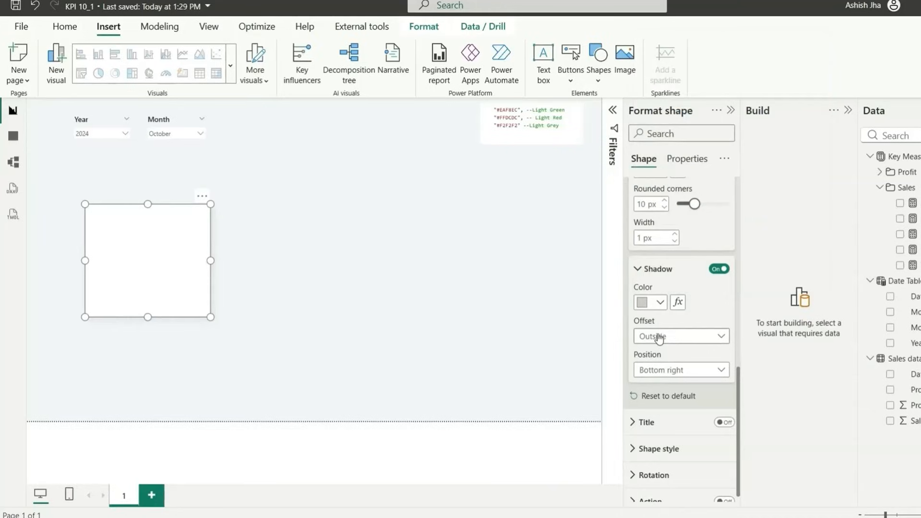
Set the rectangle's shadow position to Custom with a 4 px blur and 4% transparency
click(674, 375)
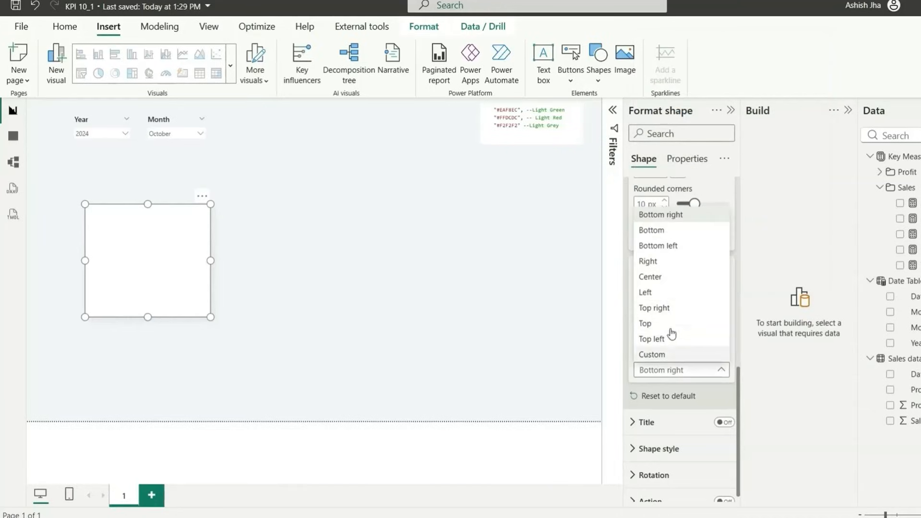
click(667, 277)
click(680, 377)
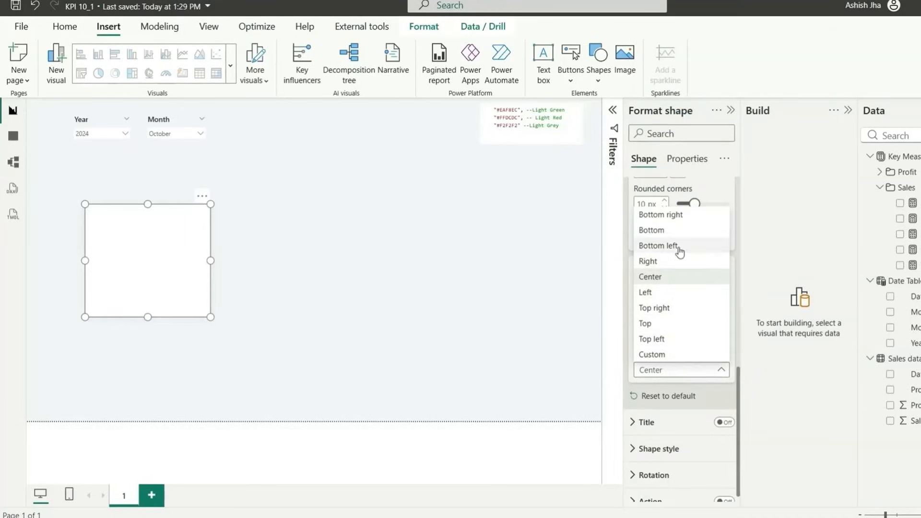
click(676, 356)
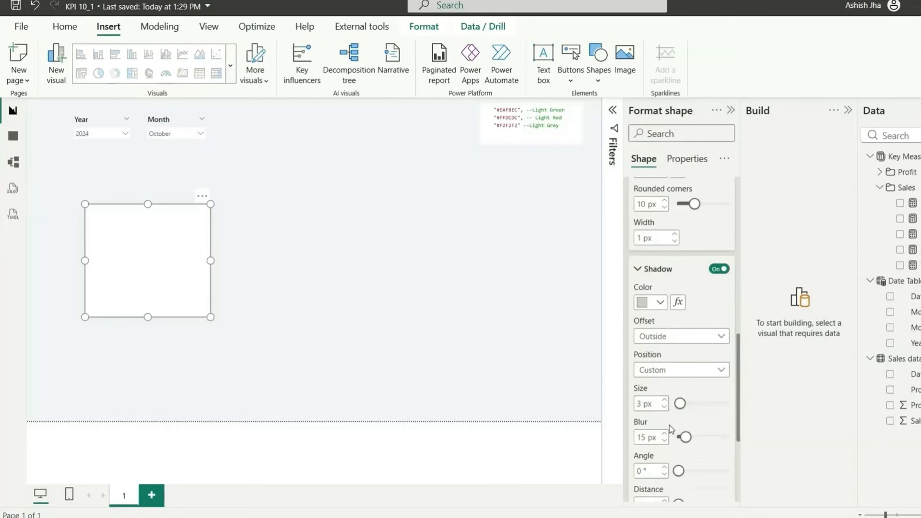
scroll(670, 425, down, 1)
double_click(646, 381)
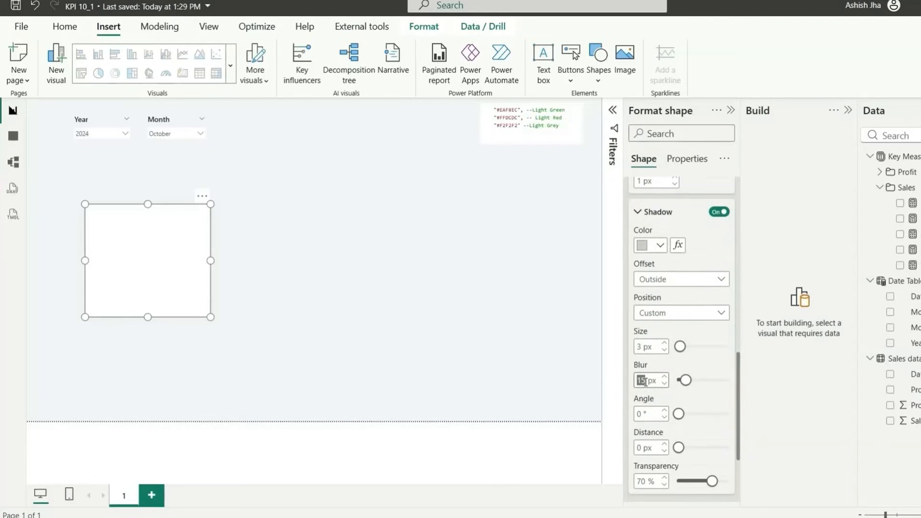
text(4)
double_click(645, 481)
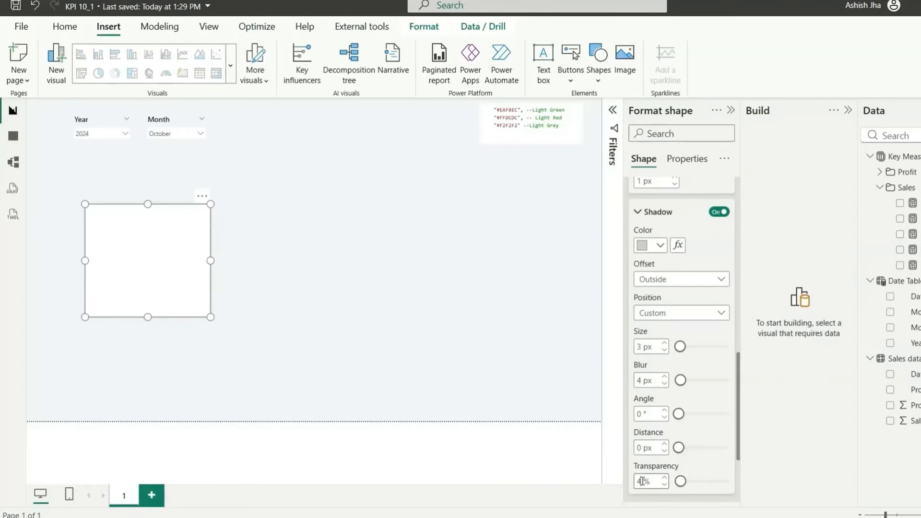
click(280, 245)
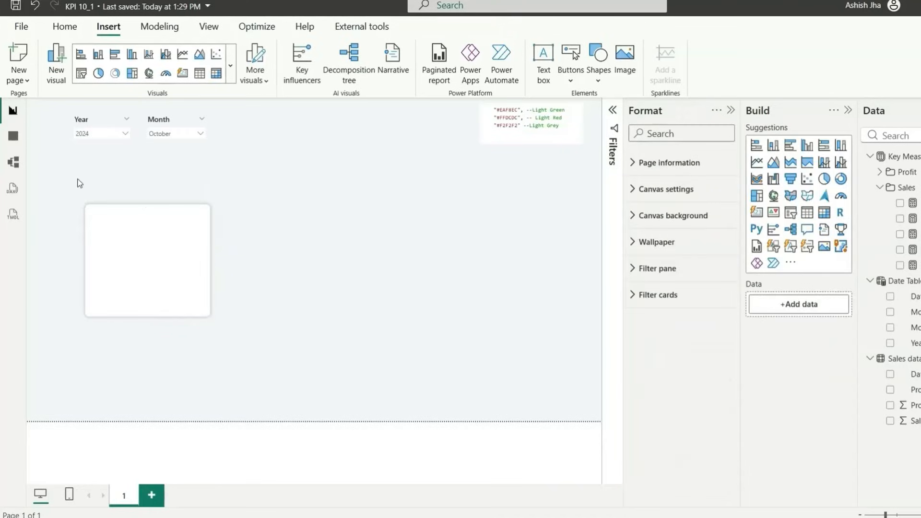
Add a new card visual beside the white rectangle and show the Sales measure in it
click(191, 292)
click(340, 317)
click(756, 212)
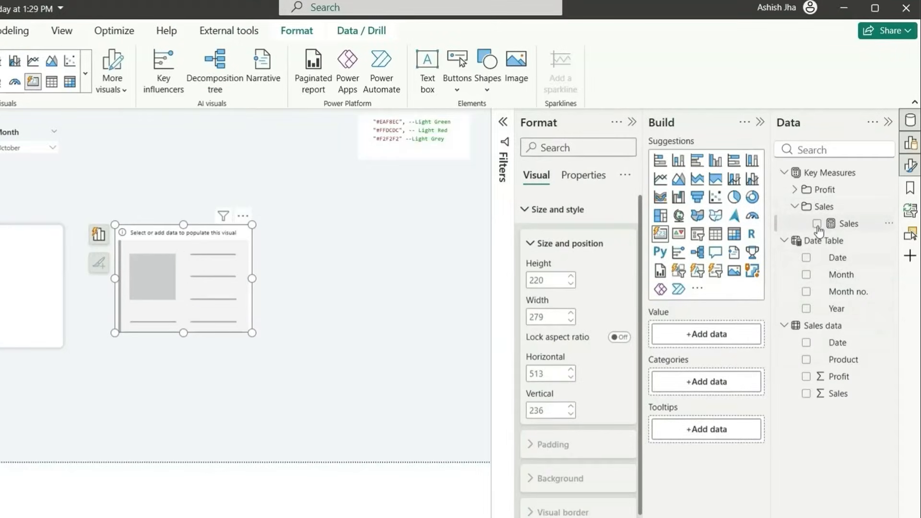
click(817, 223)
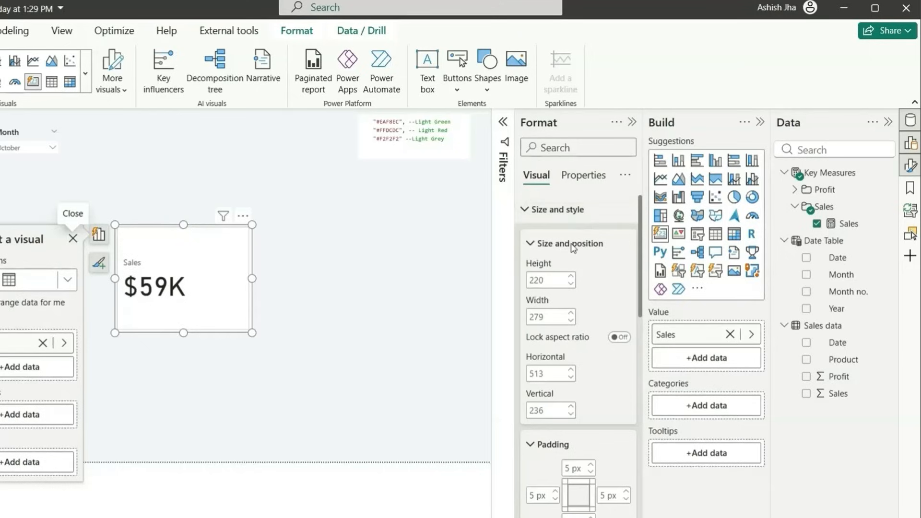
Make the Sales card transparent by turning off the visual's background and the inner card's border, divider and background
scroll(617, 363, down, 6)
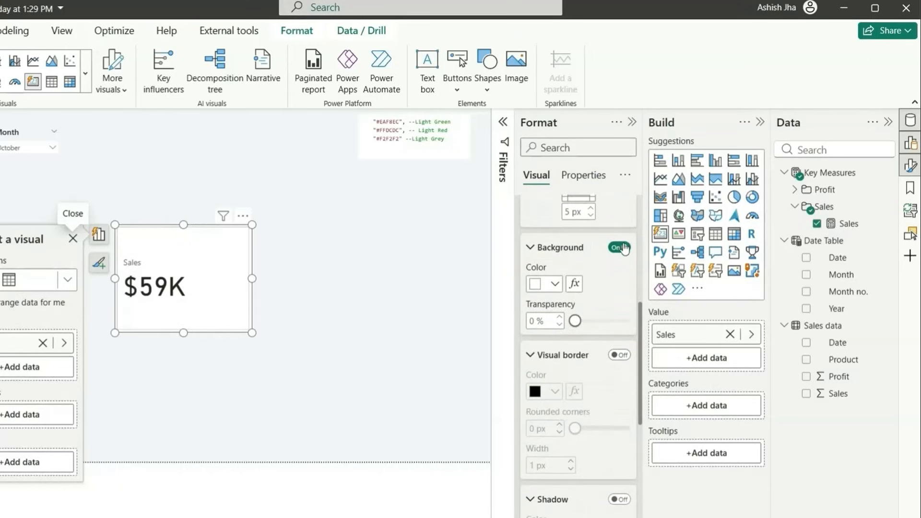
scroll(624, 251, down, 5)
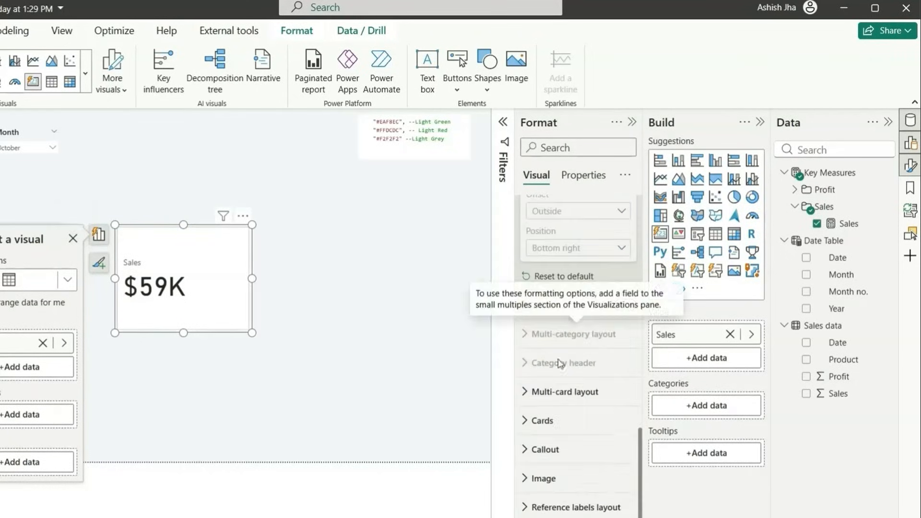
click(552, 429)
scroll(552, 427, down, 5)
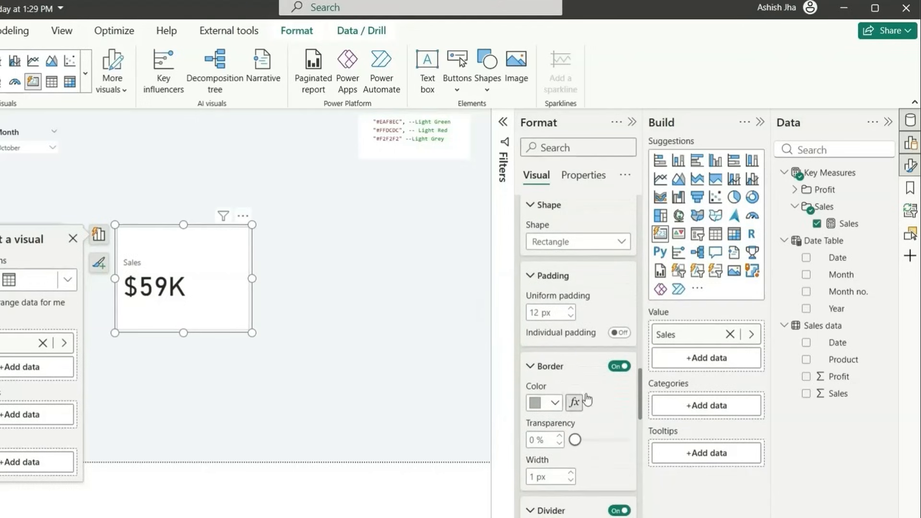
click(620, 367)
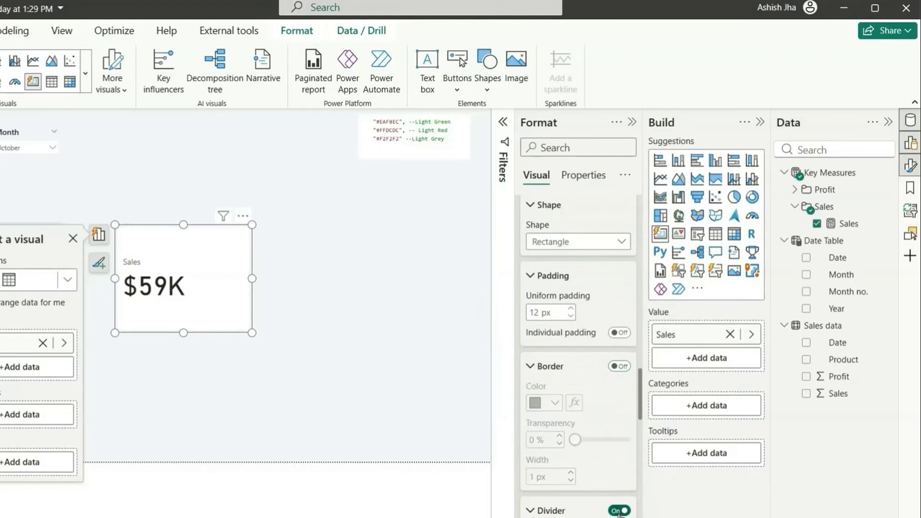
click(619, 511)
scroll(591, 446, down, 5)
click(619, 423)
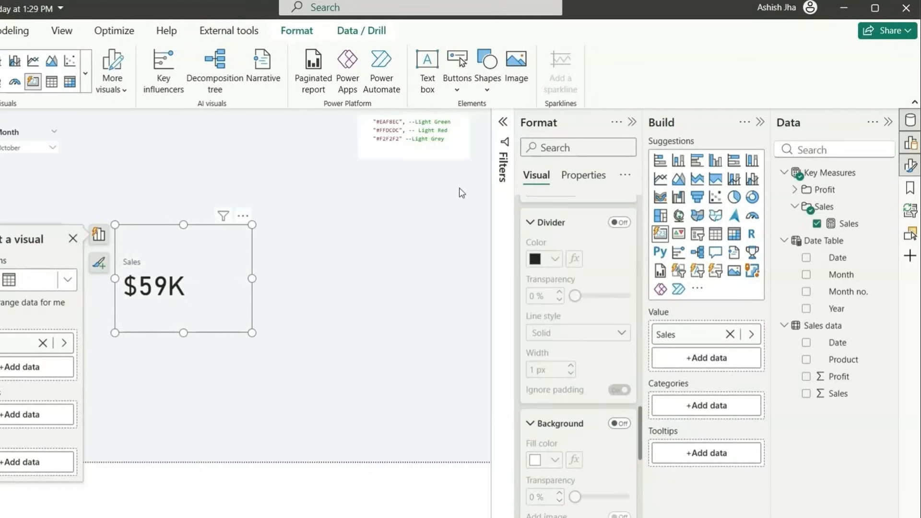
scroll(595, 454, up, 10)
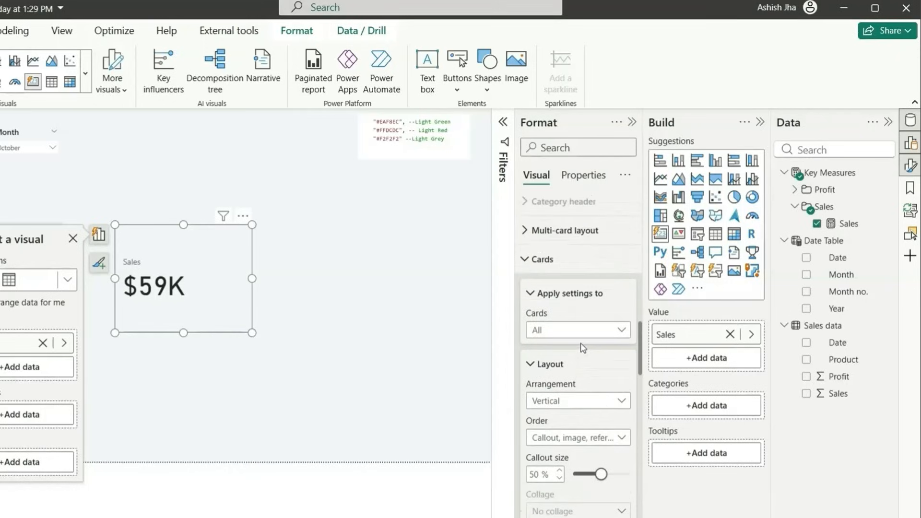
click(542, 260)
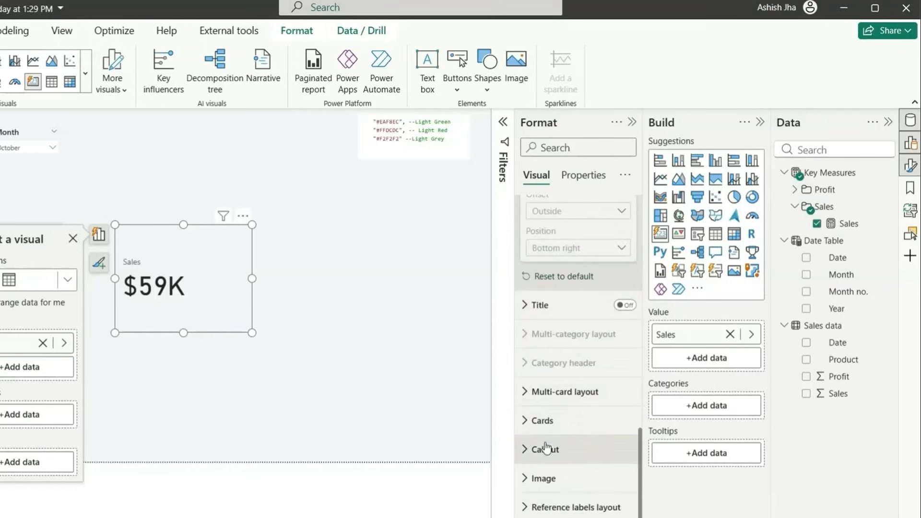
Format the Sales card's callout value in Segoe UI Semibold at size 30
click(565, 460)
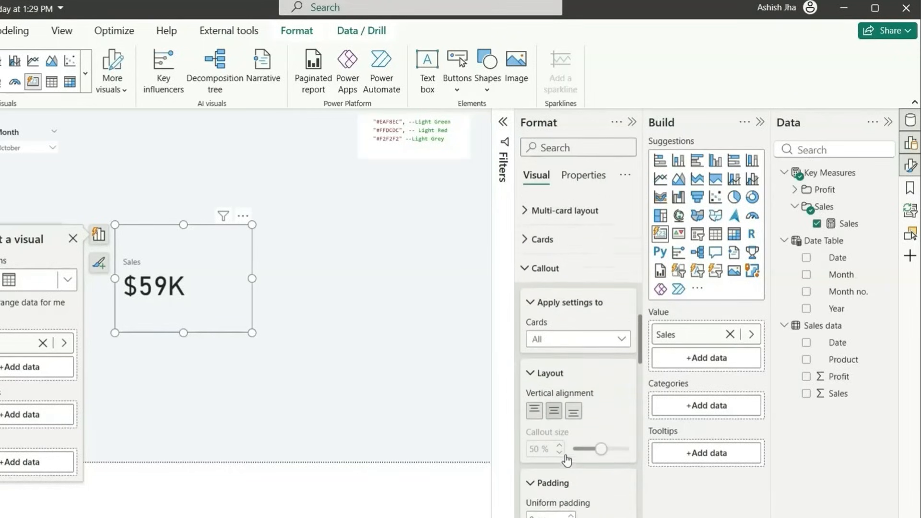
scroll(566, 386, down, 5)
click(568, 374)
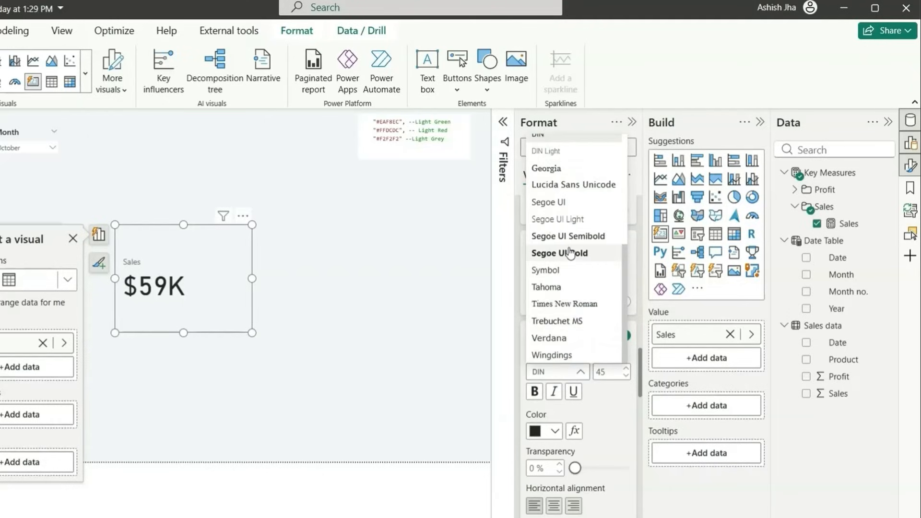
click(567, 240)
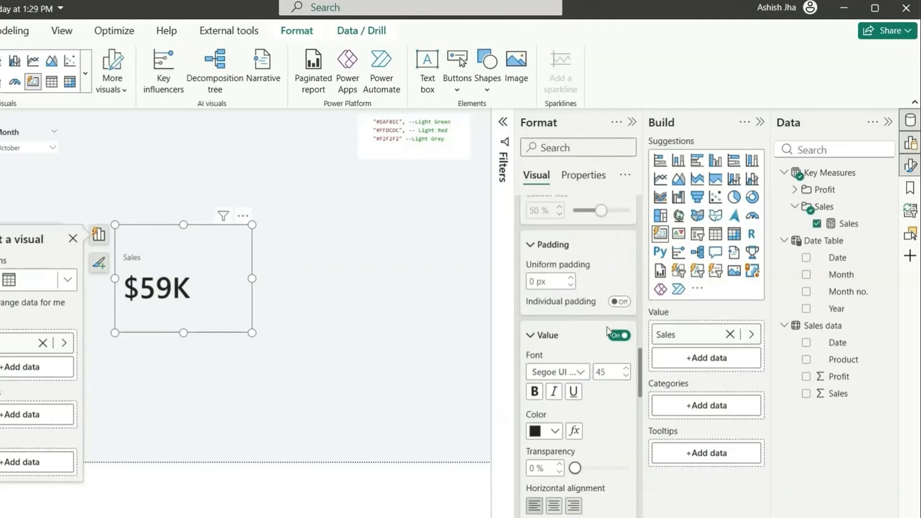
click(610, 373)
key(BackSpace)
key(BackSpace)
text(30)
Set the Sales card's callout label to font size 15 and a near-black color
scroll(613, 367, down, 3)
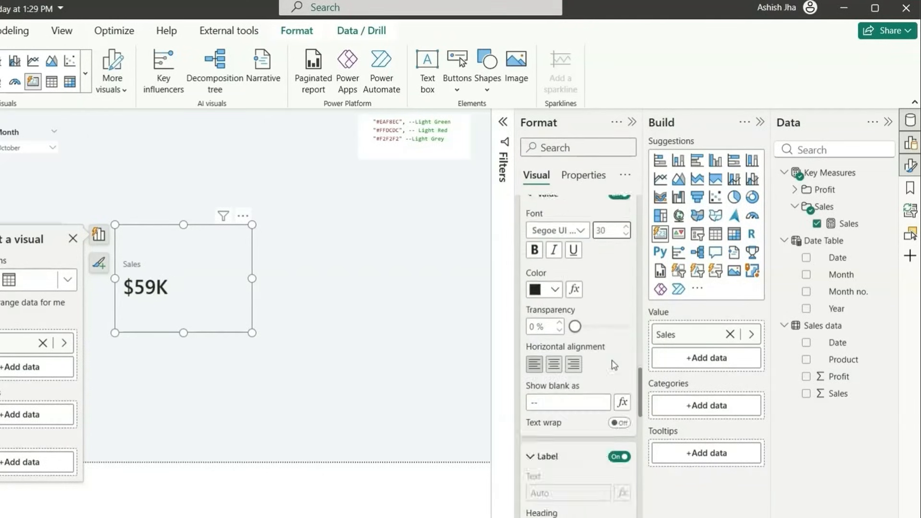
scroll(608, 362, up, 5)
scroll(590, 384, down, 7)
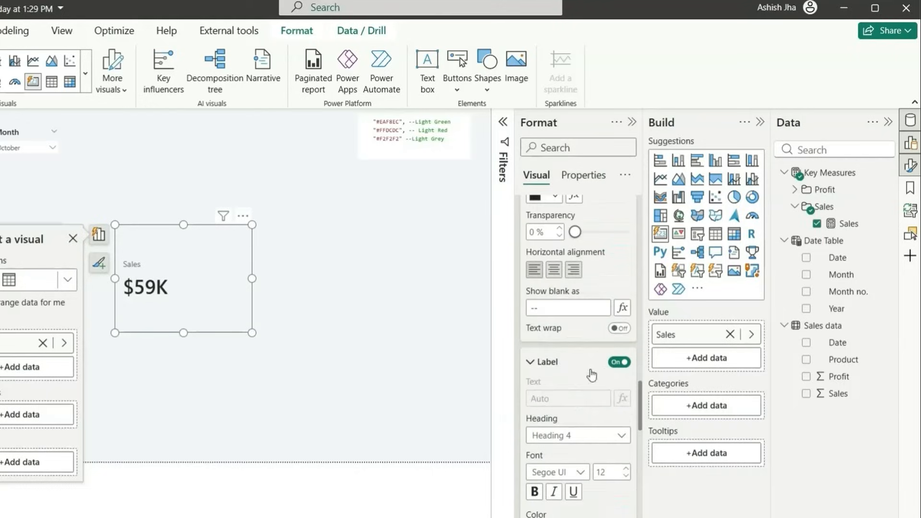
scroll(592, 375, down, 2)
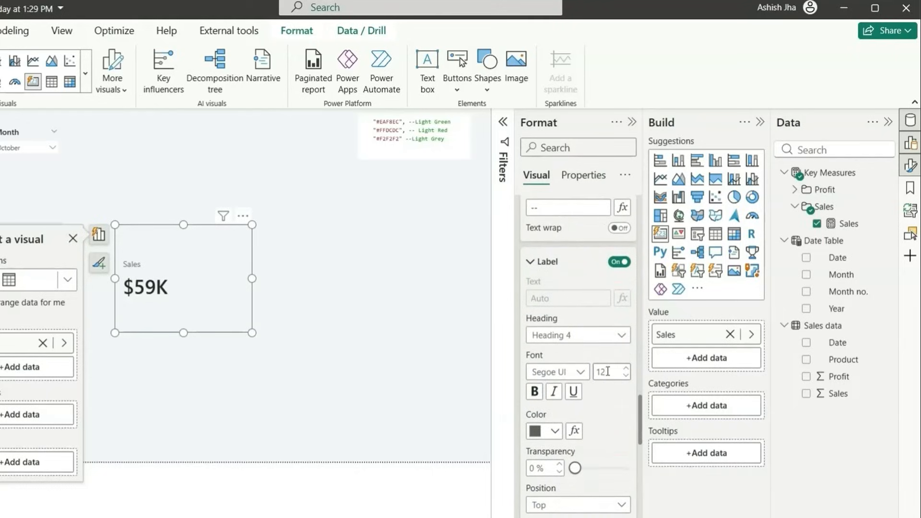
double_click(608, 371)
text(15)
key(Return)
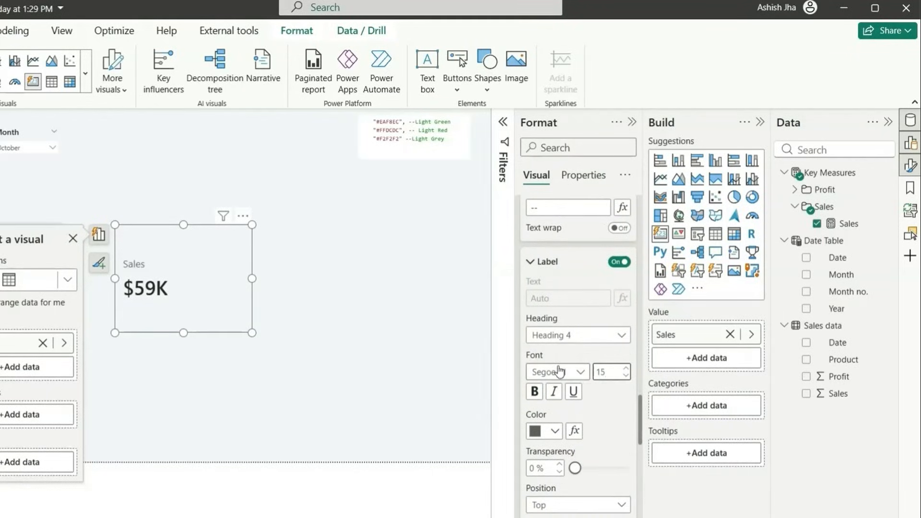
click(538, 434)
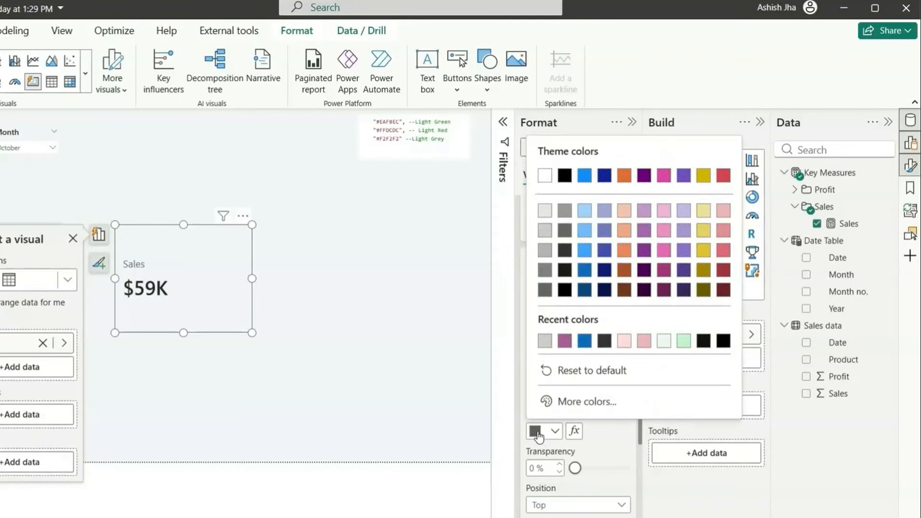
click(565, 270)
scroll(618, 411, down, 3)
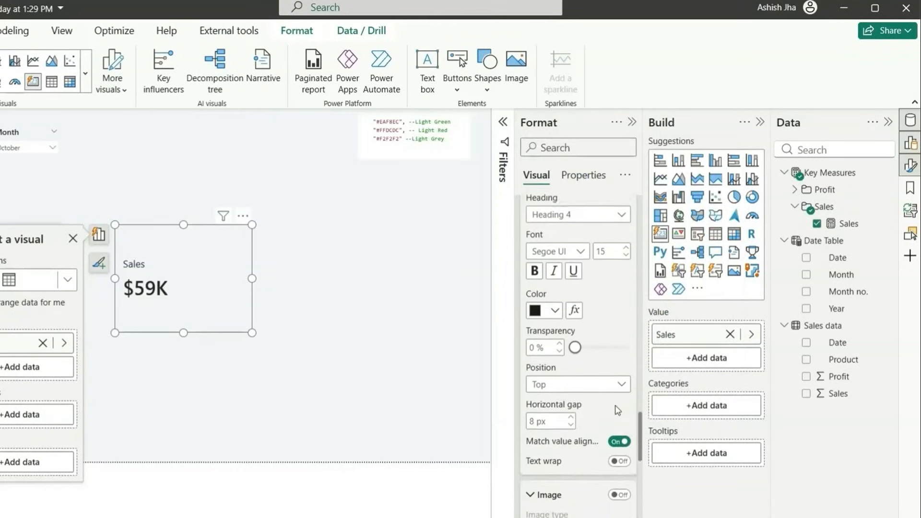
scroll(617, 411, down, 3)
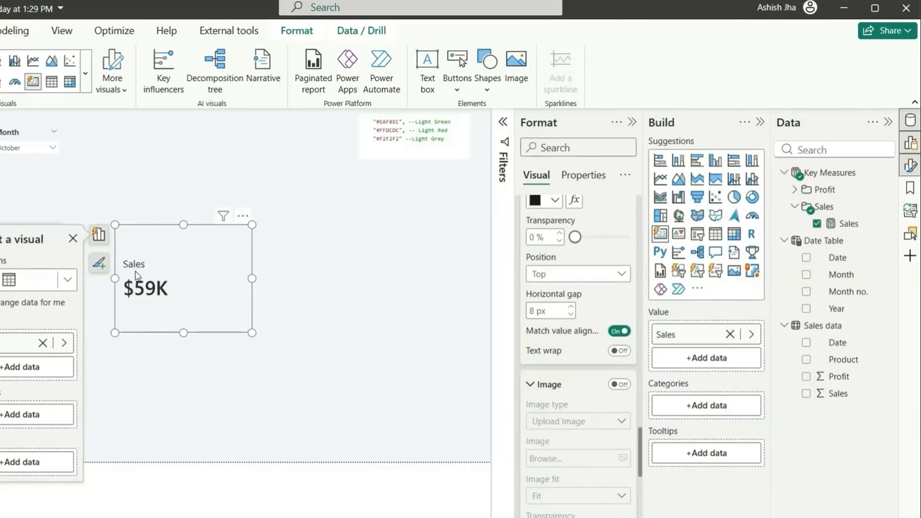
Set the horizontal gap of the Sales card's callout label to 11 px
click(571, 307)
click(571, 307)
click(571, 307)
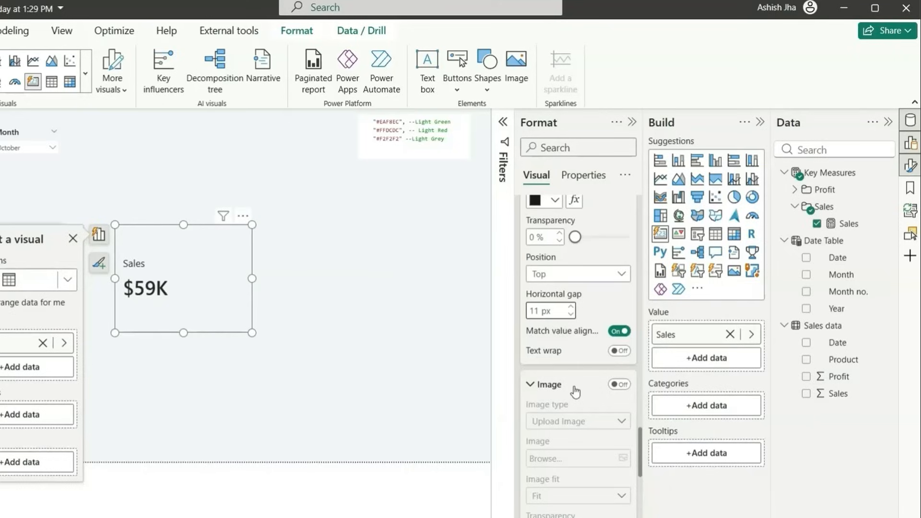
click(575, 389)
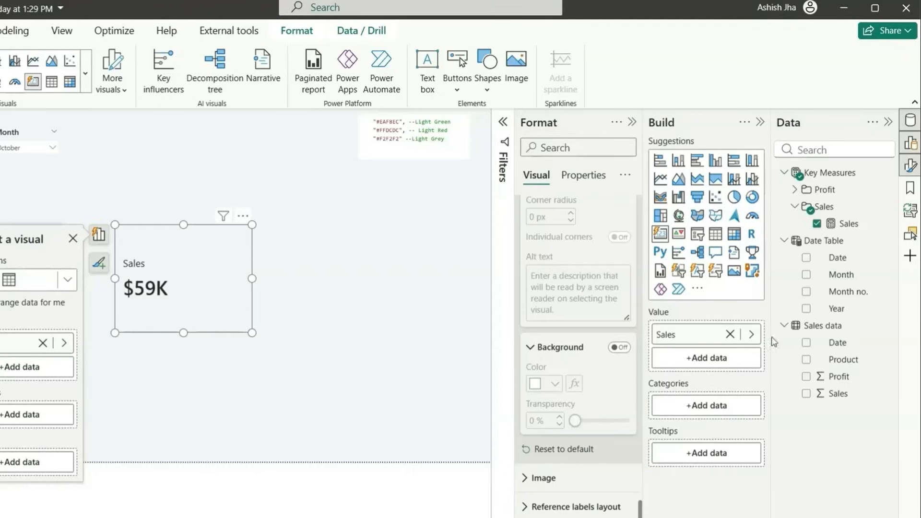
Create a new measure named LM Sales in Key Measures and begin its formula with a variable called LM
click(847, 225)
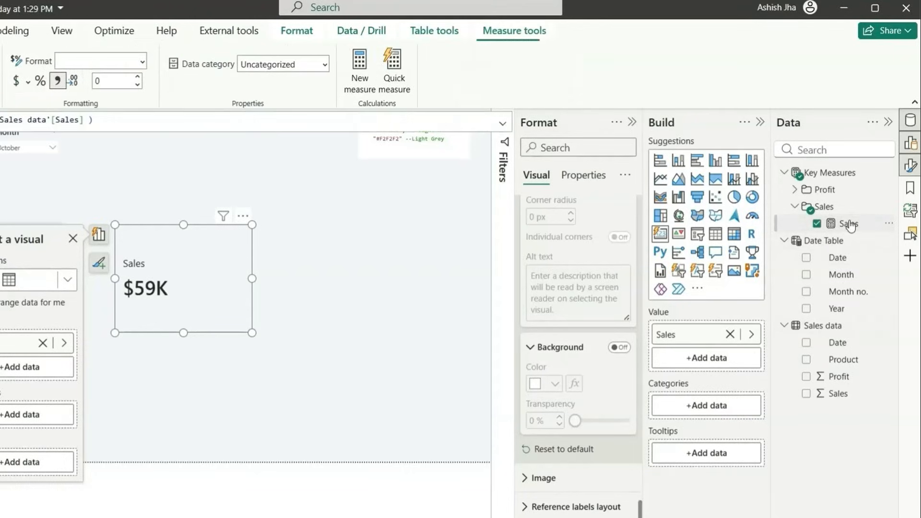
right_click(848, 226)
key(Escape)
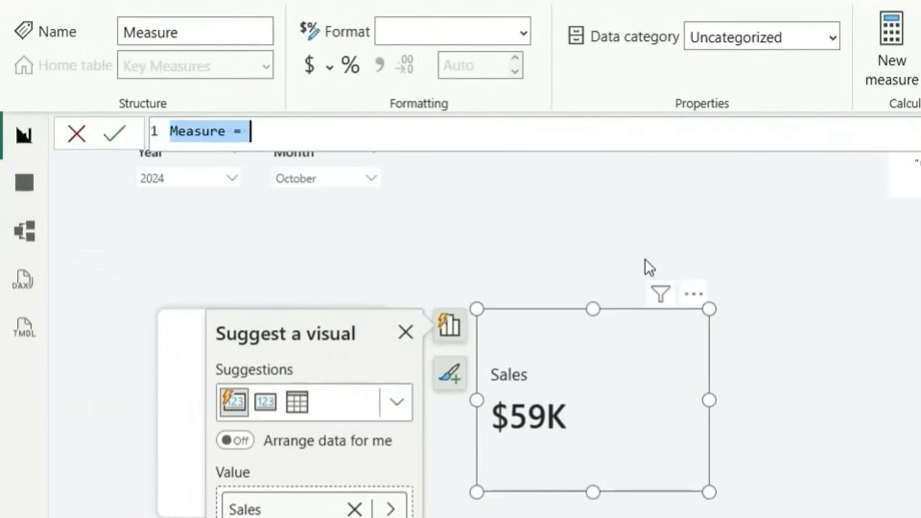
text(LM Sales =)
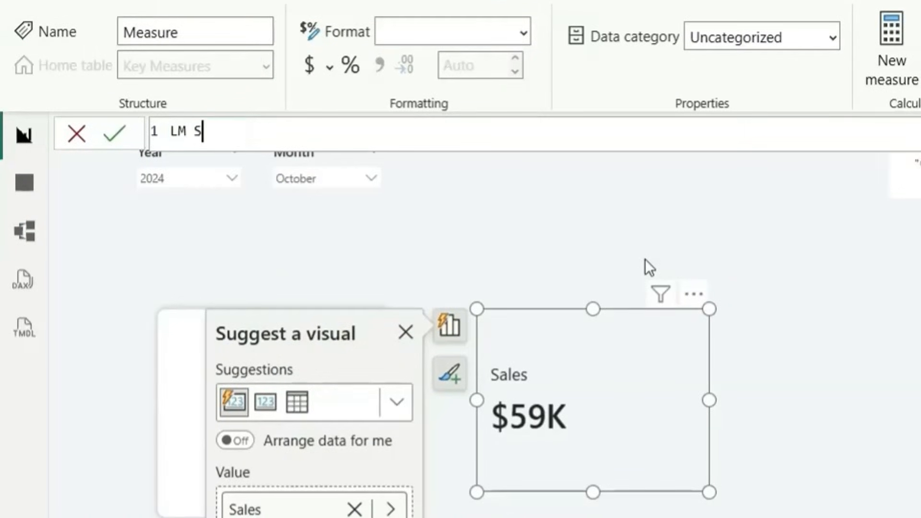
key(shift+Return)
text(Var)
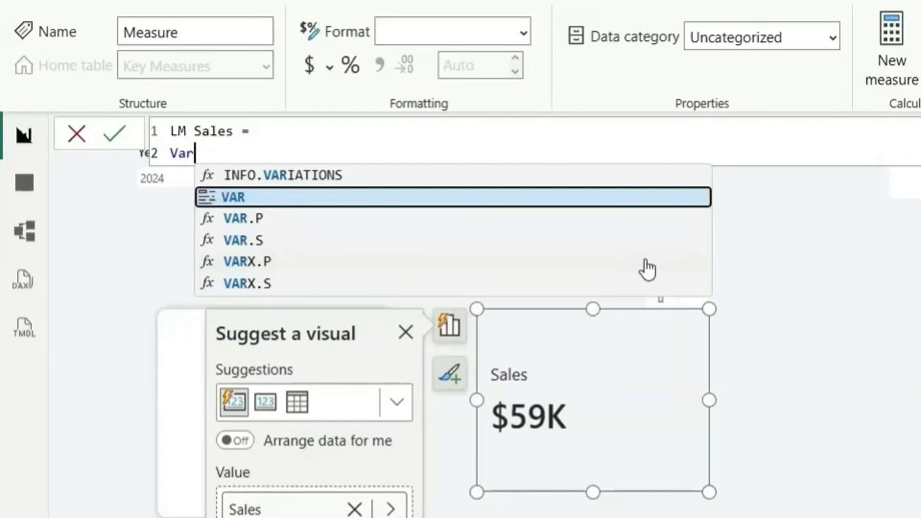
key(Tab)
text(LM =)
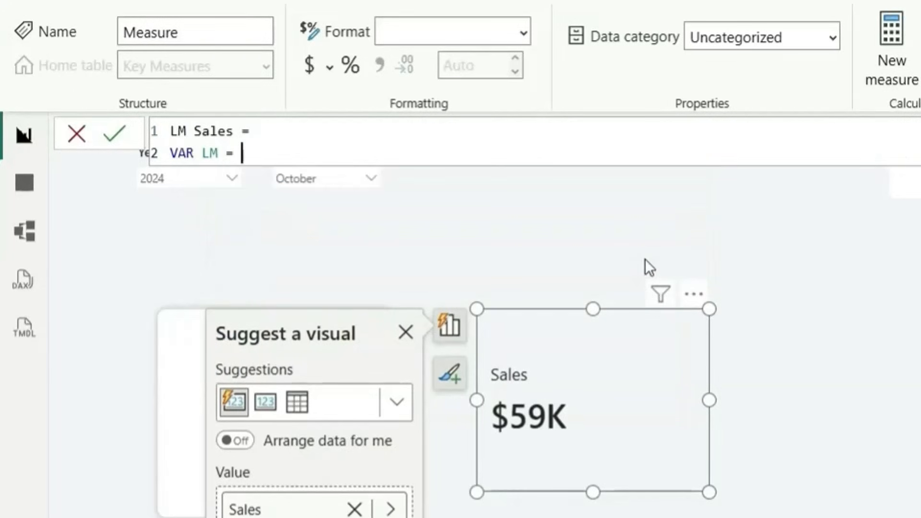
Define the LM variable as a CALCULATE expression with the [Sales] measure as its first argument
key(shift+Return)
text(ca)
key(Tab)
key(shift+Return)
text([s)
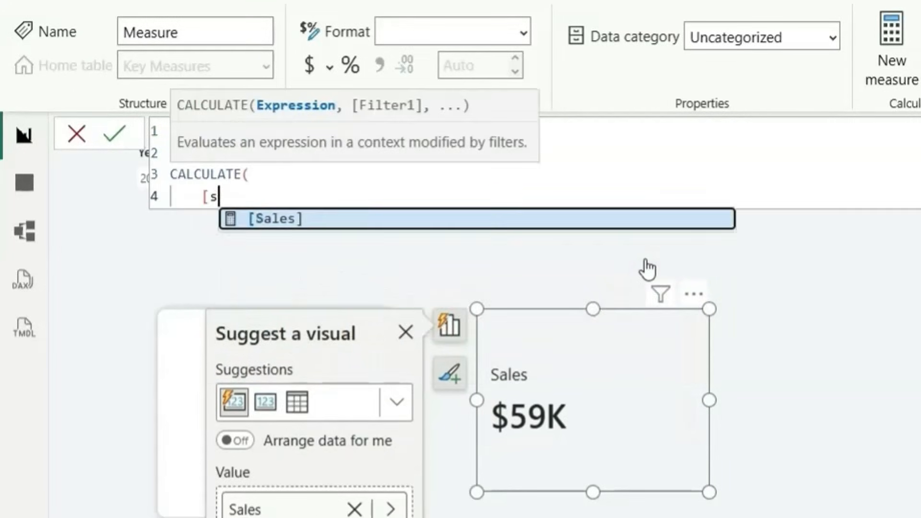
key(Tab)
text(,)
Add the filter DATEADD('Date Table'[Date], -1, MONTH) to the CALCULATE expression and close it
key(shift+Return)
text(datea)
key(Tab)
click(648, 267)
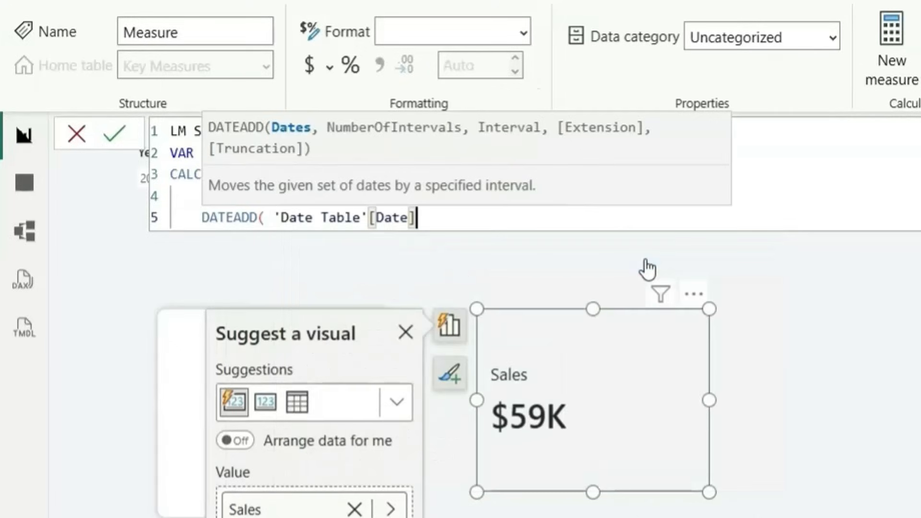
text(, -)
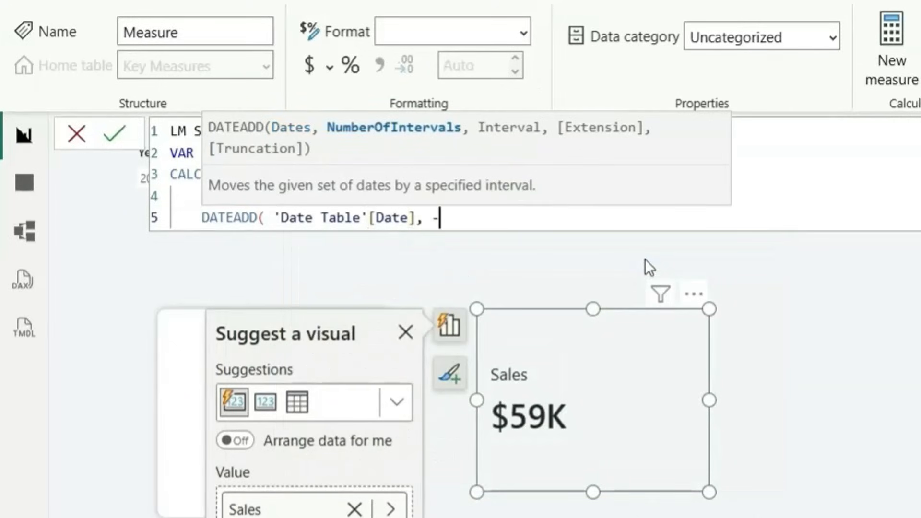
text(1, mon)
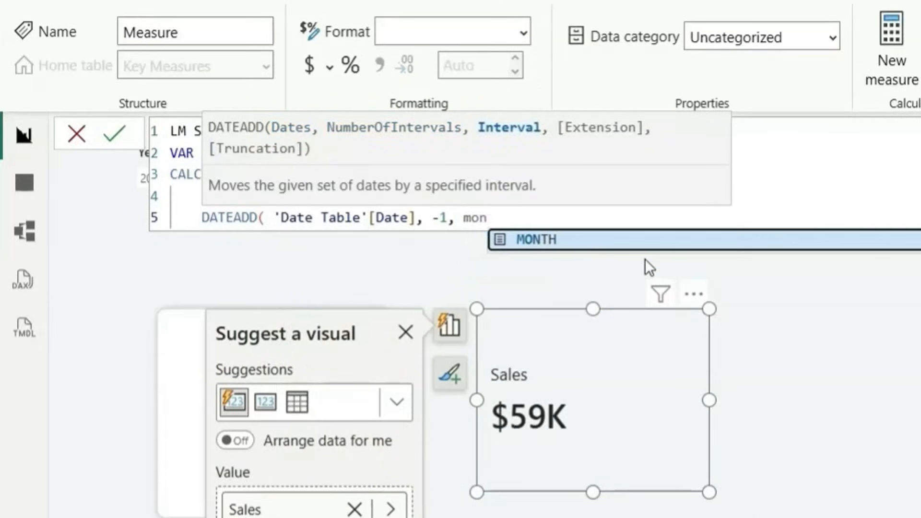
key(Tab)
text())
key(shift+Return)
text())
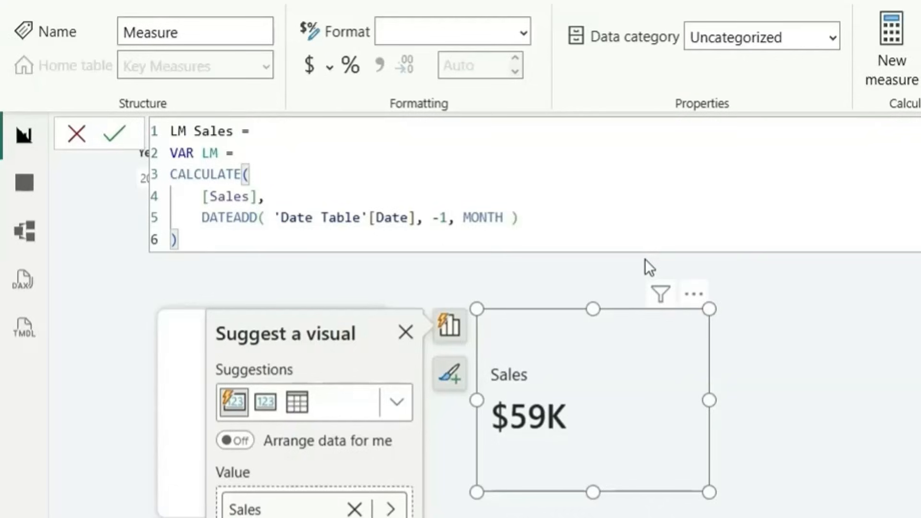
Make the LM Sales measure return "vs " & LM & " Last Month" and commit the formula
key(shift+Return)
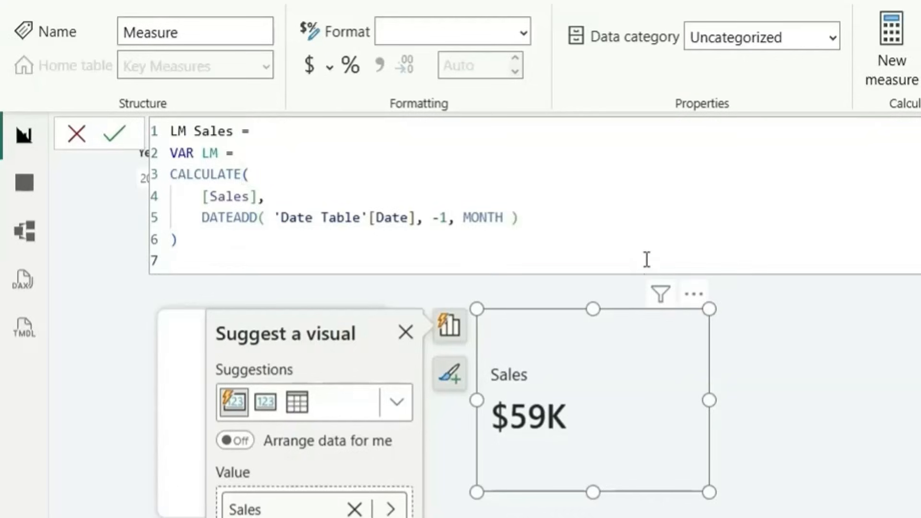
text(ret)
key(Tab)
key(shift+Return)
text(")
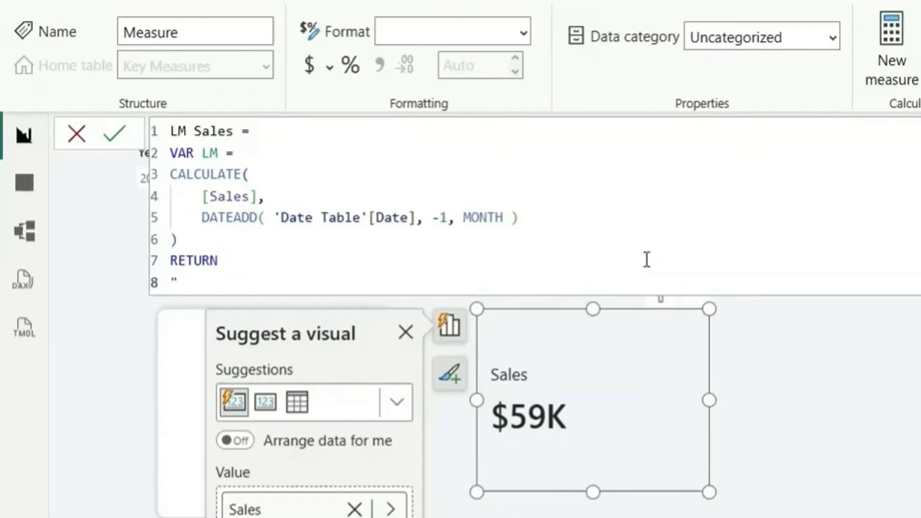
text(vs " & lm)
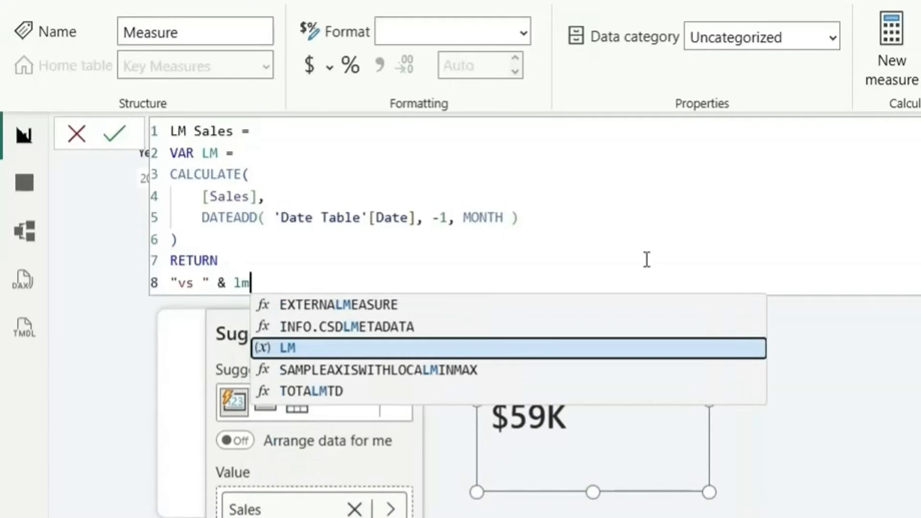
key(Tab)
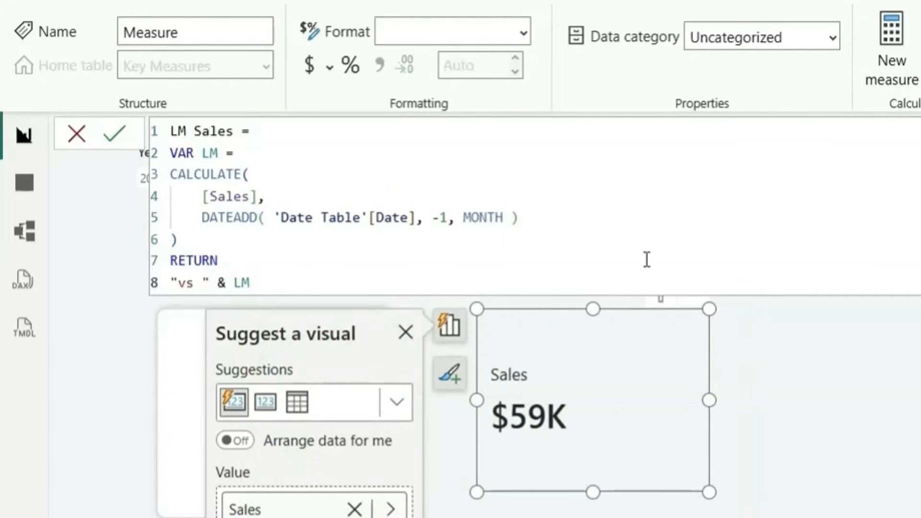
text($)
key(BackSpace)
text(& " Last Month")
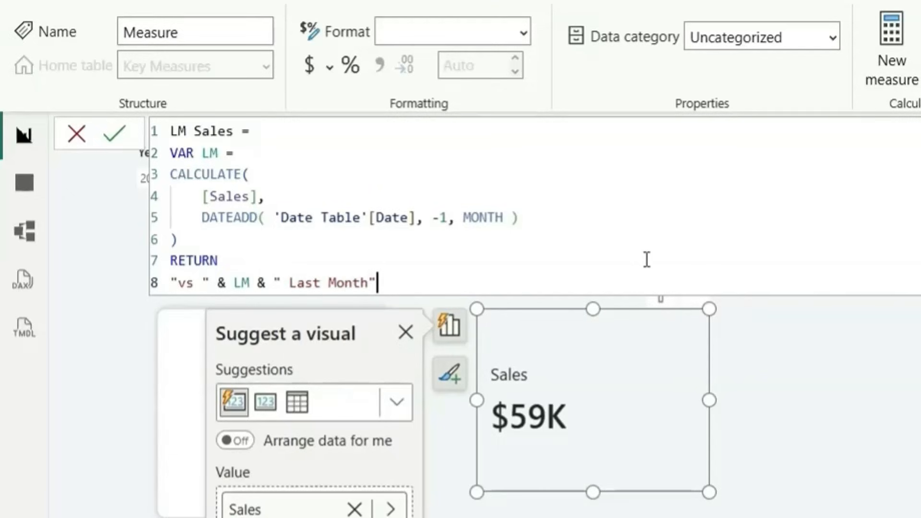
key(Return)
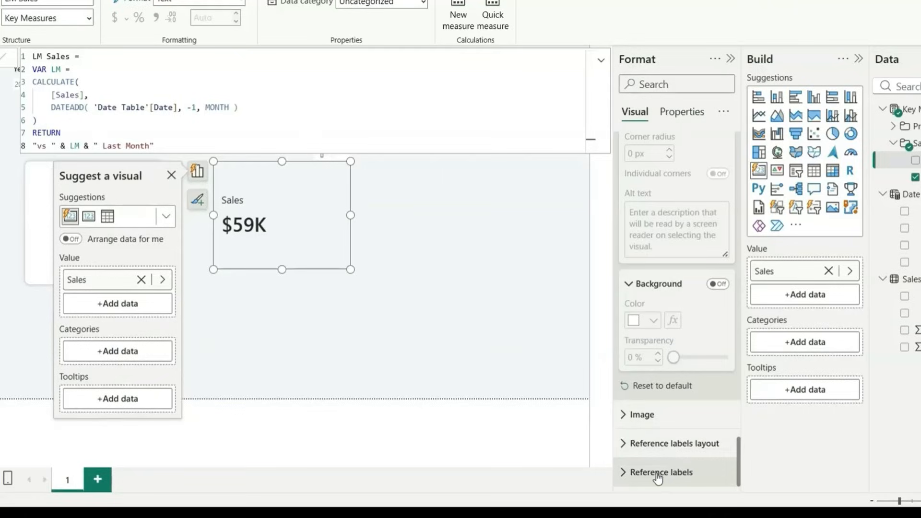
Add the LM Sales measure as a reference label on the Sales card and turn off the label's title
click(659, 474)
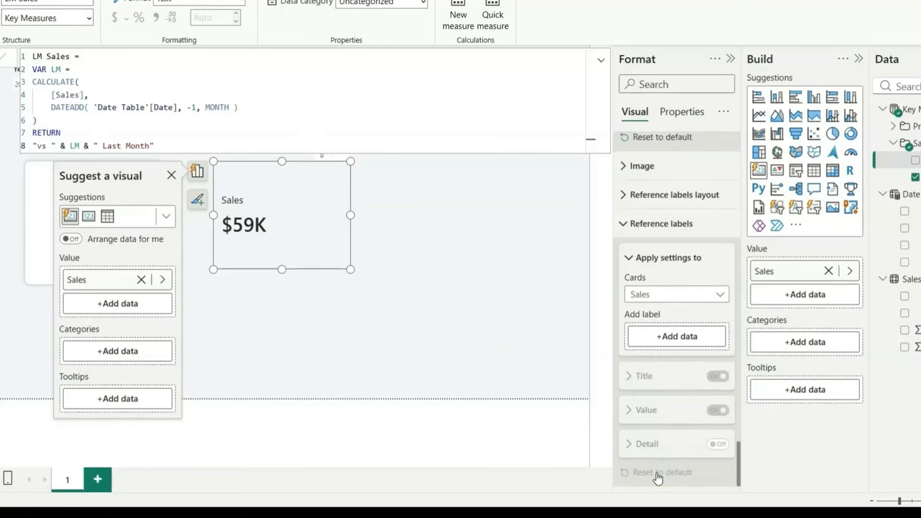
click(670, 338)
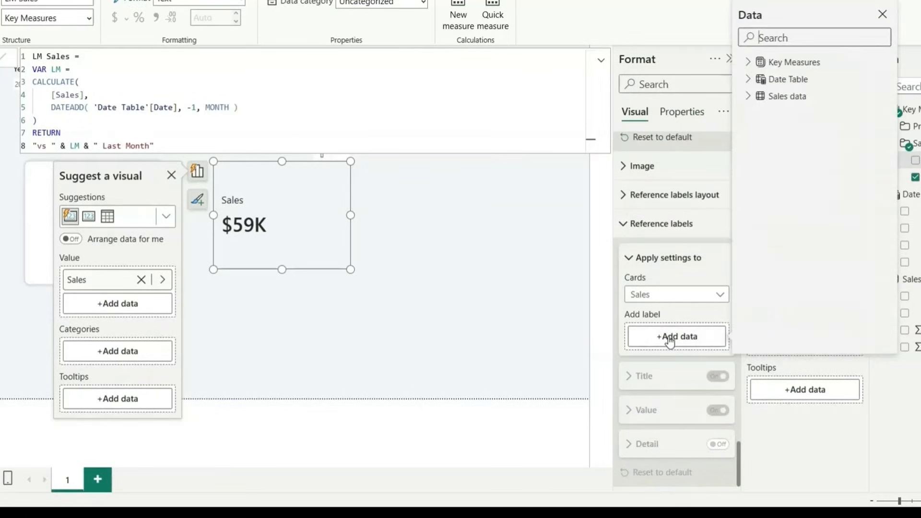
click(749, 63)
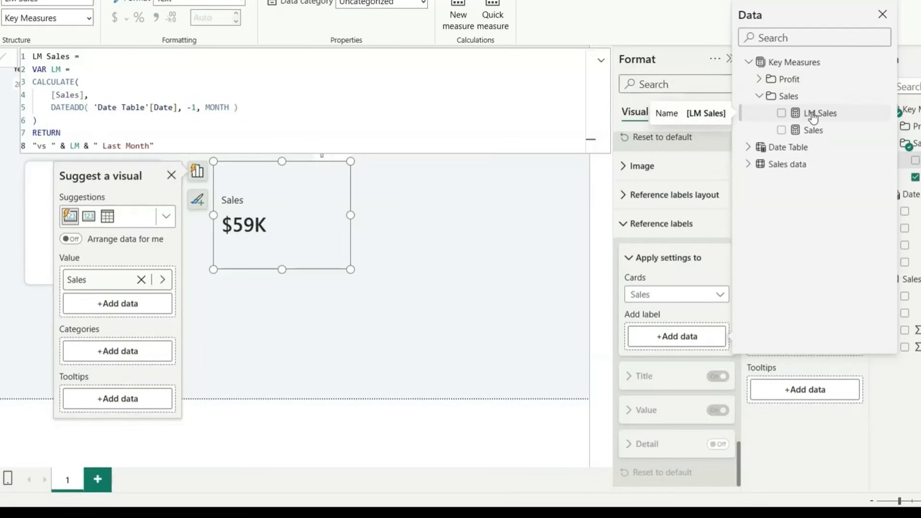
click(813, 117)
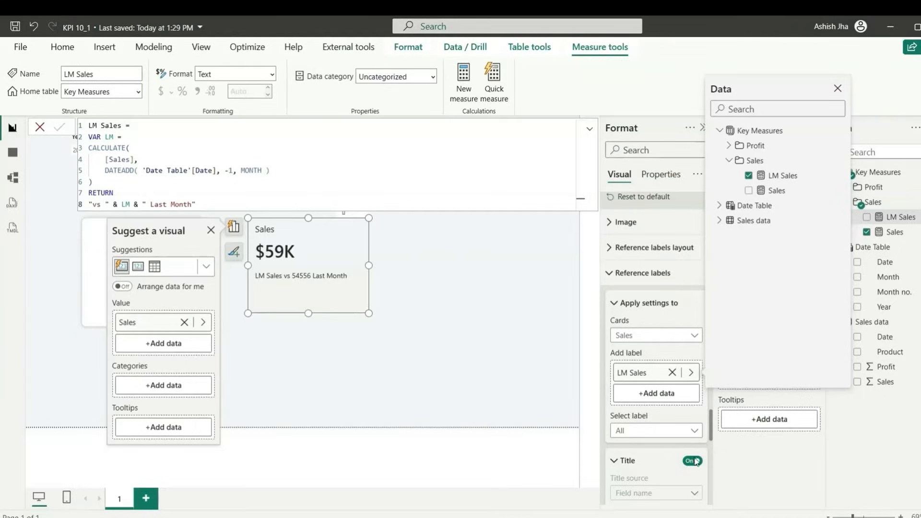
click(693, 462)
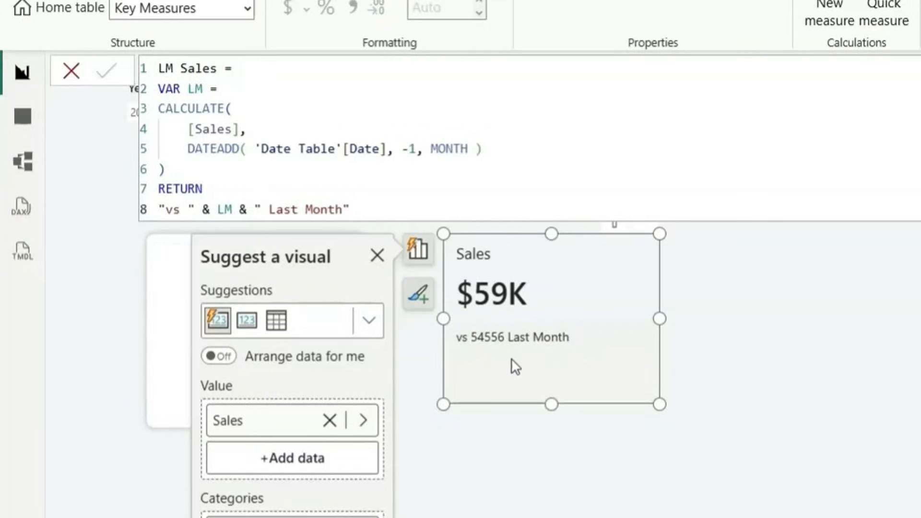
Wrap LM in the measure's return line in FORMAT with the format string "#,0" and commit it
click(217, 209)
text(FORMAT()
key(Right)
key(Right)
text(, )
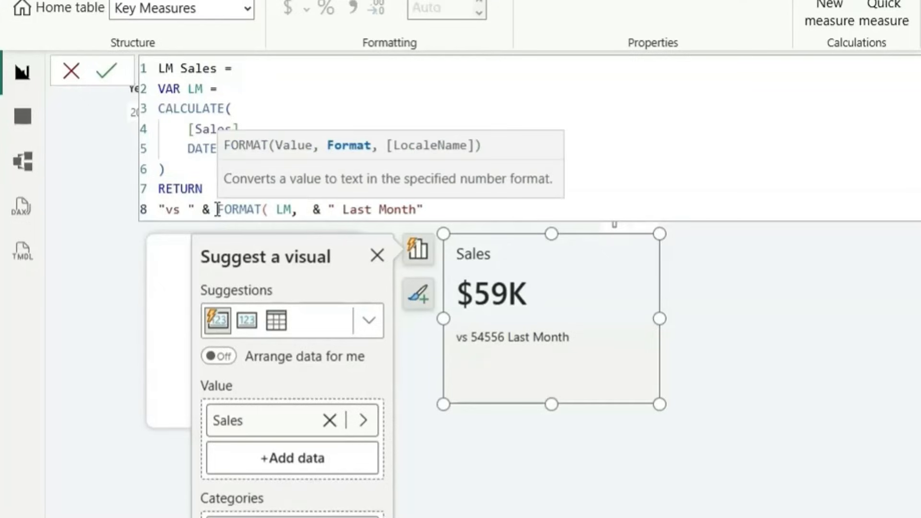
text(")
text(#,0)
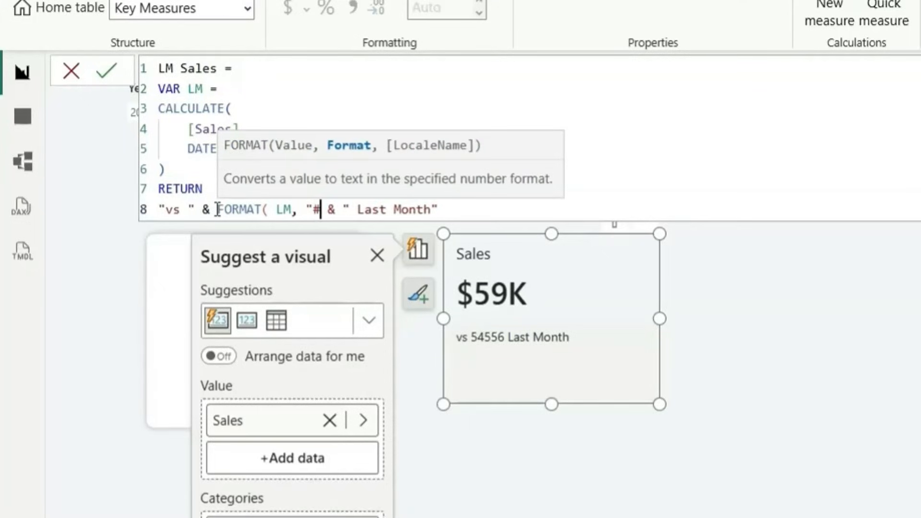
text(")
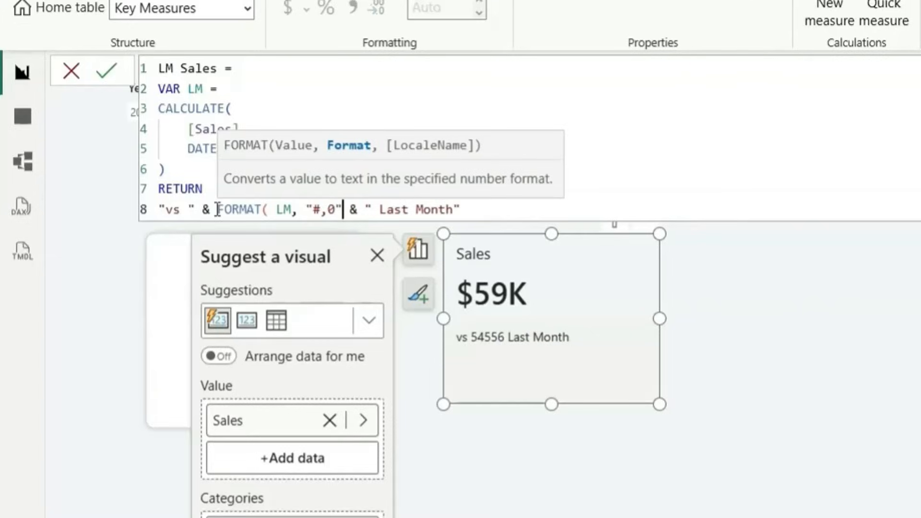
text( ))
key(Return)
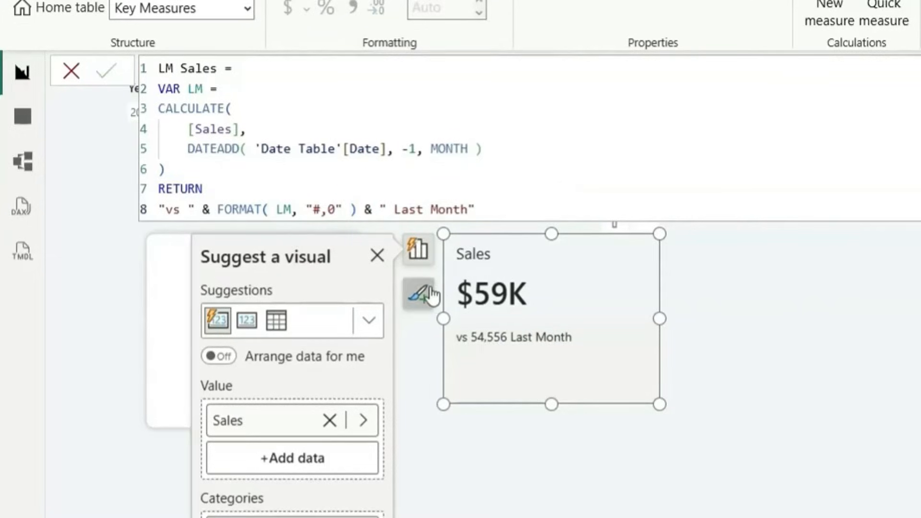
Extend the LM Sales format string to "#,0,.0" for thousands with one decimal and commit the formula
click(339, 214)
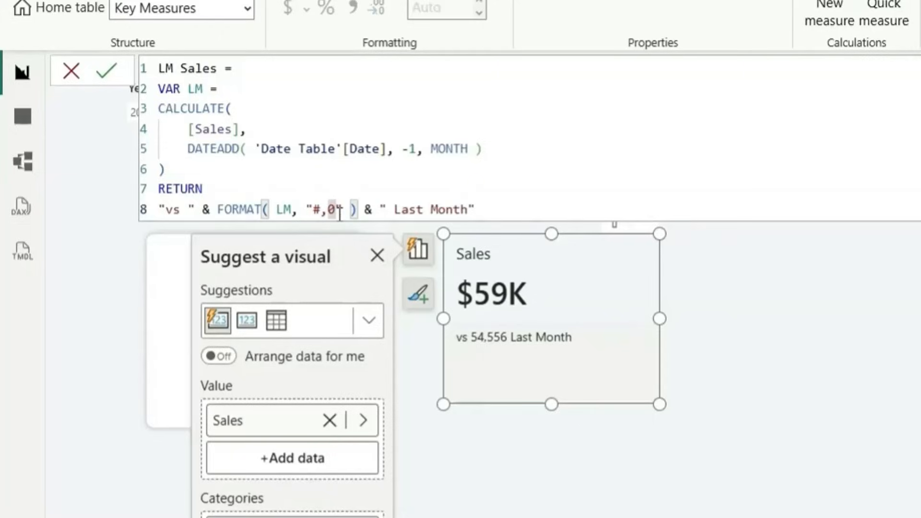
text(.)
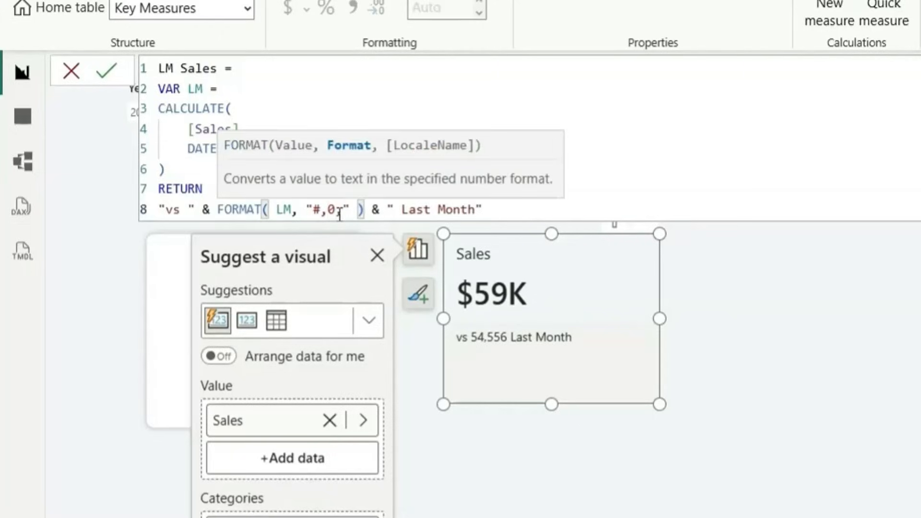
key(Return)
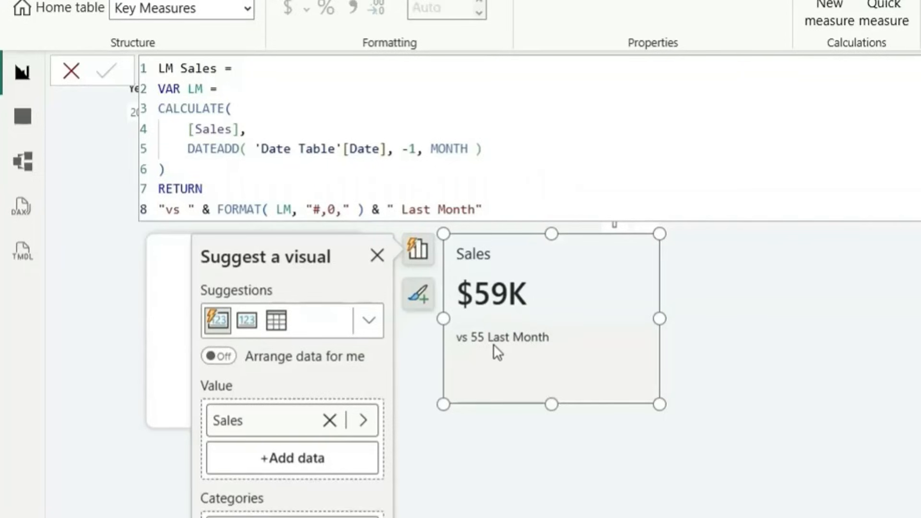
click(344, 211)
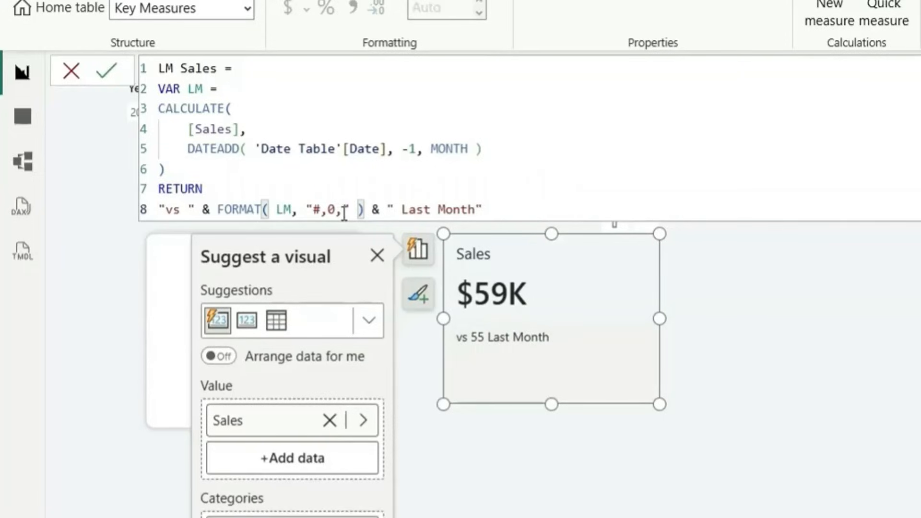
text(.0)
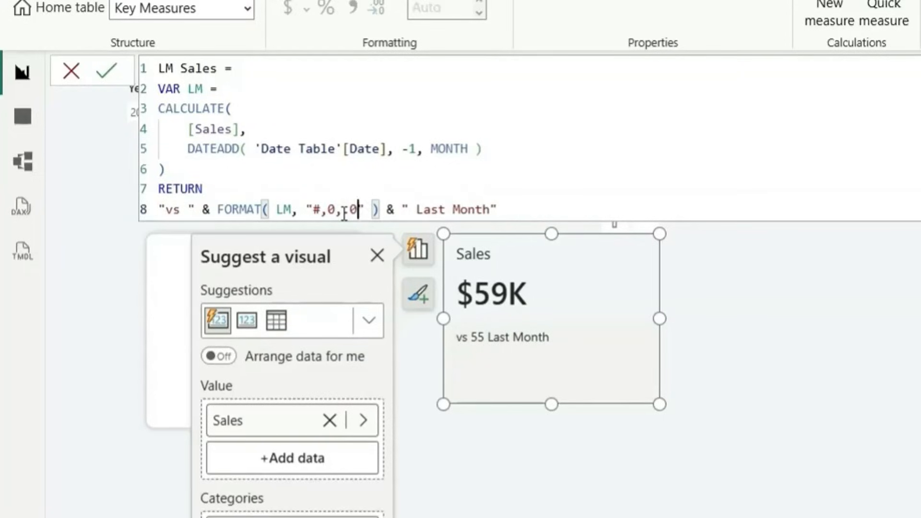
key(Return)
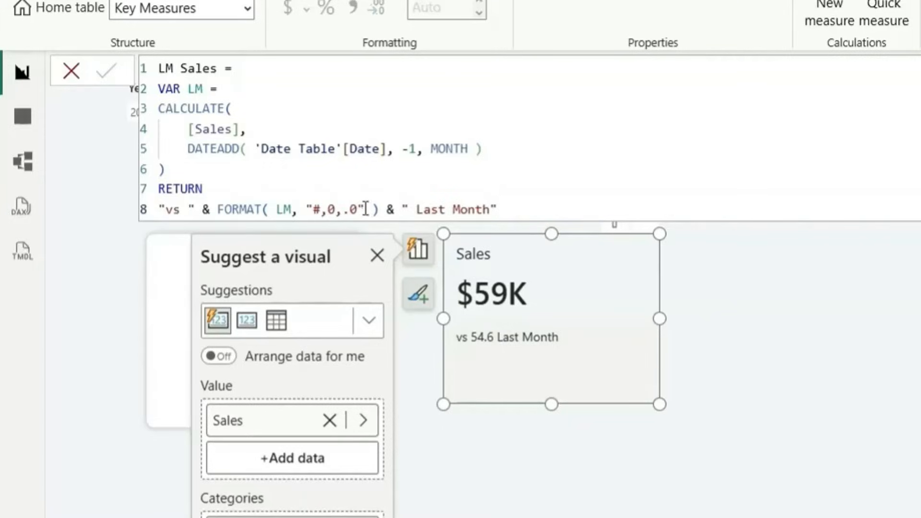
Extend the format string in the LM Sales measure to "$#,0,.0K" and commit the formula
text(K)
key(Return)
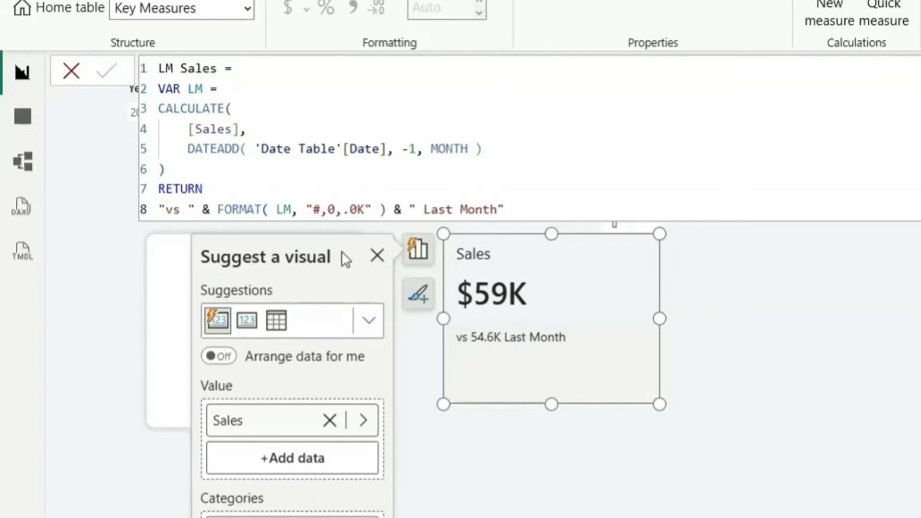
click(314, 216)
text($)
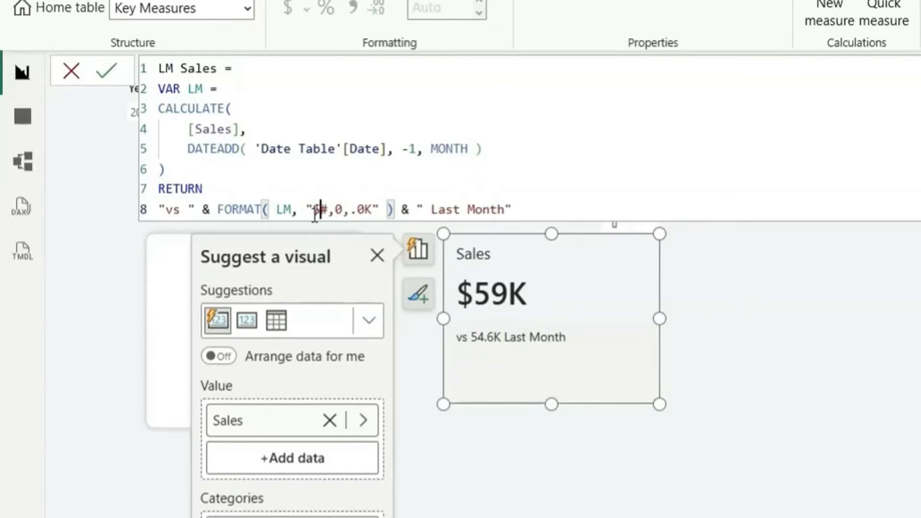
key(Return)
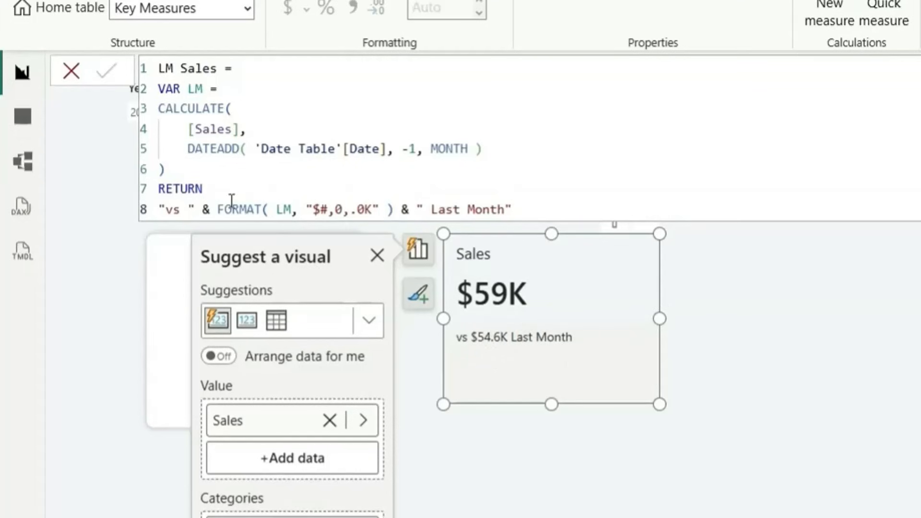
key(Escape)
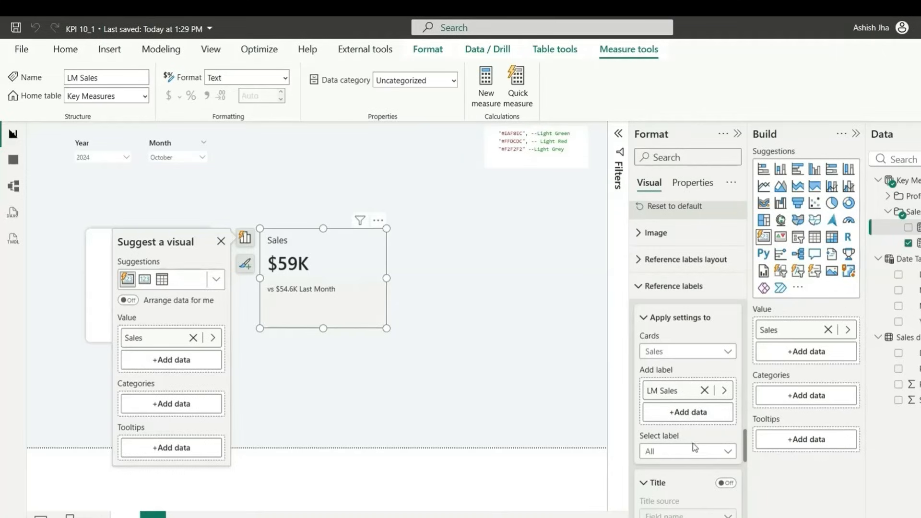
Turn off the background of the Sales card's reference label
scroll(674, 408, up, 3)
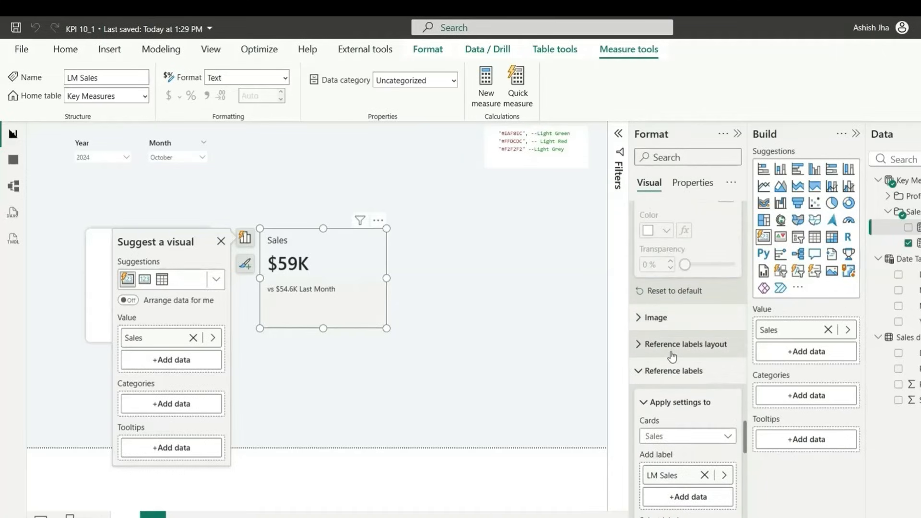
scroll(673, 355, down, 5)
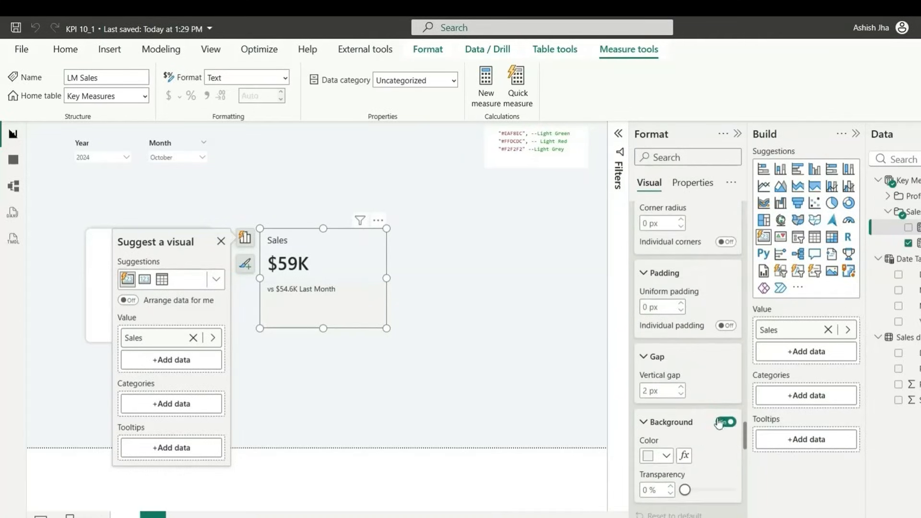
click(726, 424)
click(321, 338)
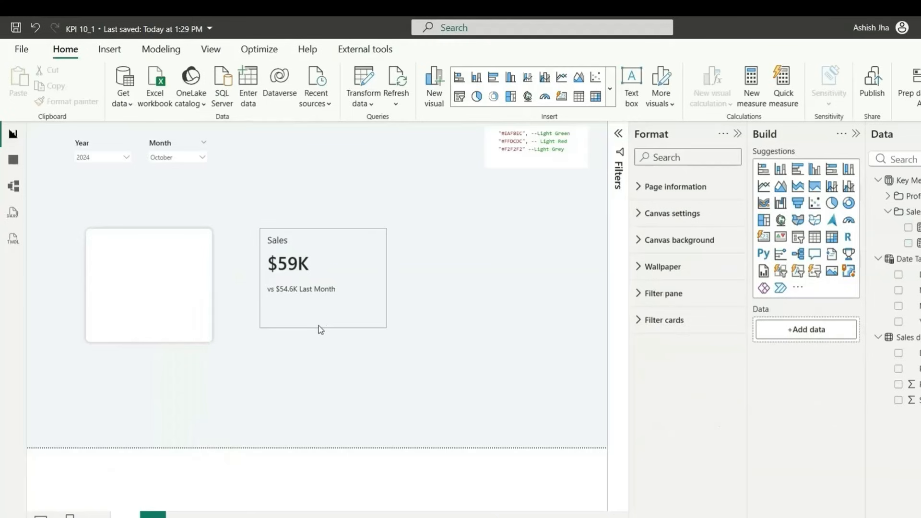
Place the Sales card over the upper part of the white rounded background at height 171 and set its left padding to 10 px
click(319, 326)
drag(335, 249, 164, 254)
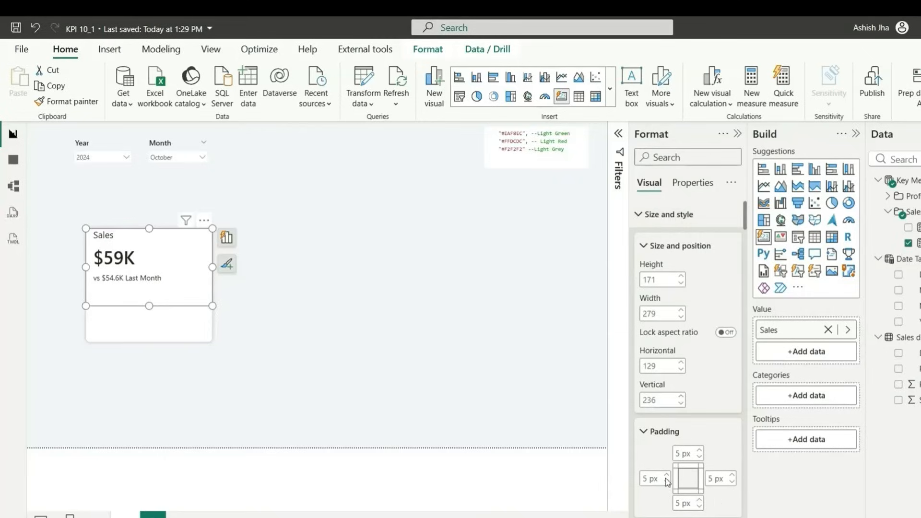
click(645, 479)
click(678, 454)
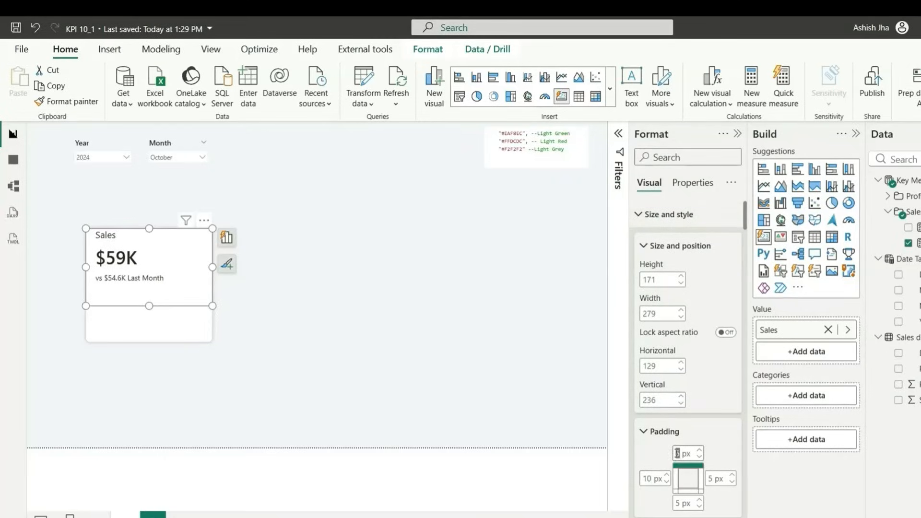
click(514, 264)
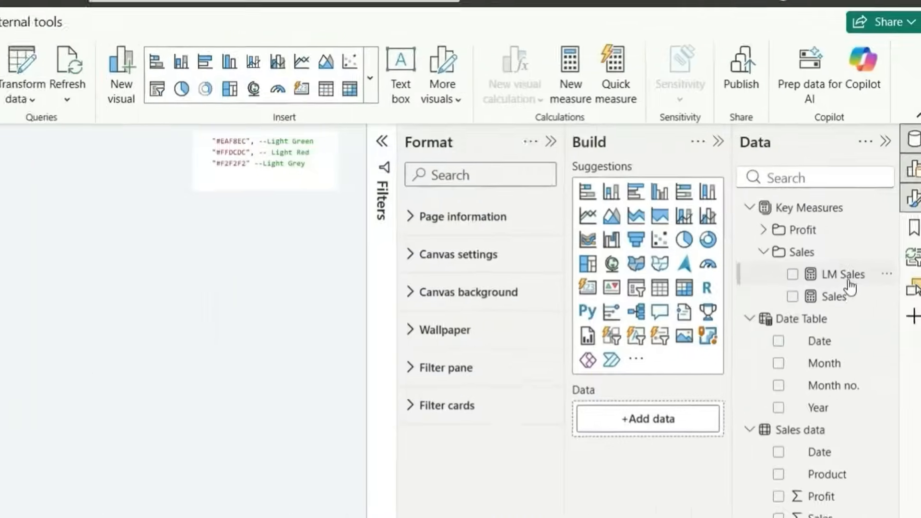
Create a new measure named Sales Growth in the Sales folder of Key Measures
click(837, 277)
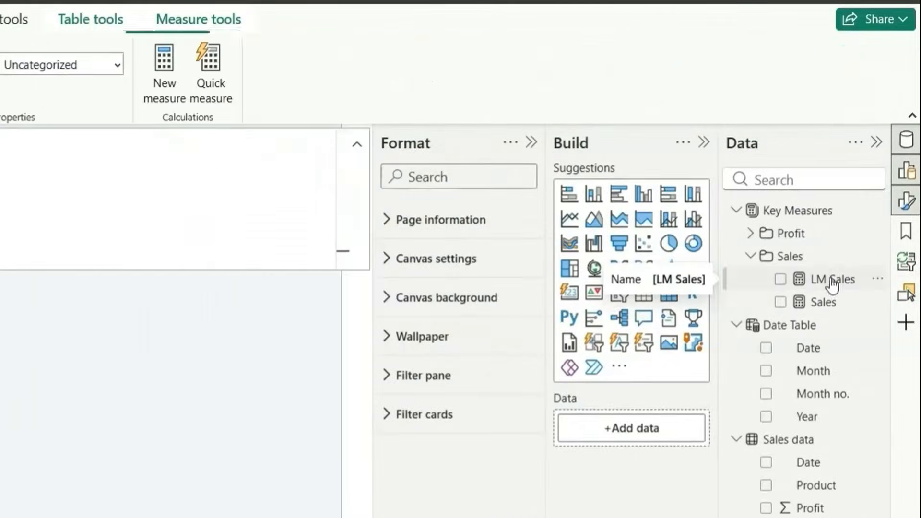
right_click(823, 281)
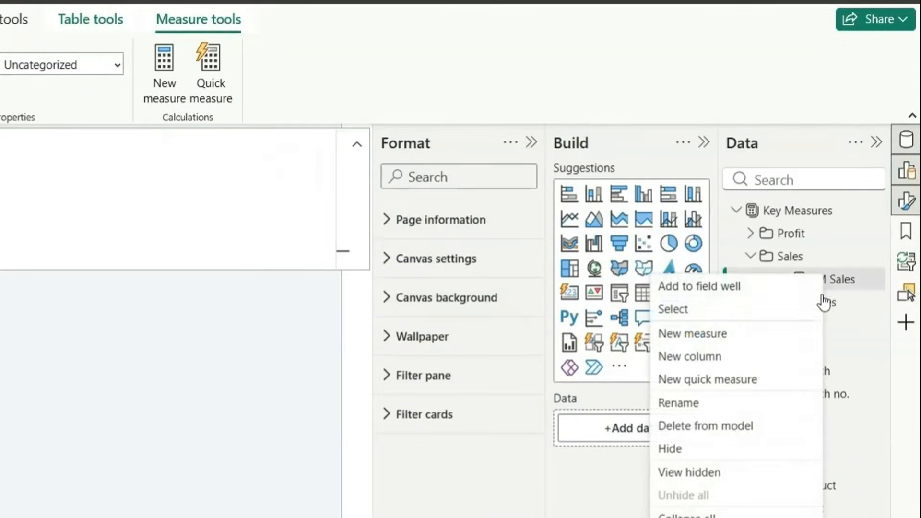
click(790, 342)
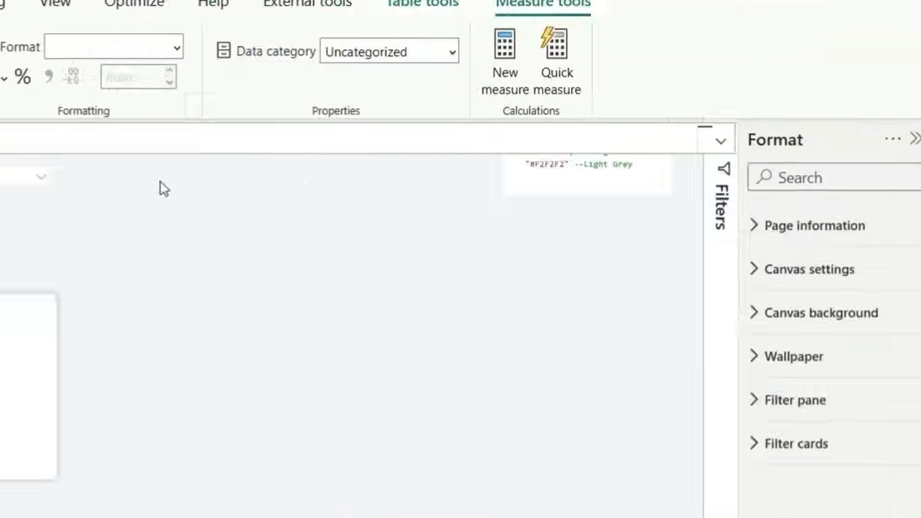
text(Sales Growth =)
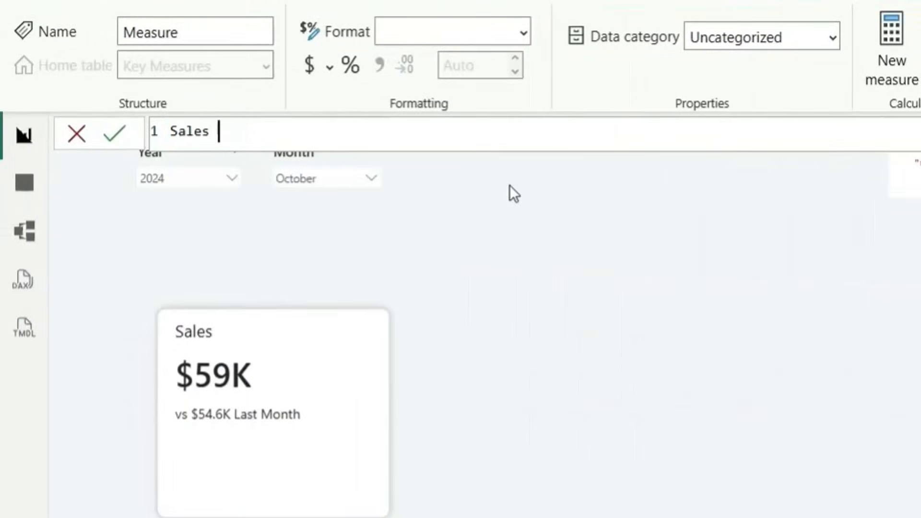
key(shift+Return)
Declare the variable CM as [Sales] in the Sales Growth measure
text(var)
key(Tab)
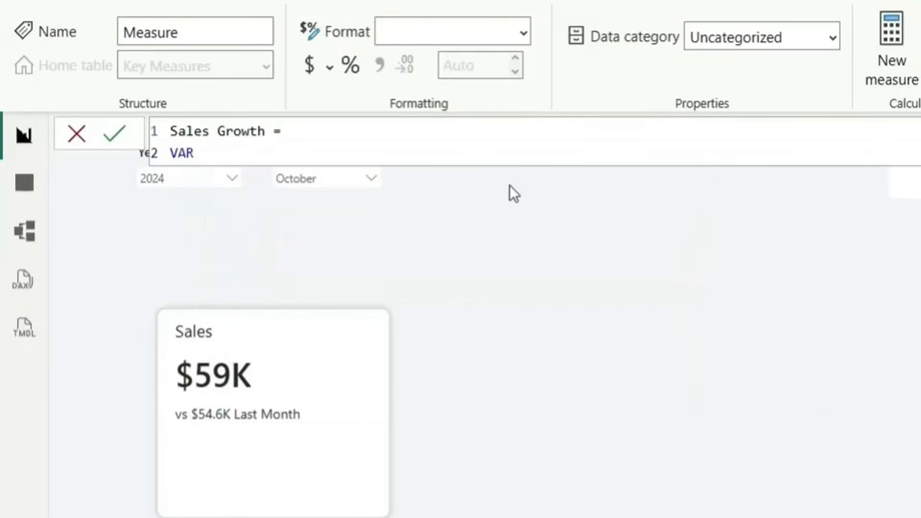
text(CM  = [S)
key(Tab)
key(shift+Return)
Declare the variable LM with a multi-line CALCULATE call that takes [Sales] as its expression
text(va)
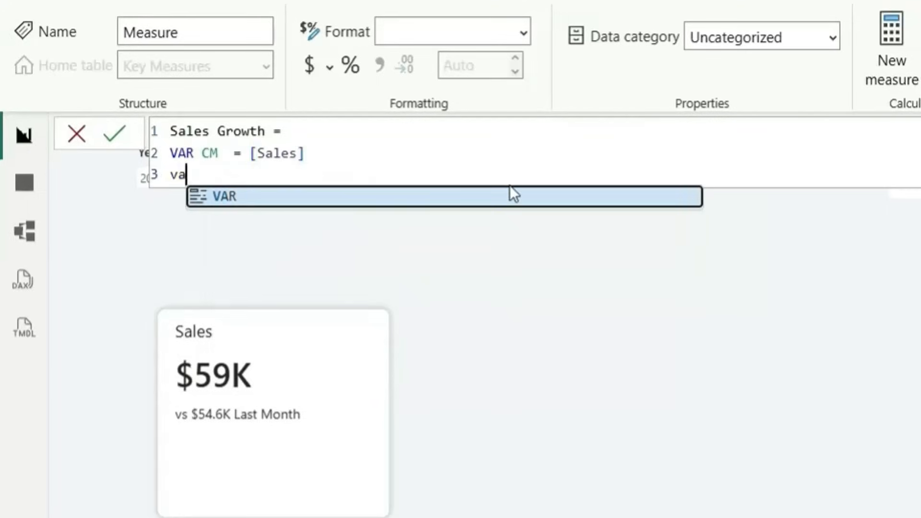
text(r)
key(Tab)
text(LM =)
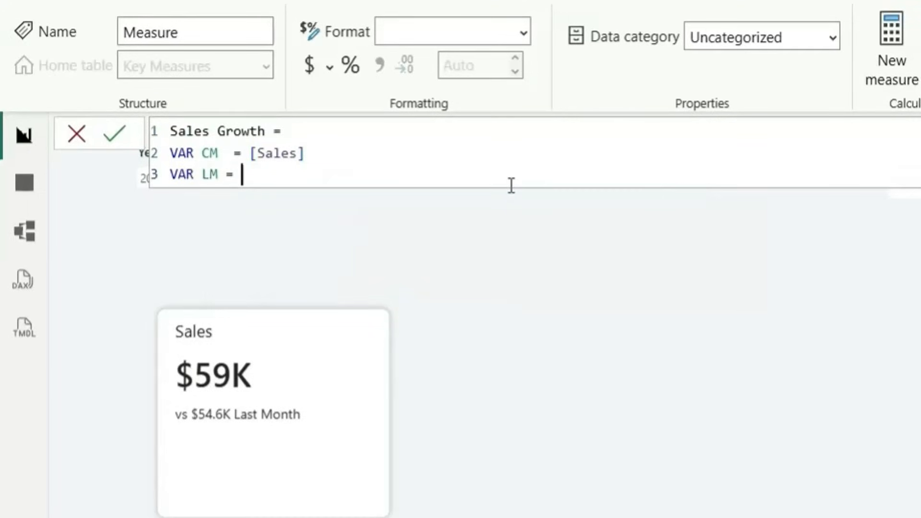
key(shift+Return)
text(ca)
key(Tab)
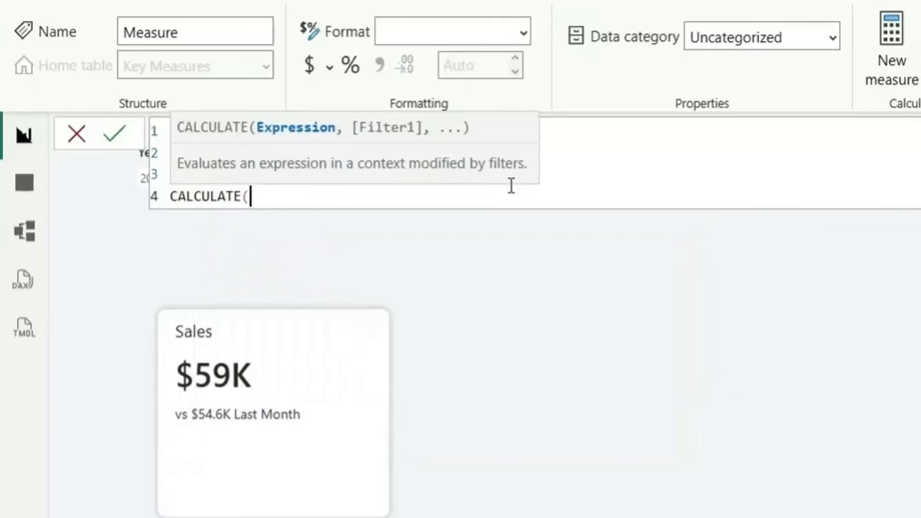
key(shift+Return)
text([s)
key(Tab)
text(,)
Add DATEADD( 'Date Table'[Date], -1, MONTH ) as the CALCULATE filter and close the LM expression
key(shift+Return)
text(dateadd)
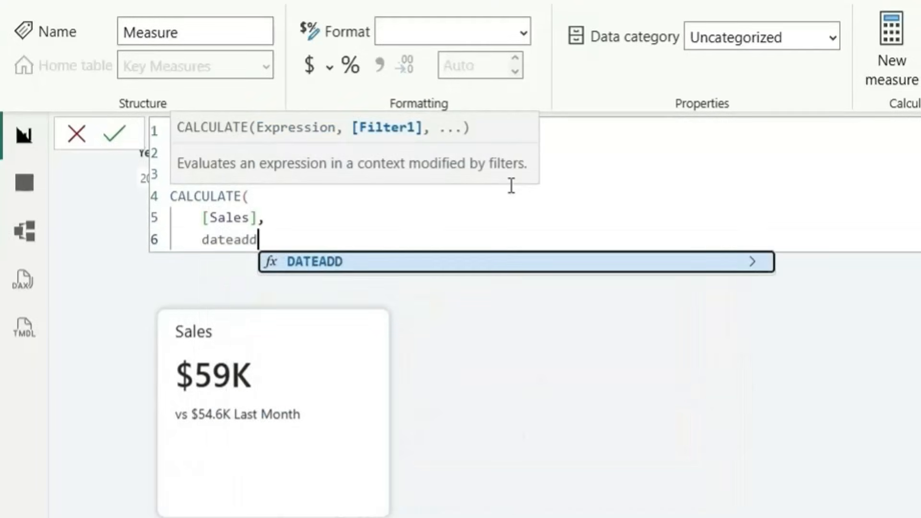
key(Tab)
text('Date Table'[Date], -1)
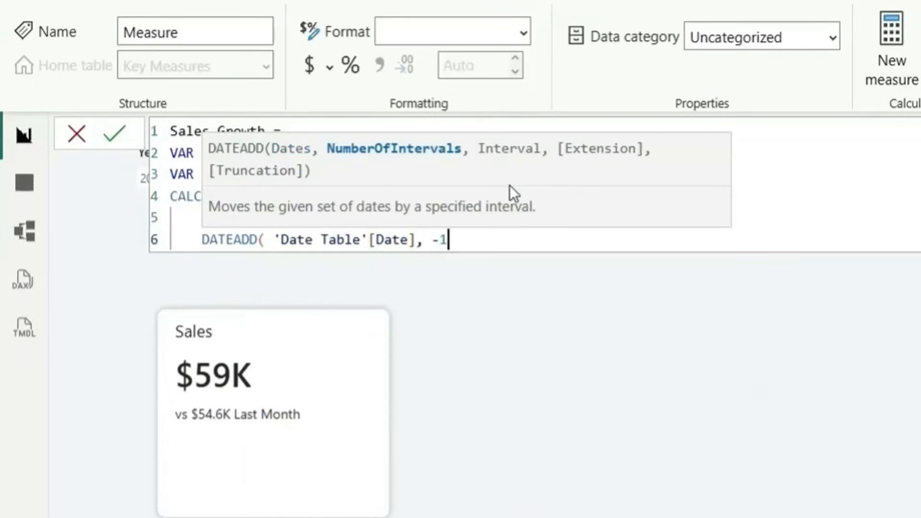
text(, mo)
key(Tab)
text())
key(shift+Return)
text())
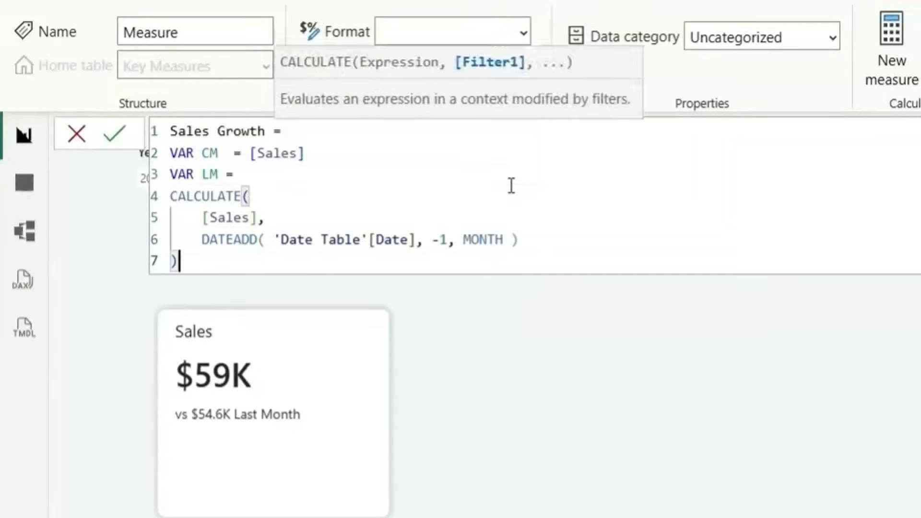
Declare the variable _perc as DIVIDE( CM - LM, LM ) below the LM expression
key(shift+Return)
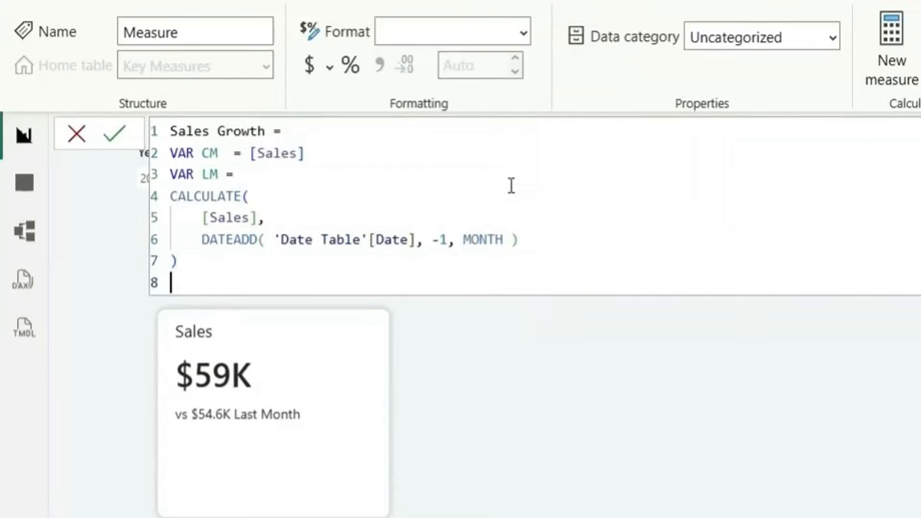
text(var)
key(Tab)
text(_perc = )
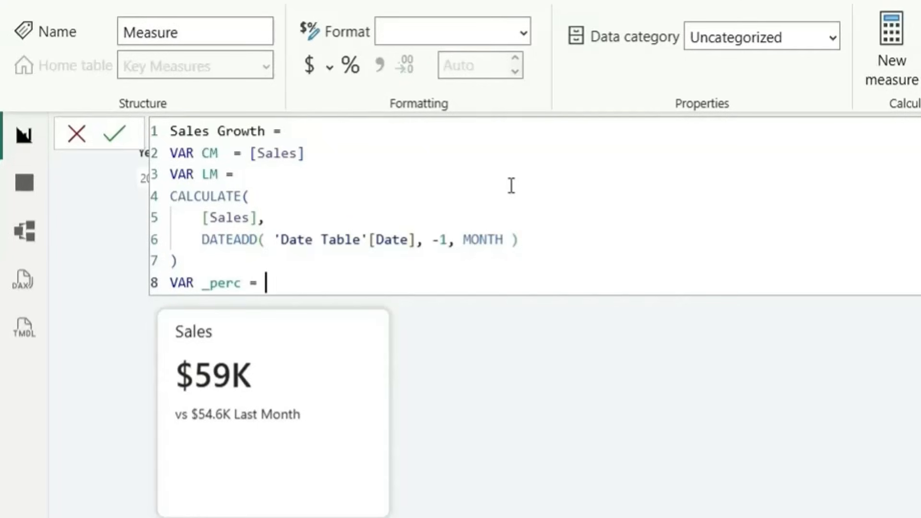
text(div)
key(Tab)
text(CM - )
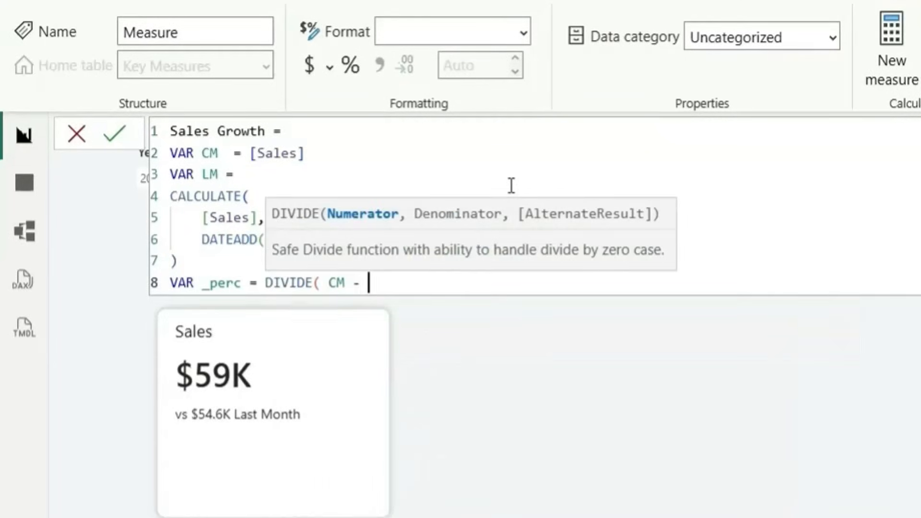
text(lm)
key(Tab)
text(, )
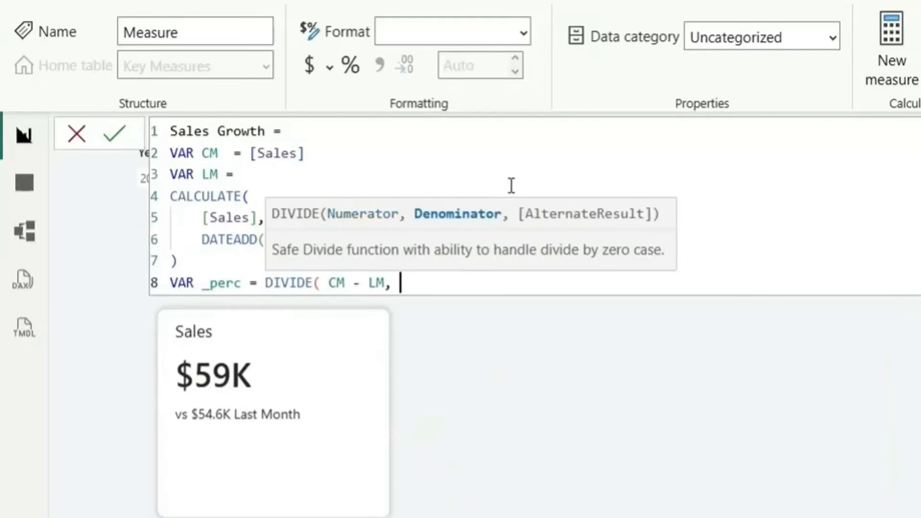
text(lm)
key(Tab)
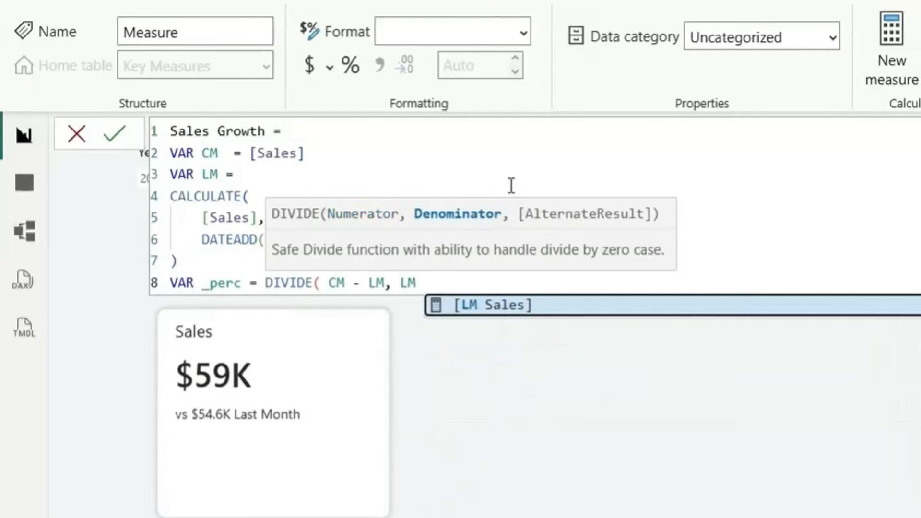
text())
Wrap the DIVIDE expression of _perc in FORMAT with the format string "0.0%;0.0%"
double_click(270, 283)
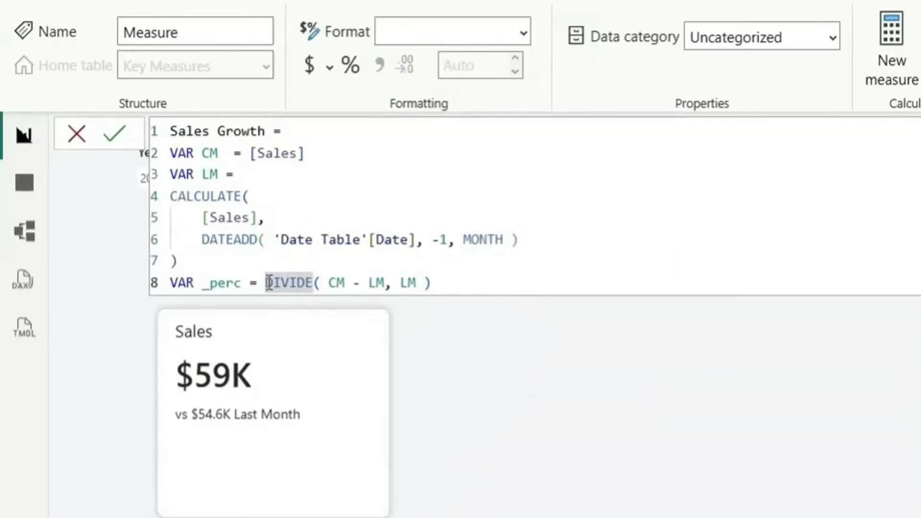
text(form)
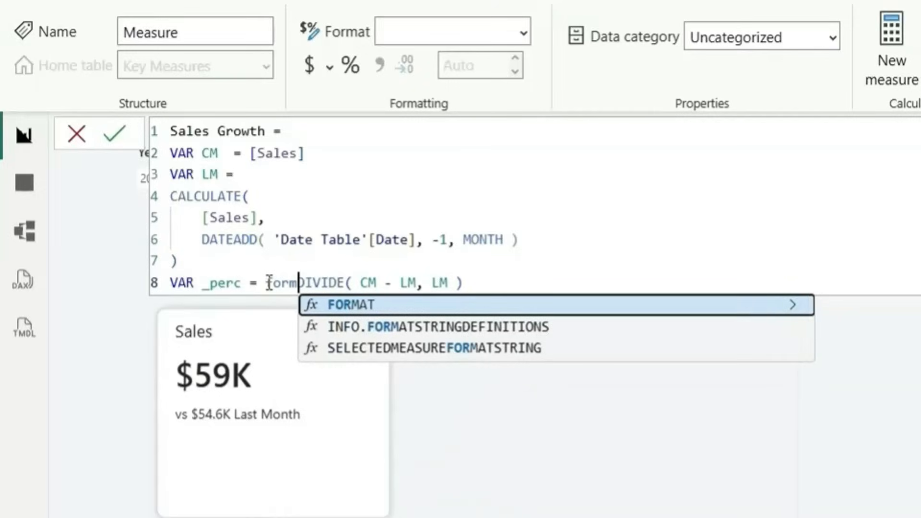
key(Tab)
click(511, 276)
text(, )
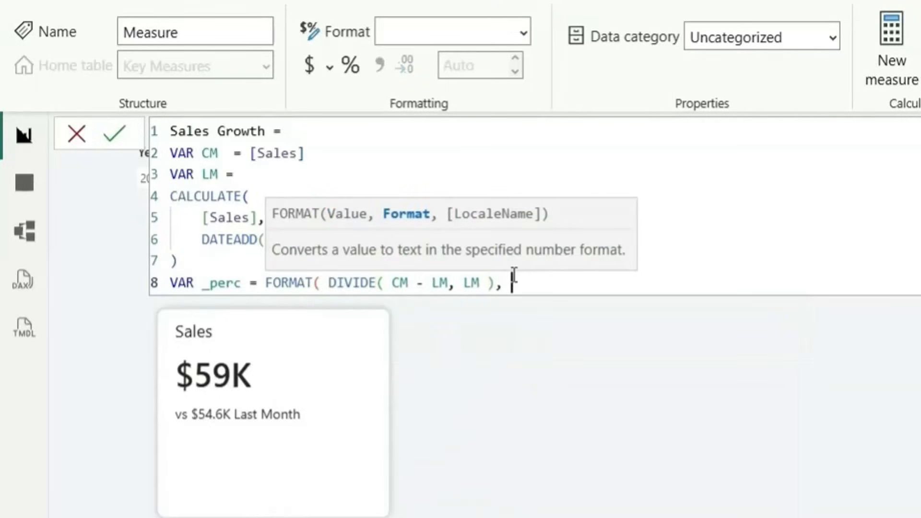
text("0.0%)
text(;0.0%)
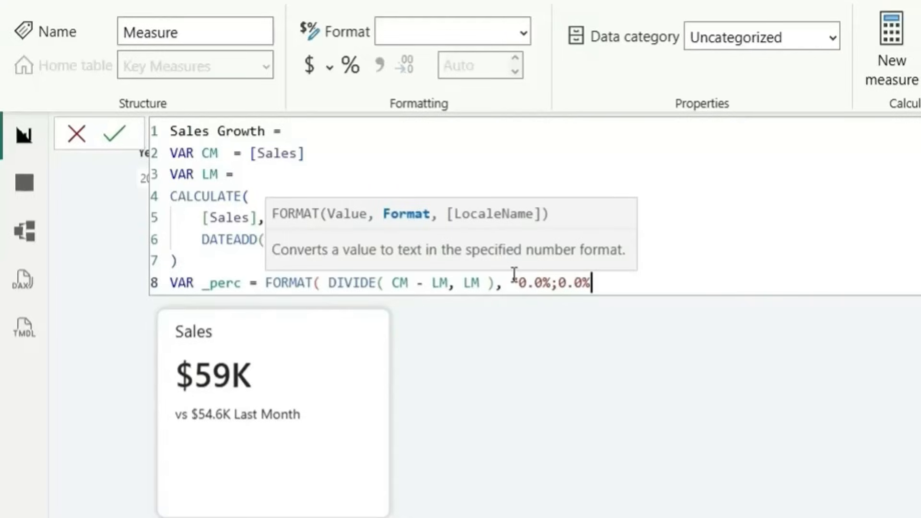
text(" ))
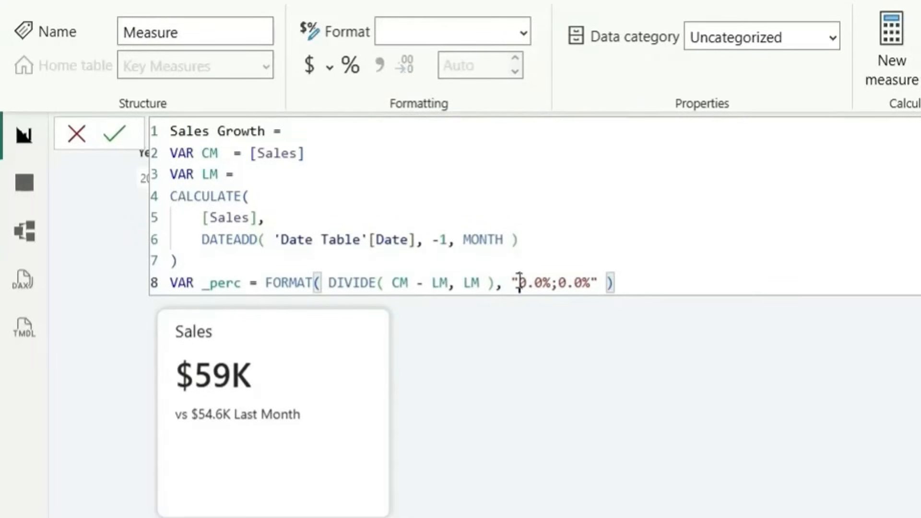
drag(518, 282, 594, 282)
click(560, 282)
click(624, 282)
Add a RETURN line below the _perc variable and open a new line under it
key(Return)
text(re)
key(Tab)
key(Return)
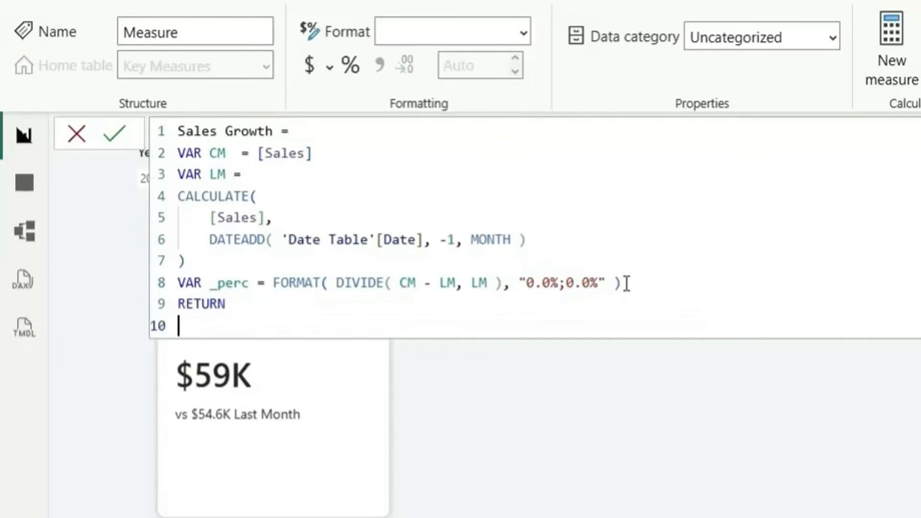
Start an IF expression under RETURN with the condition CM-LM > 0 and open a line for its true result
text(i)
key(Tab)
key(Return)
text(cm)
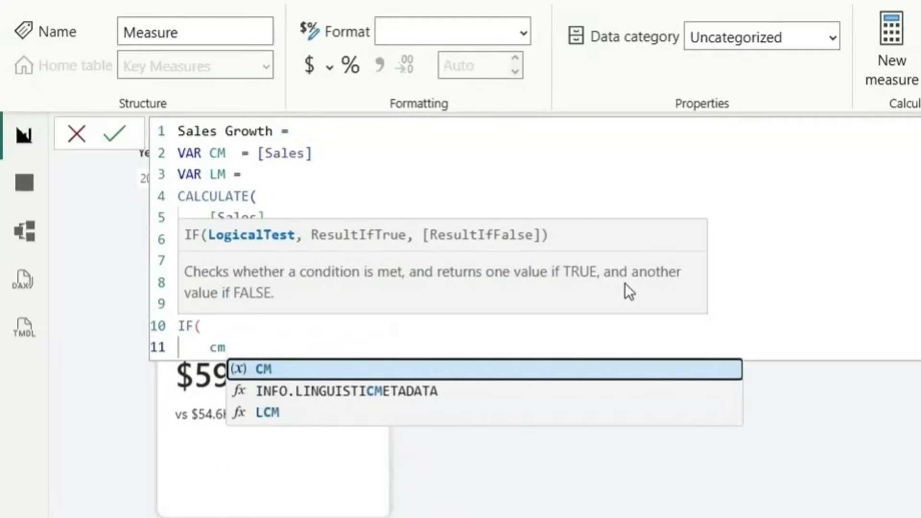
key(Tab)
text(-lm)
key(Tab)
text(>)
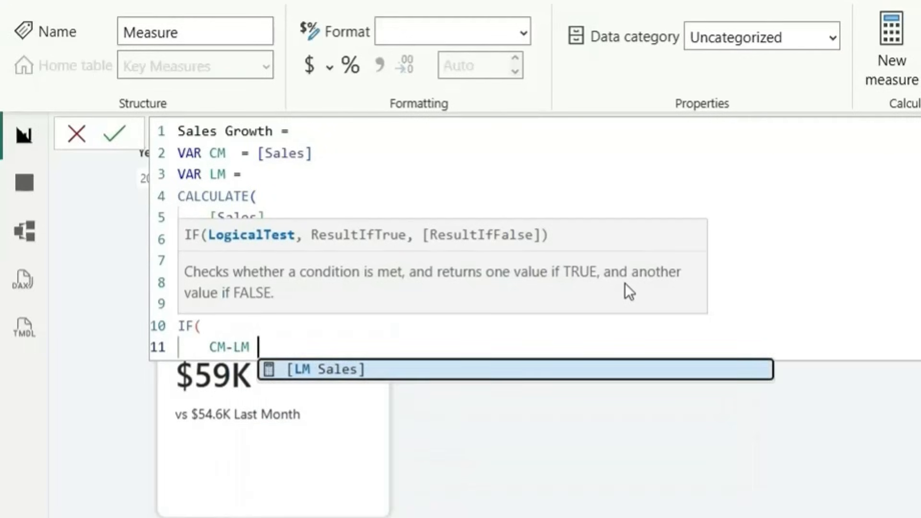
text( 0,)
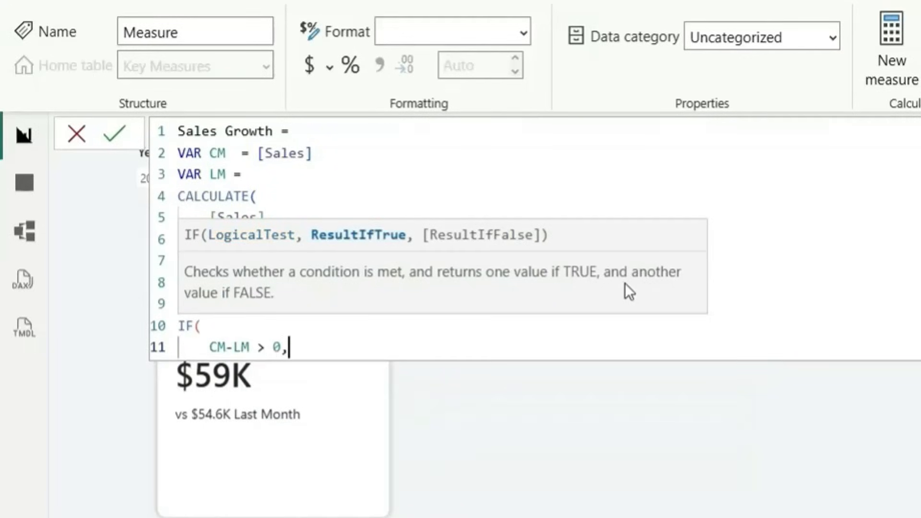
key(Return)
Enter UNICHAR( 9650 ) & " " & _perc as the IF function's true result, followed by a comma
text(uni)
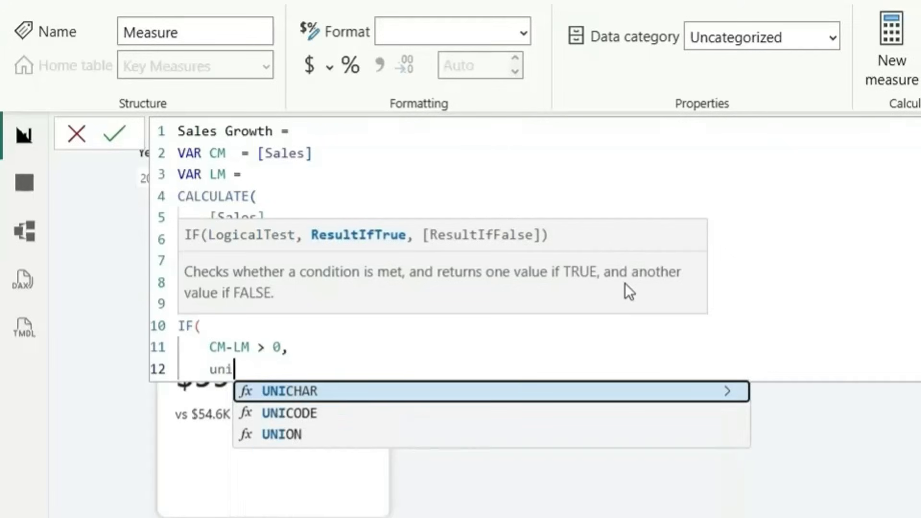
key(Tab)
text(965)
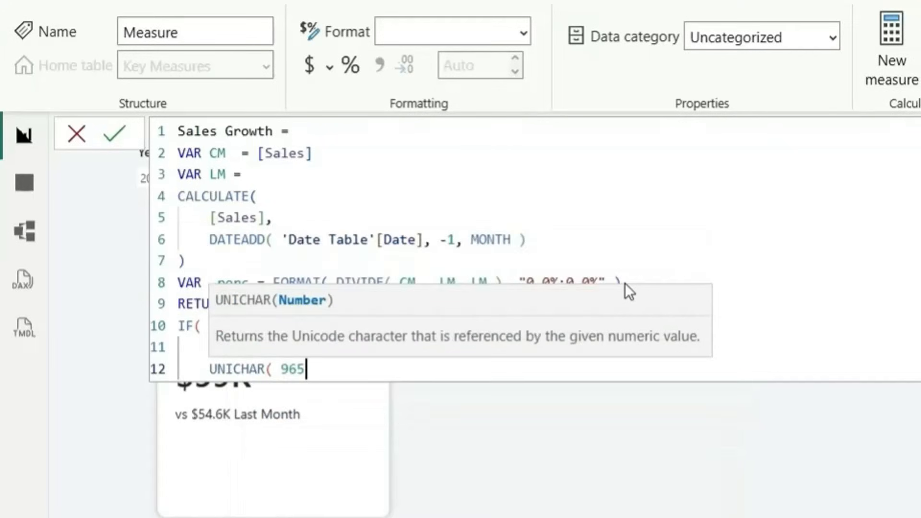
text(0 ))
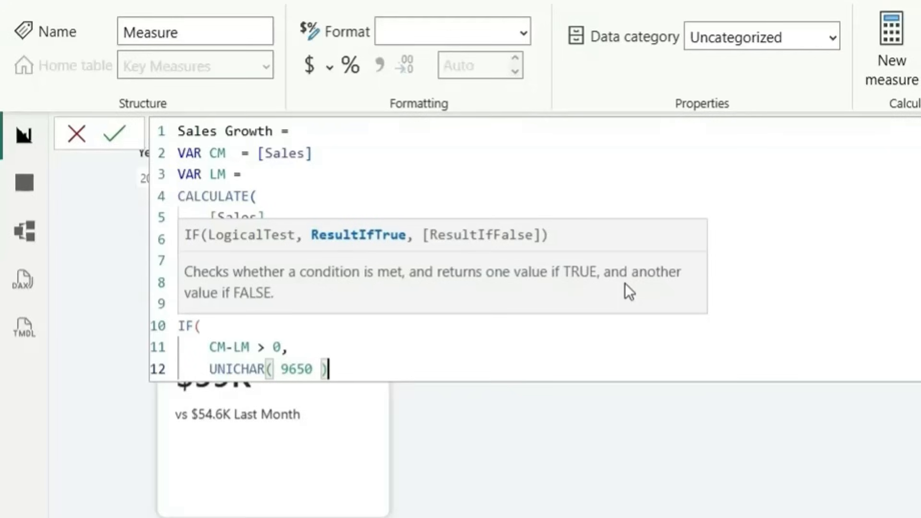
text( & )
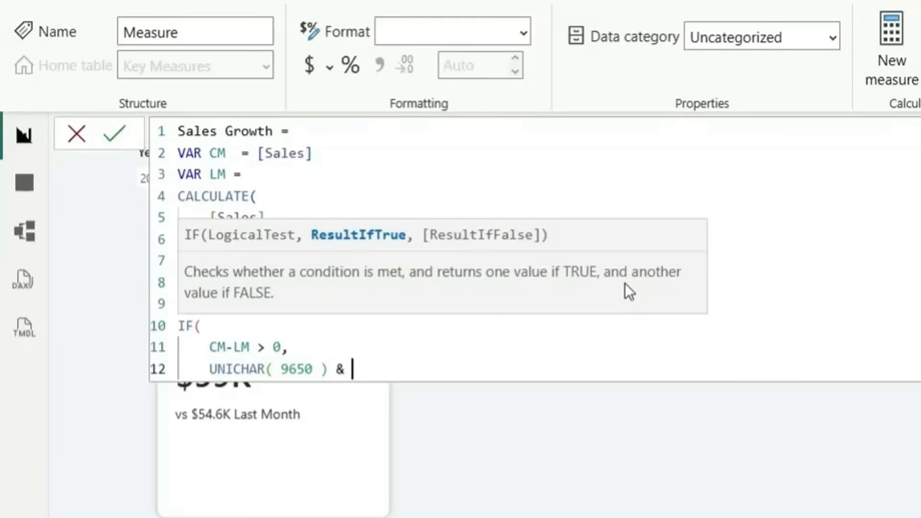
text(" " & _perc)
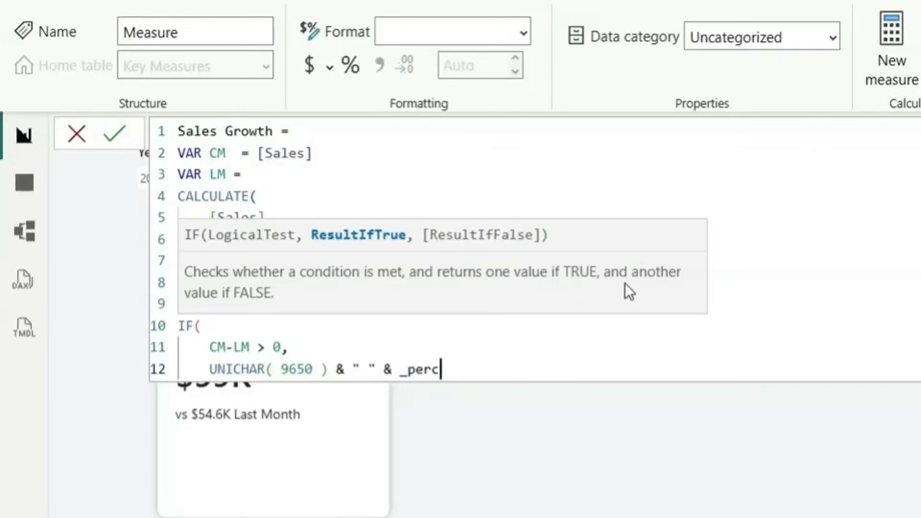
text(,)
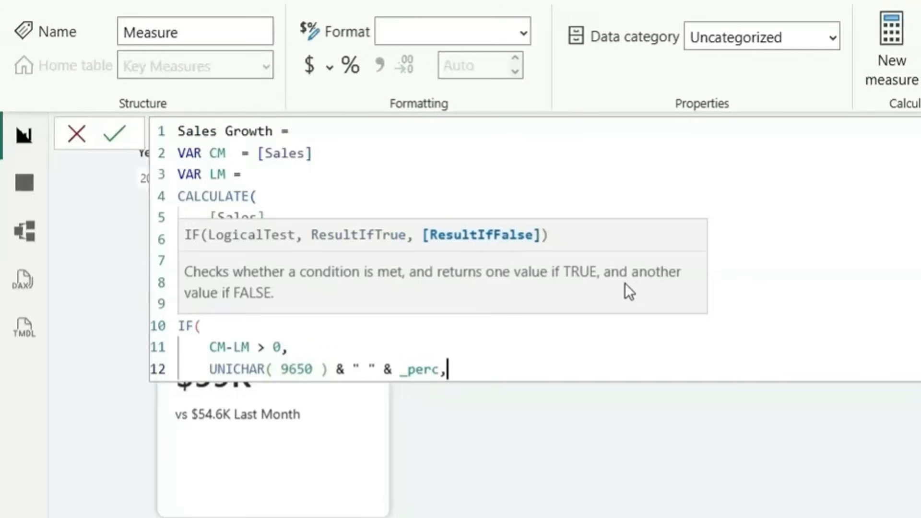
Duplicate the true-result line as the false result with UNICHAR( 9660 ), close the IF and commit the Sales Growth measure
key(shift+alt+Down)
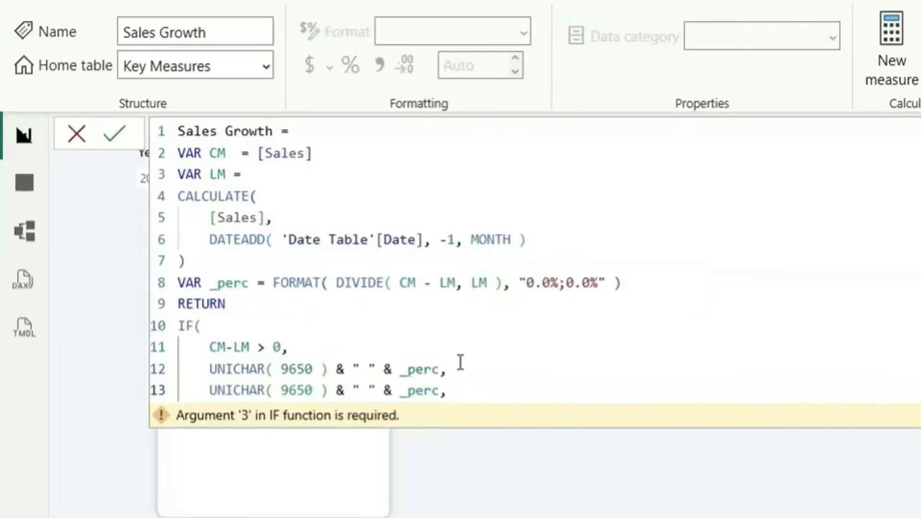
key(BackSpace)
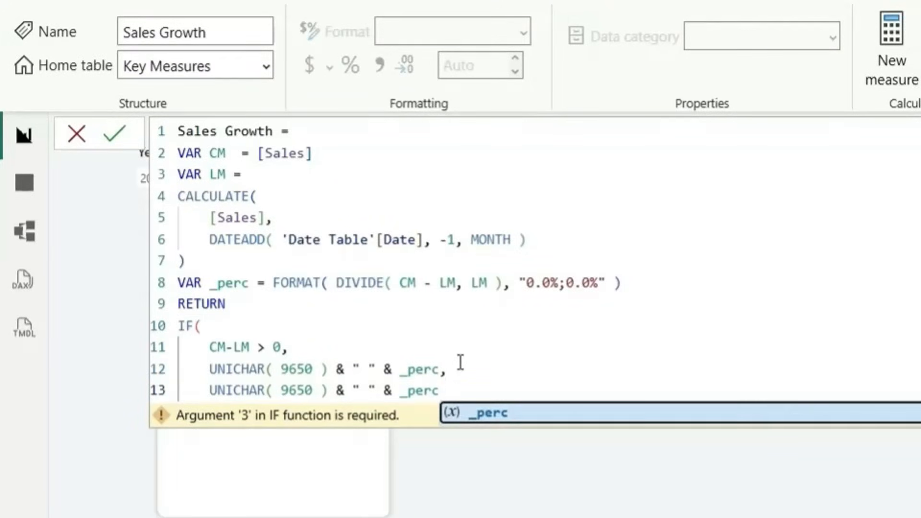
click(308, 391)
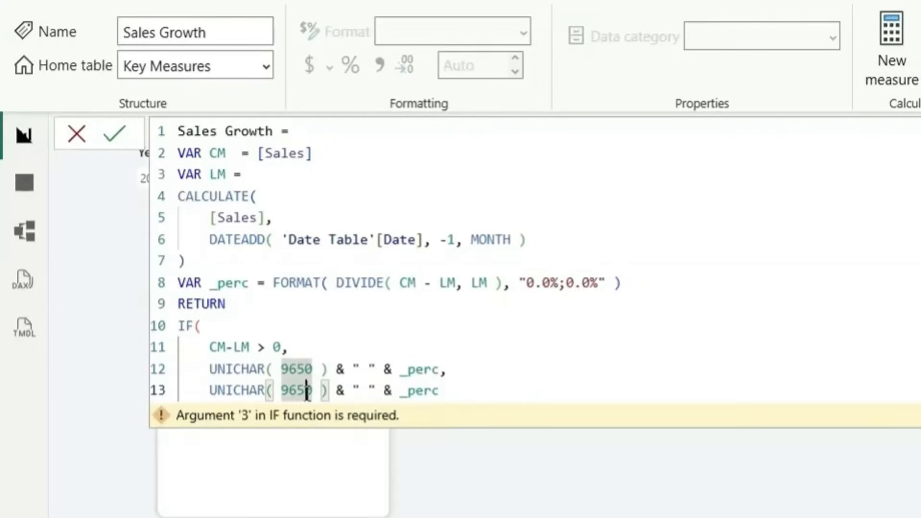
key(BackSpace)
text(6)
click(448, 389)
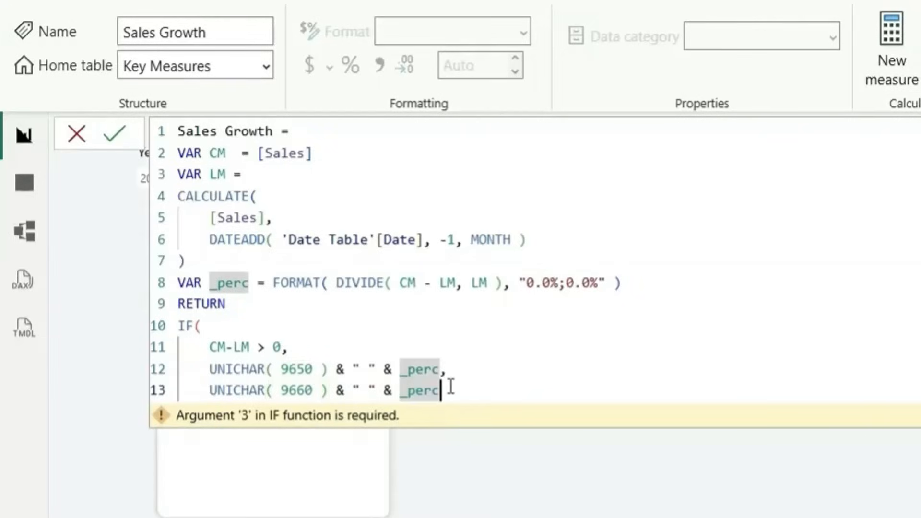
key(Return)
text())
key(Return)
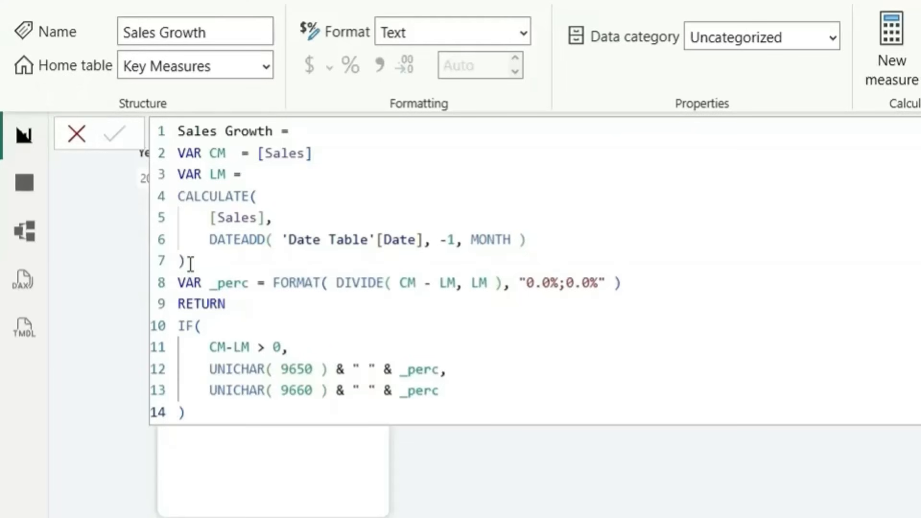
Copy the CM and LM variable definitions from Sales Growth into a new measure in the Key Measures table
drag(187, 262, 181, 138)
key(ctrl+c)
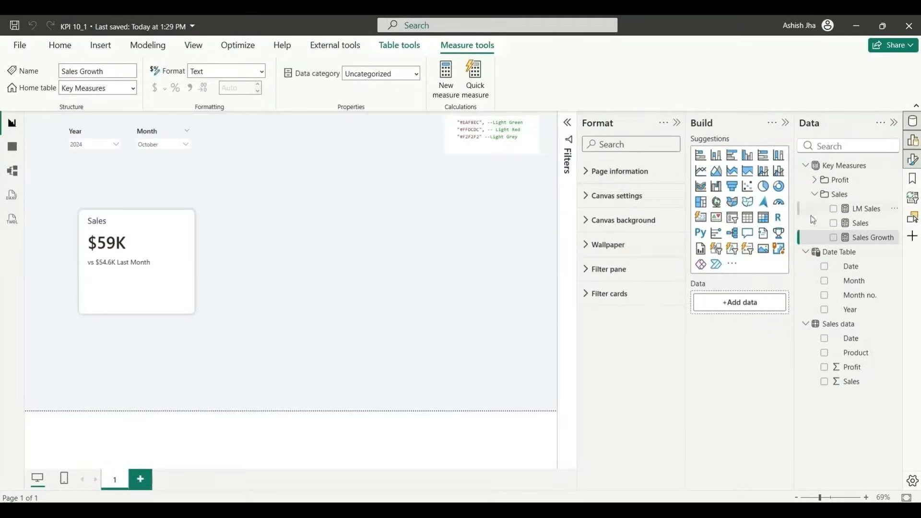
right_click(850, 215)
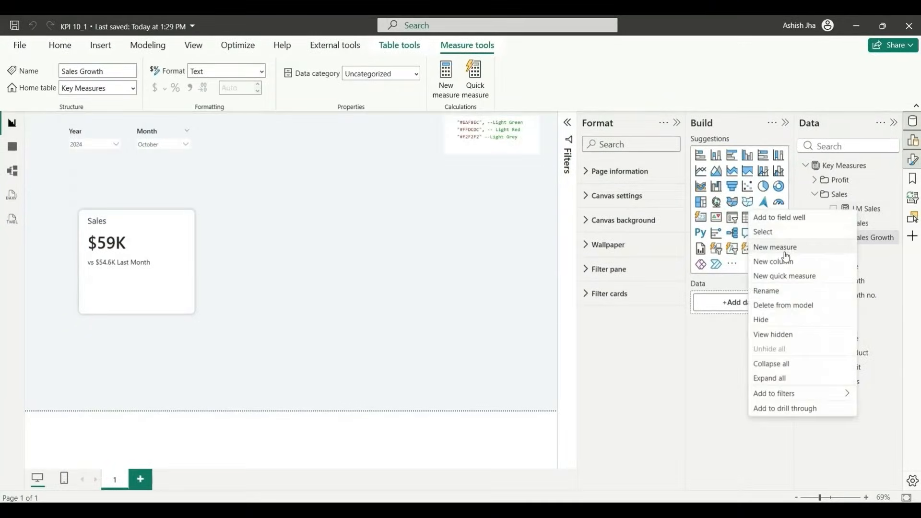
click(791, 251)
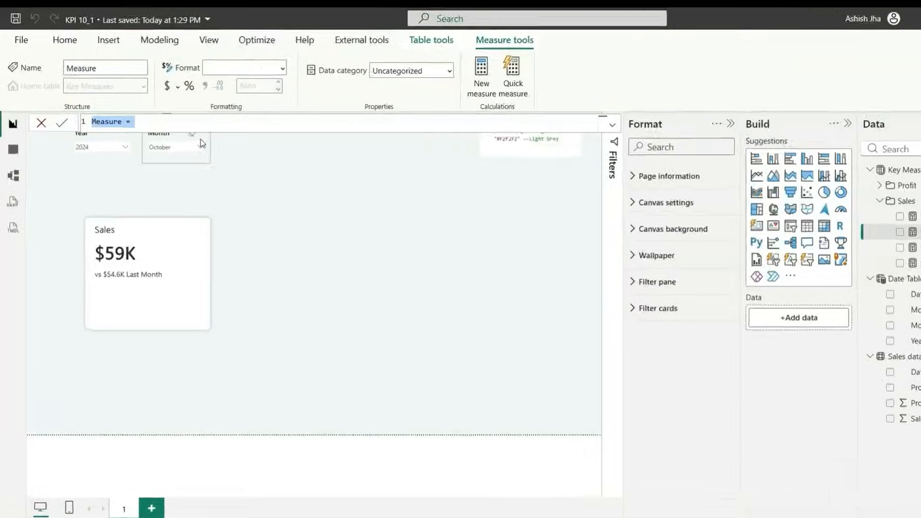
key(ctrl+v)
Rename the pasted measure from Sales Growth to Text Color in its first formula line
double_click(90, 119)
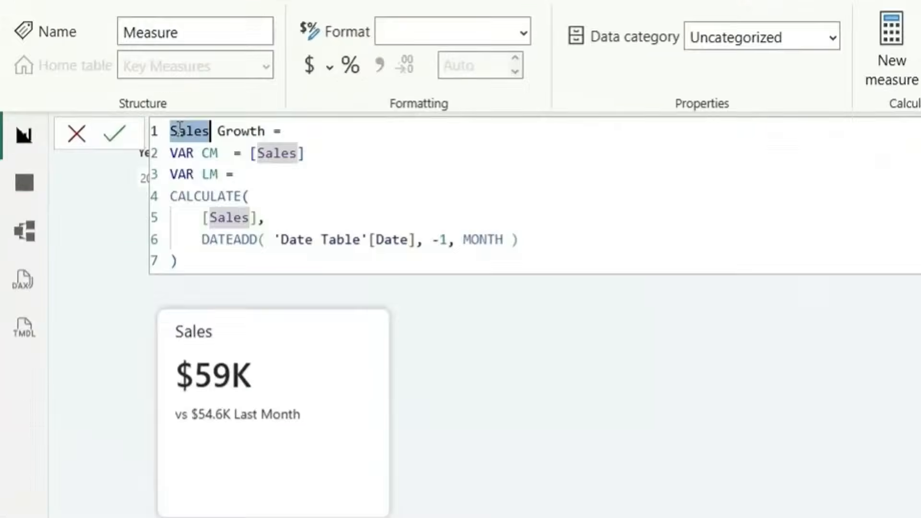
drag(267, 130, 157, 119)
text(Text Color)
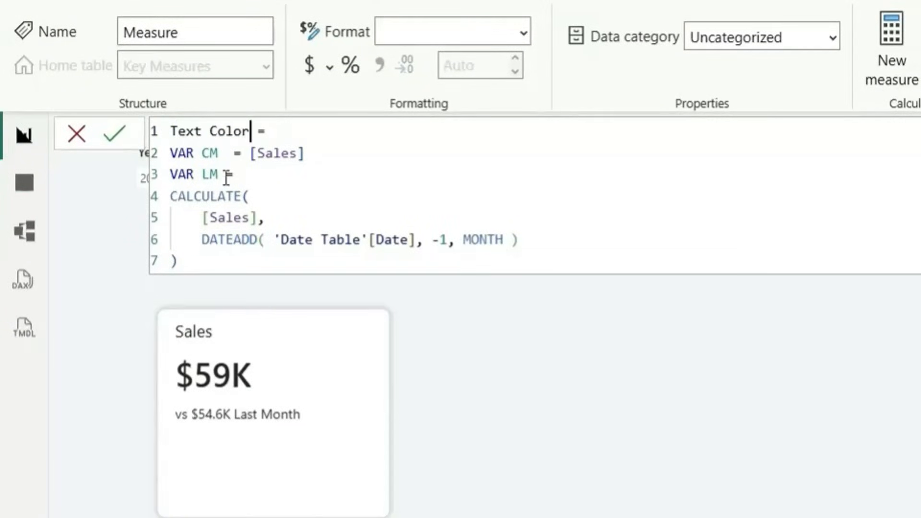
Add RETURN below the LM expression and start a SWITCH function with TRUE() as its expression
click(197, 263)
key(Return)
text(r)
key(Tab)
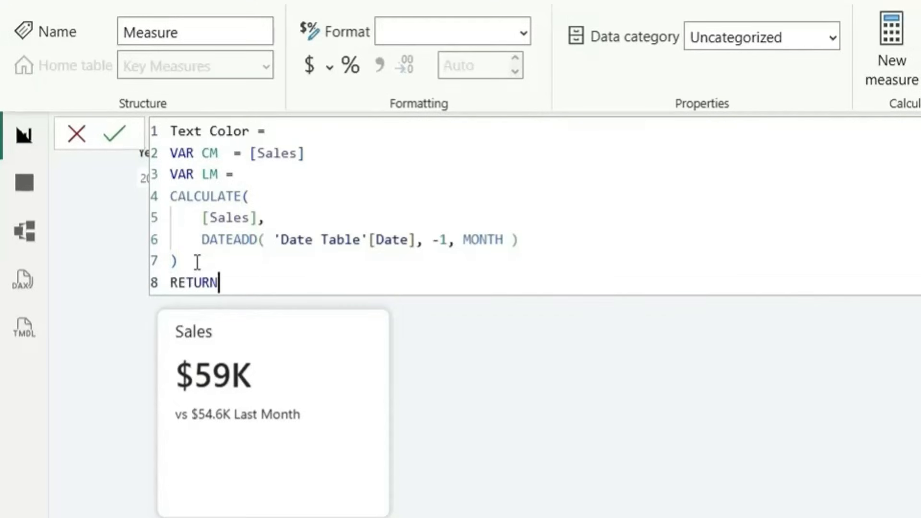
key(Return)
text(swi)
key(Tab)
key(Return)
text(tr)
key(Tab)
text(,)
key(Return)
Add the SWITCH branch CM - LM > 0 with the result "Green"
text(cm)
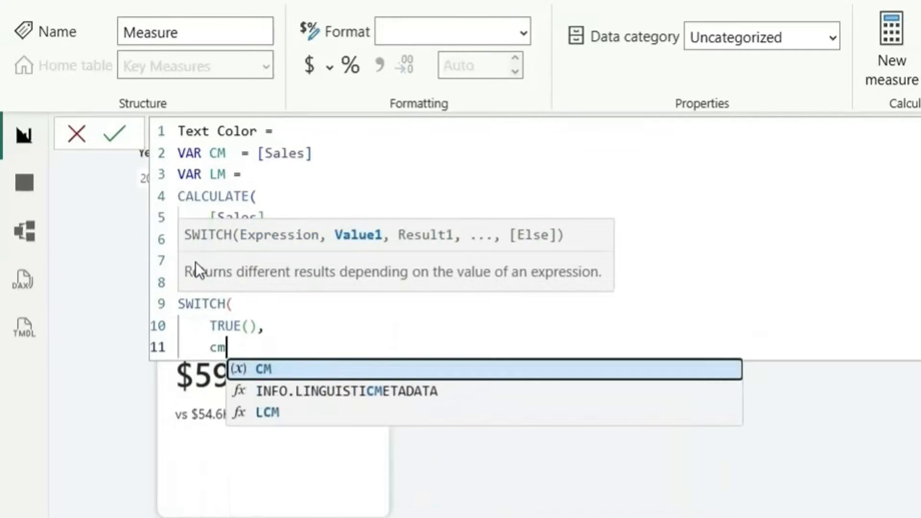
key(Tab)
text(- LM)
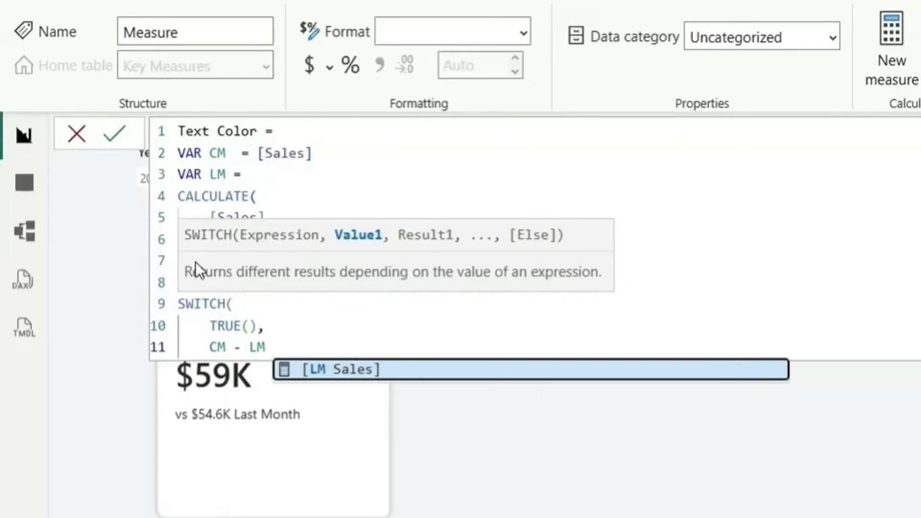
text( > 0, )
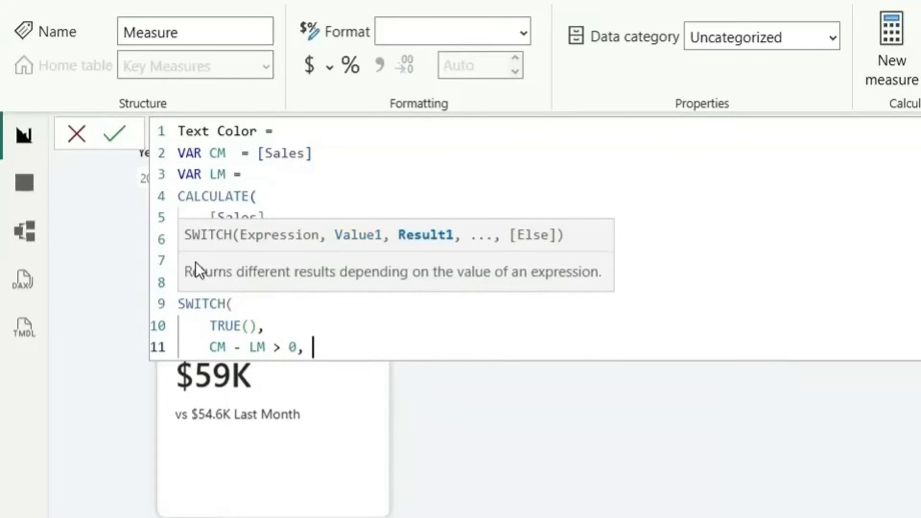
text("Green",)
Duplicate the "Green" branch and change the copy to CM - LM < 0 with the result "Red"
key(shift+alt+Down)
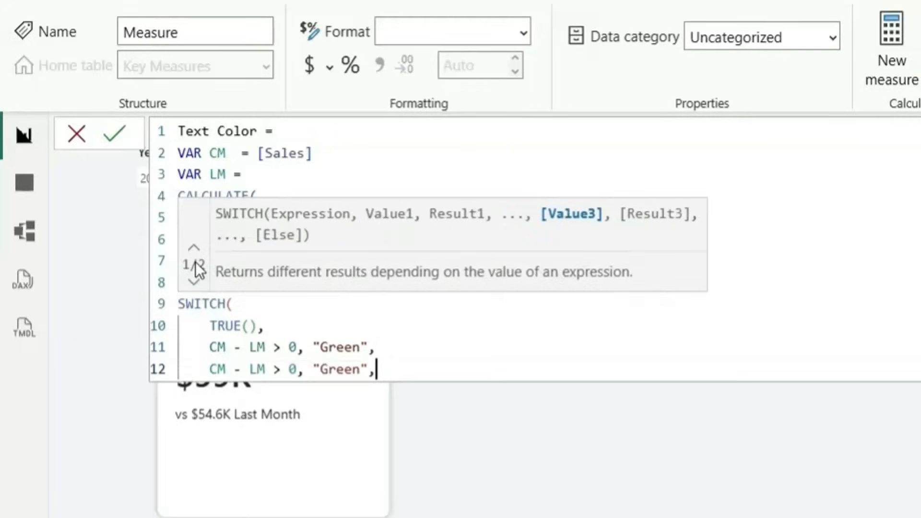
click(281, 369)
key(BackSpace)
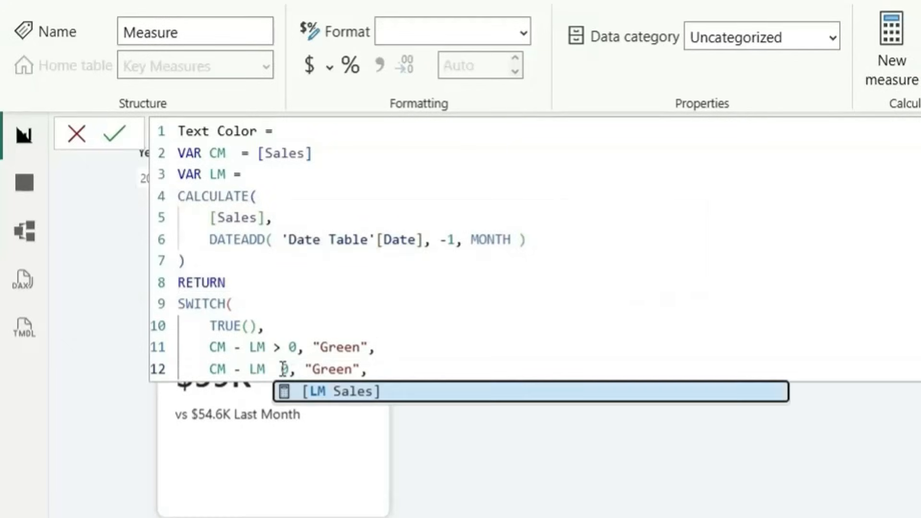
text(<)
double_click(358, 370)
text(T)
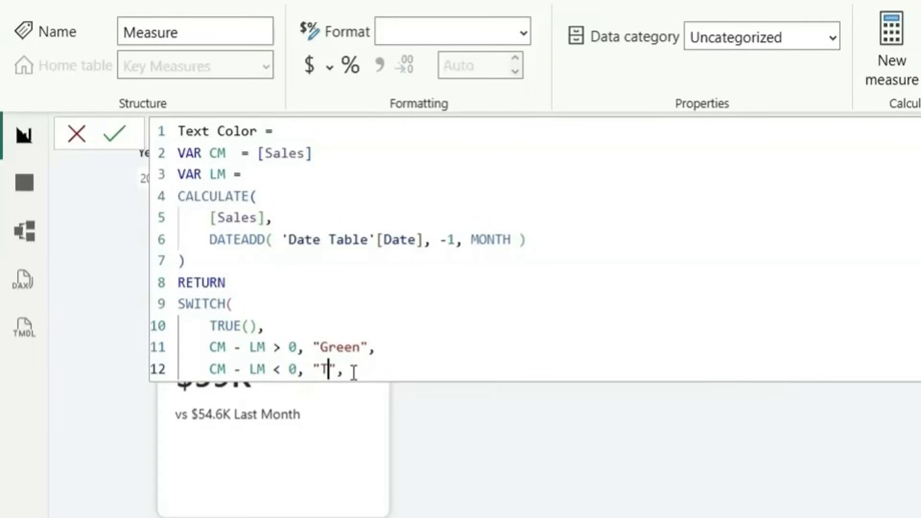
text(ed)
Add "Grey" as the SWITCH fallback result, close the function and commit the Text Color measure
click(397, 369)
key(Return)
text("Gre)
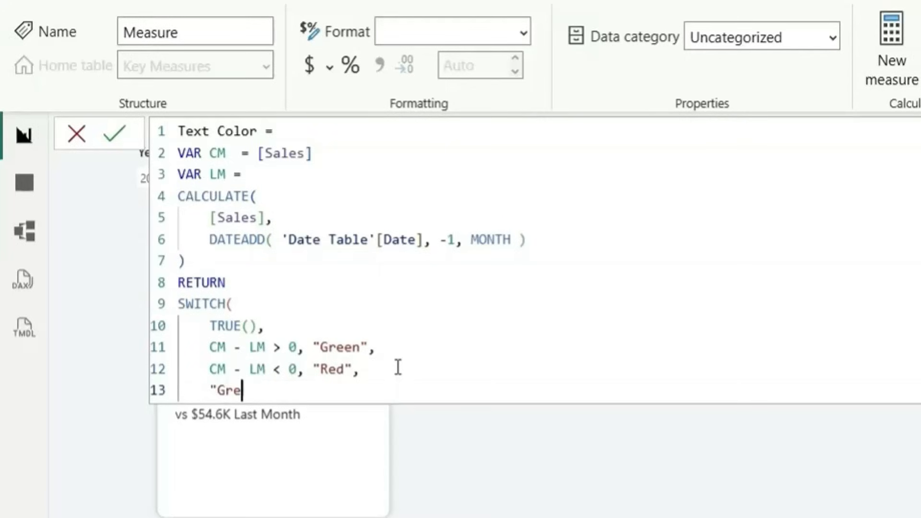
text(y")
key(shift+Return)
text())
key(Return)
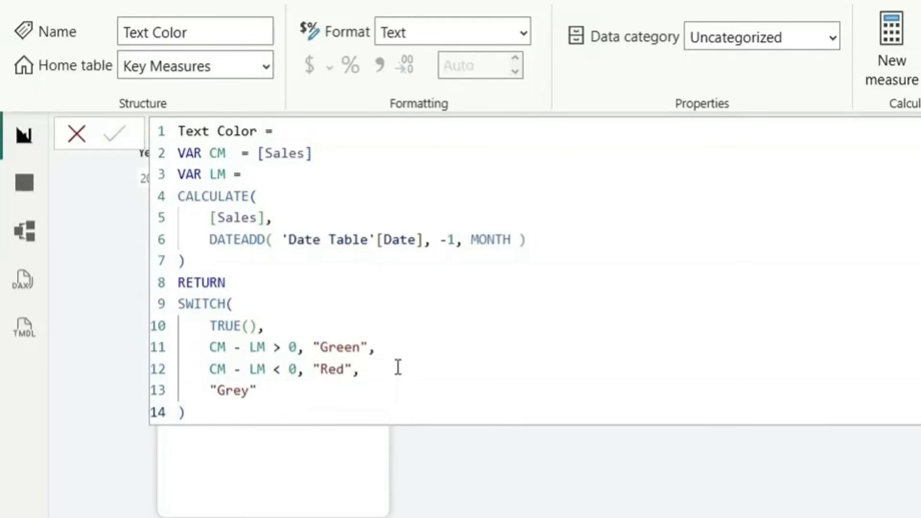
Copy the entire Text Color formula into a new measure, rename it BG Color and commit it
click(250, 416)
key(ctrl+a)
key(ctrl+c)
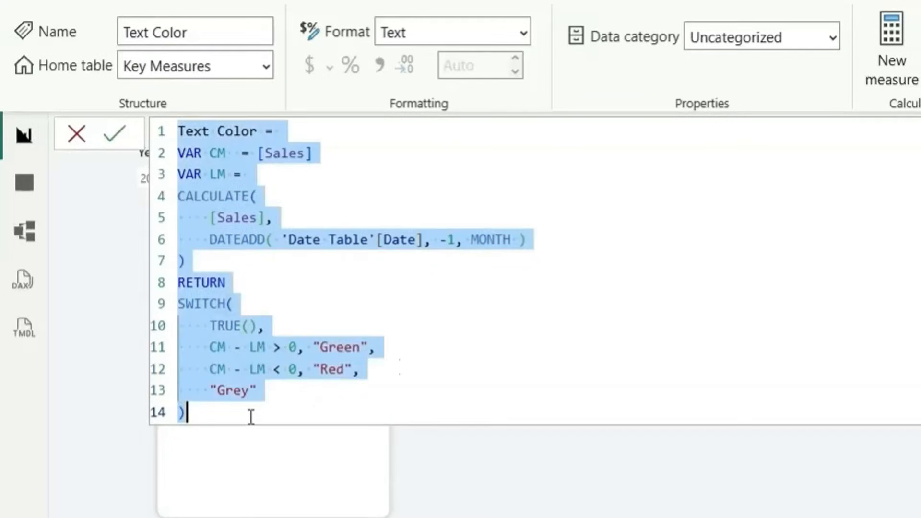
key(Return)
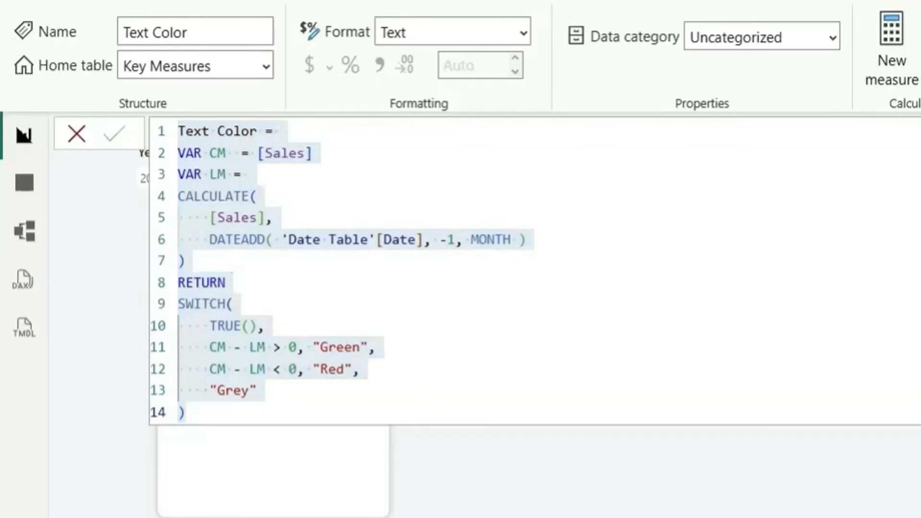
key(ctrl+v)
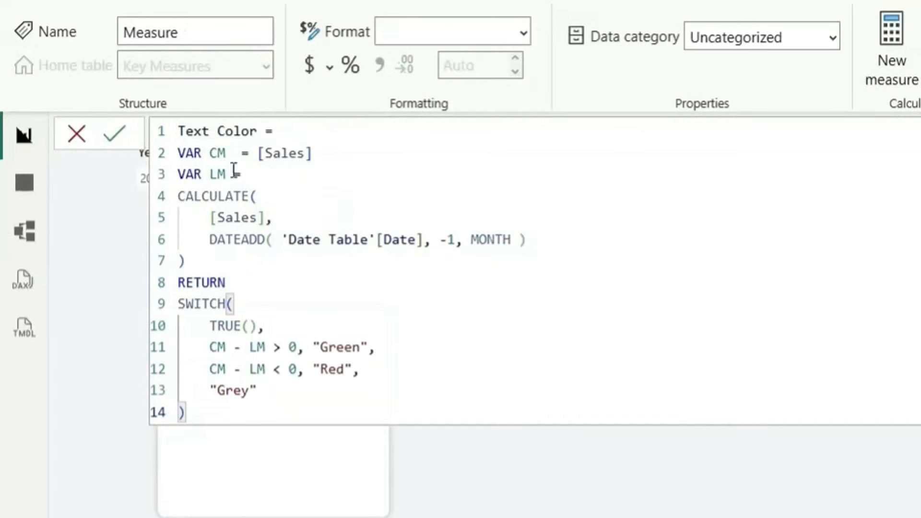
double_click(198, 134)
text(BG)
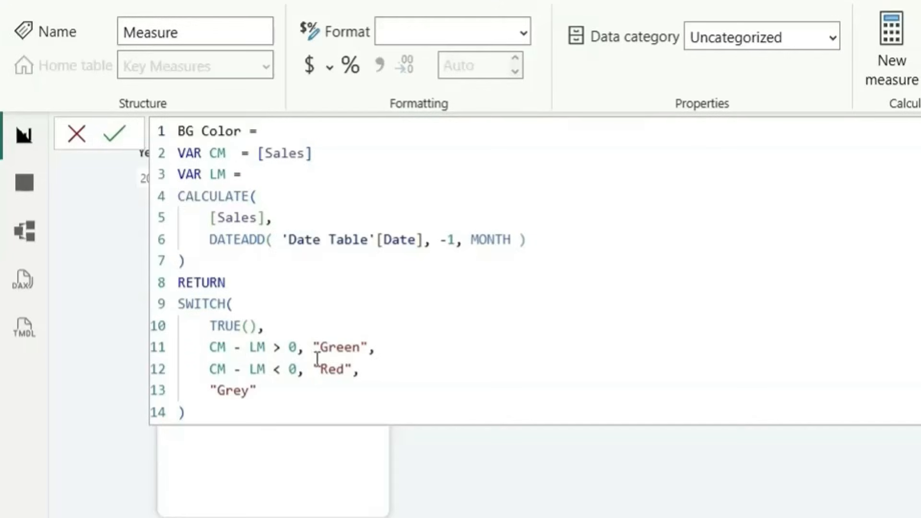
click(448, 358)
key(Return)
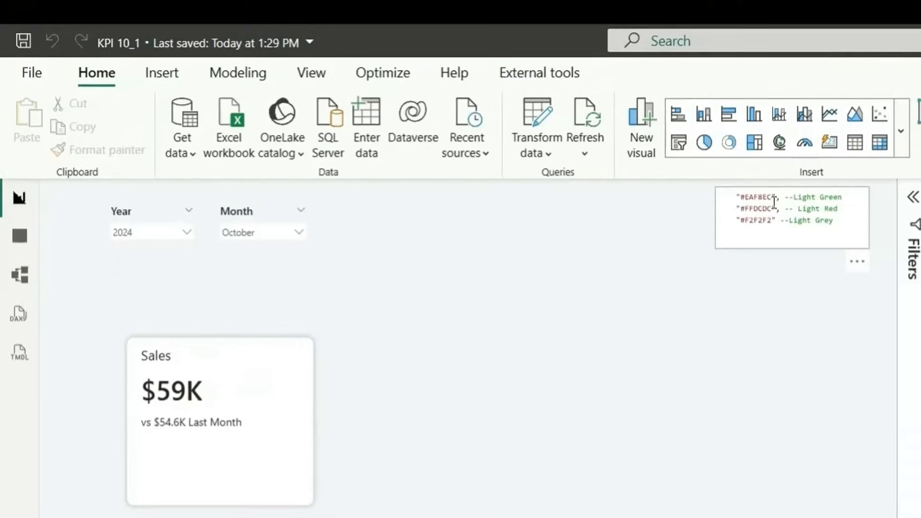
In BG Color, replace "Green" with the light green code #EAF8EC from the canvas note and "Red" with #FFDCDC
drag(772, 199, 741, 199)
key(ctrl+c)
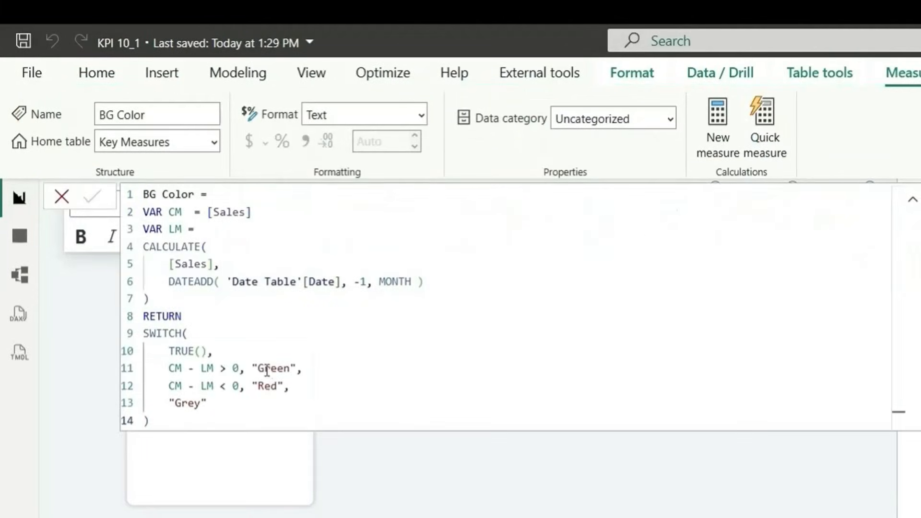
double_click(267, 370)
key(ctrl+v)
double_click(268, 387)
click(335, 371)
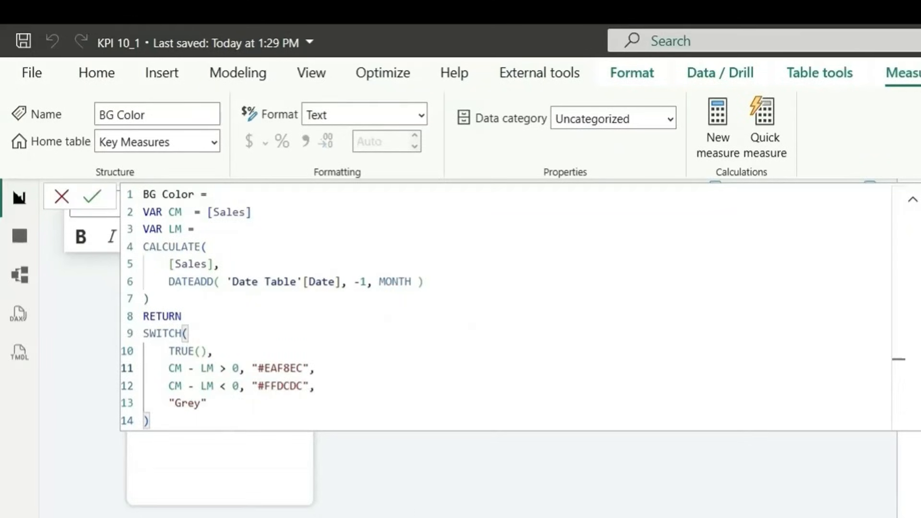
Replace the "Grey" fallback in the BG Color measure with the light grey code #F2F2F2 from the canvas note and commit it
click(748, 268)
click(743, 222)
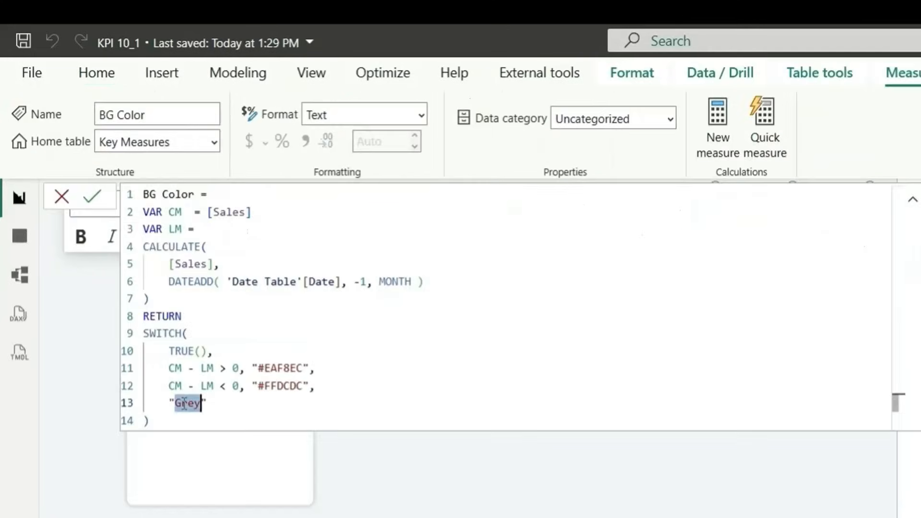
text(#F2F2F2)
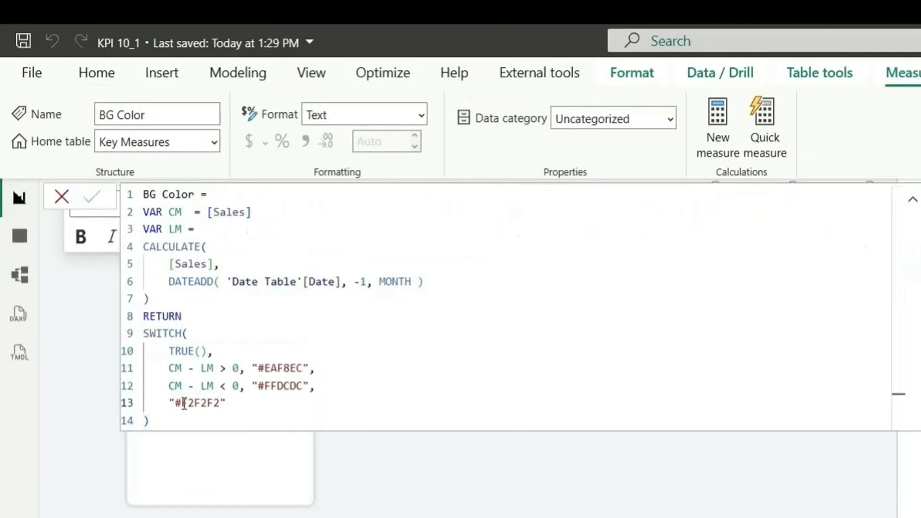
click(295, 439)
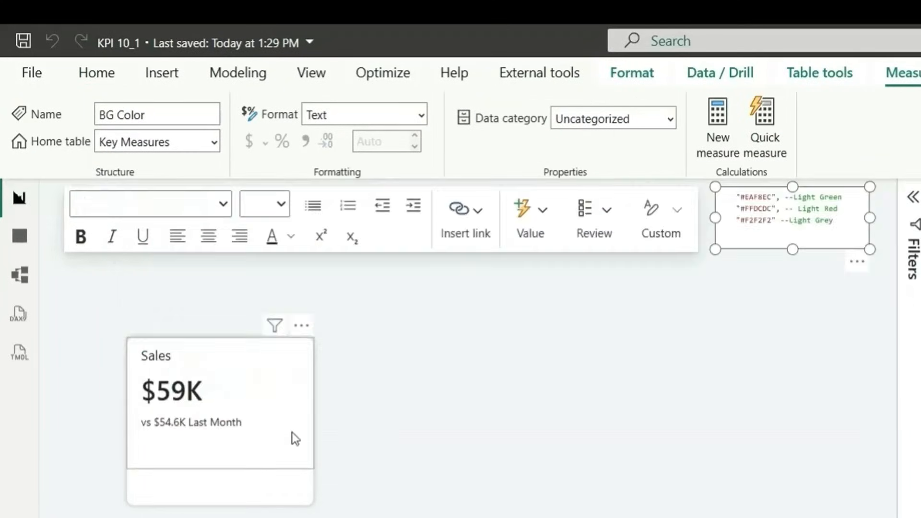
Insert a rectangle shape on the empty canvas beside the Sales card and turn off its border
click(543, 358)
click(161, 75)
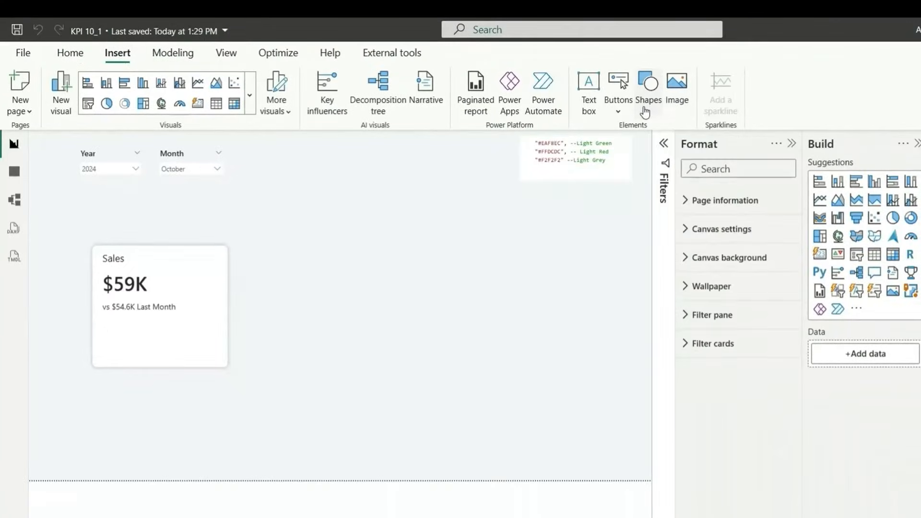
click(646, 113)
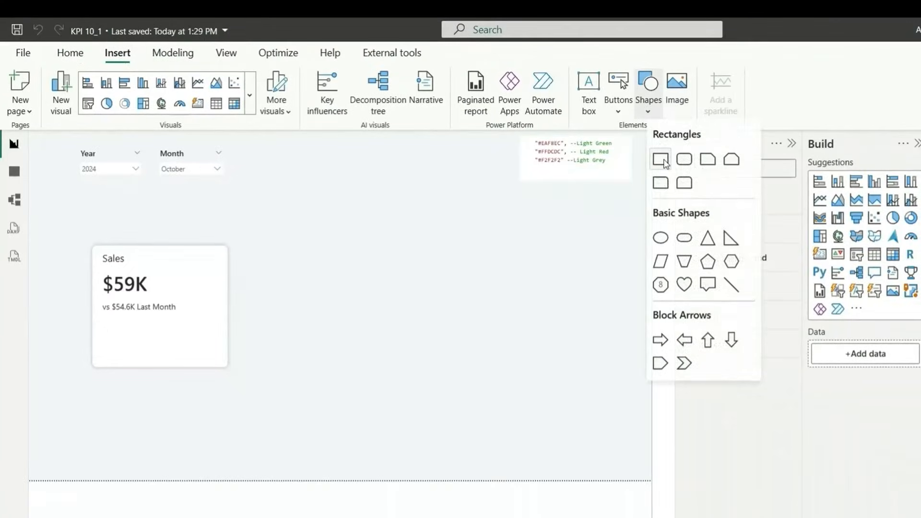
click(661, 159)
drag(181, 409, 439, 267)
scroll(757, 371, down, 5)
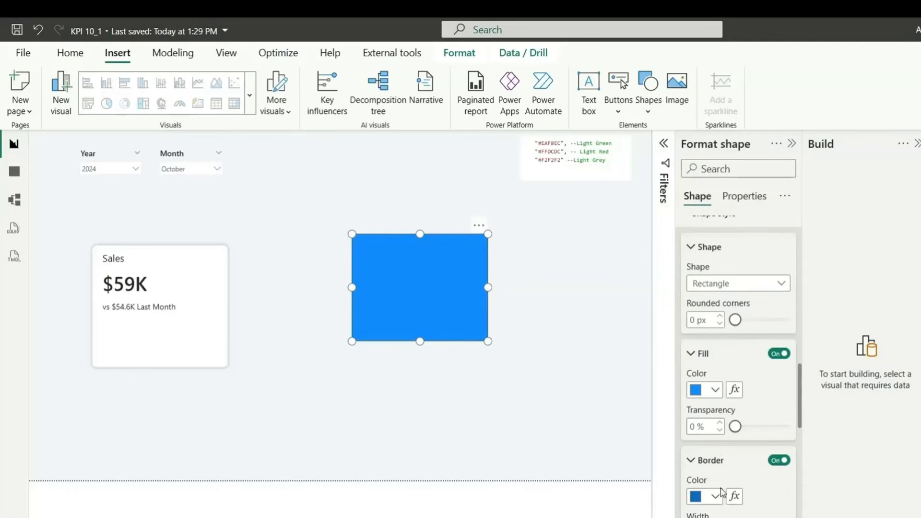
scroll(755, 489, down, 2)
click(779, 397)
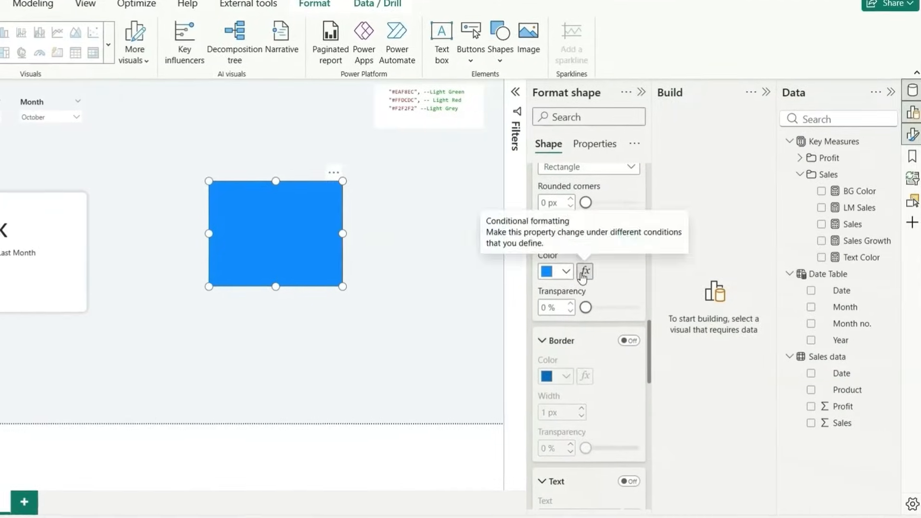
Set the rectangle's fill color by field value, based on the BG Color measure in the Sales folder
click(734, 326)
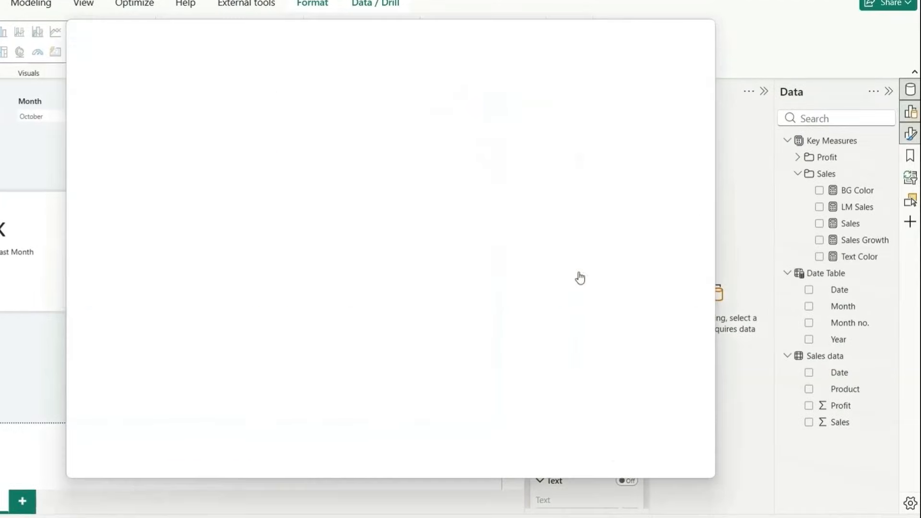
click(159, 105)
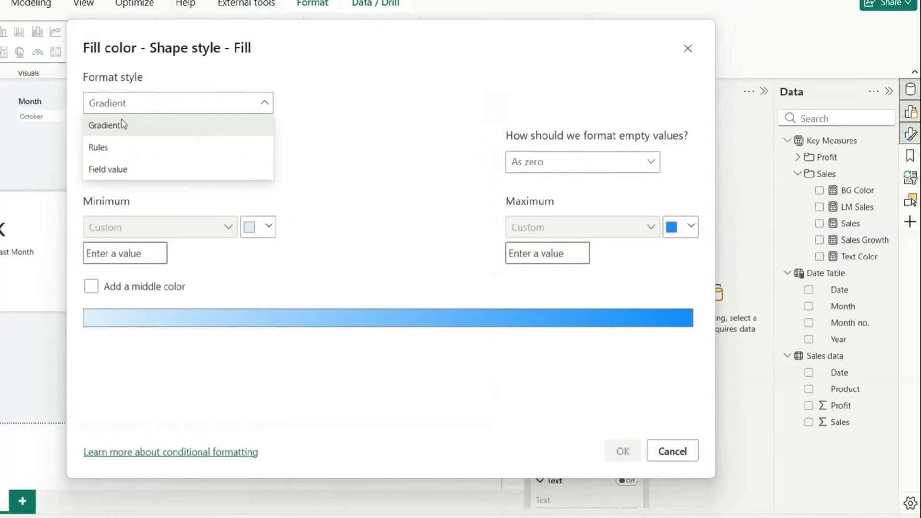
click(143, 171)
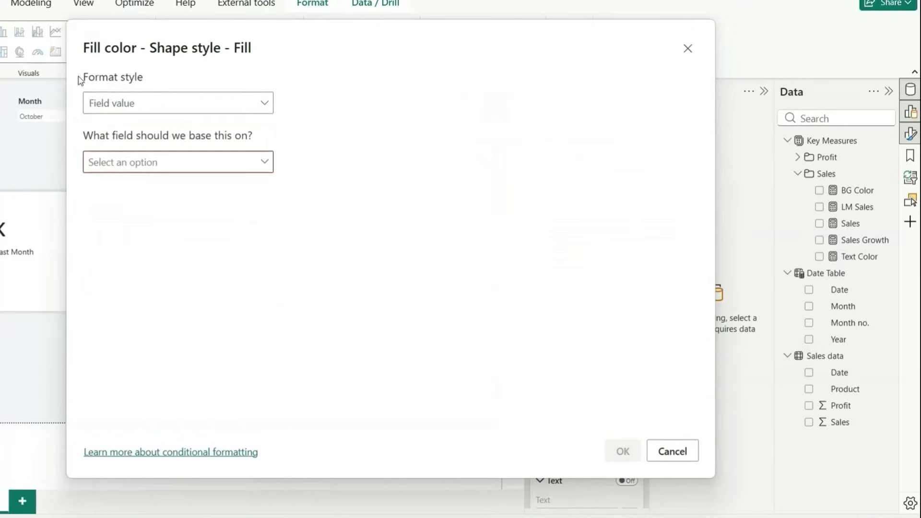
click(145, 171)
text(bg col)
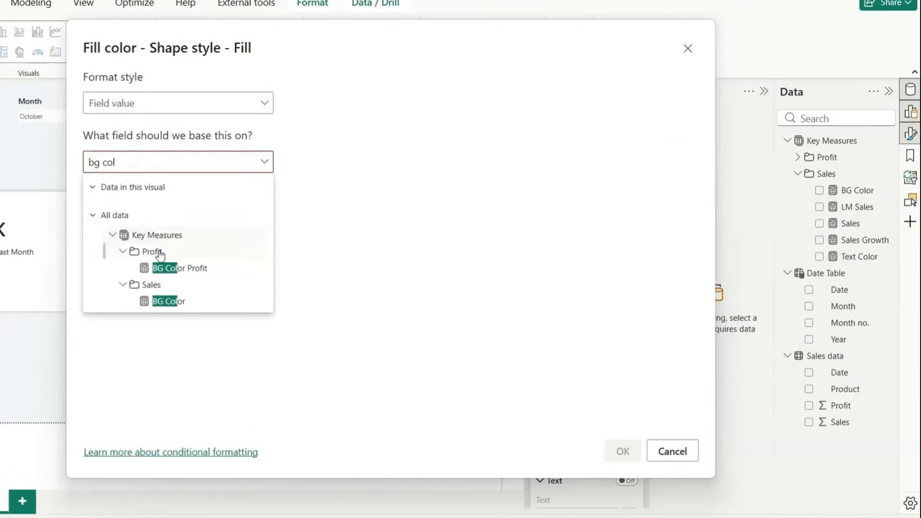
click(183, 301)
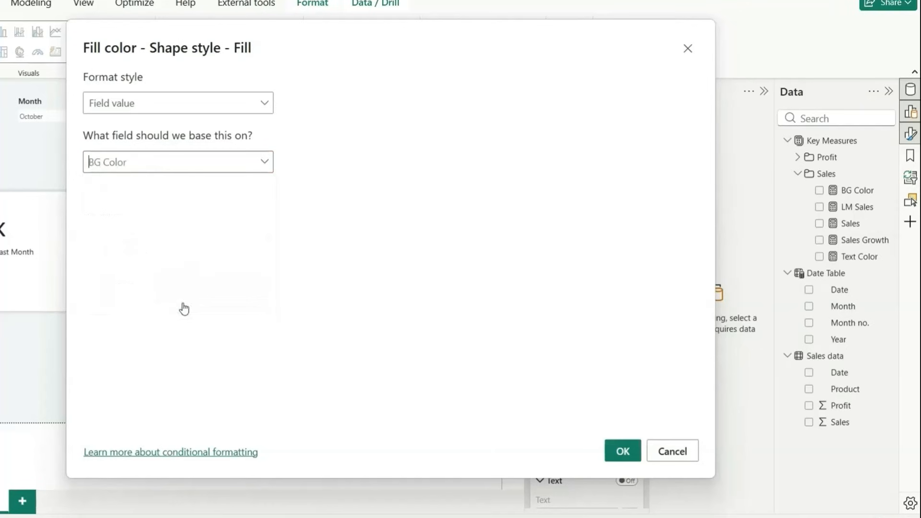
click(623, 451)
Turn on the rectangle's text and base it on the Sales Growth measure
scroll(622, 394, down, 3)
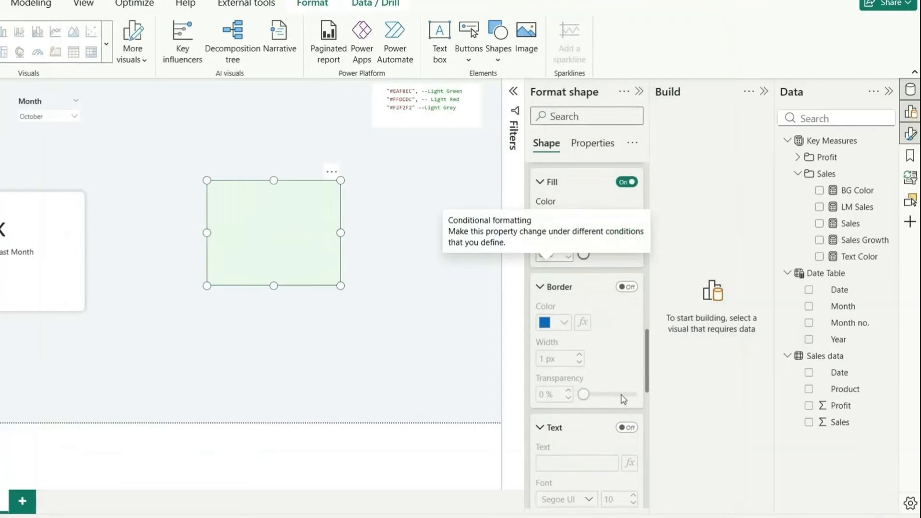
click(625, 359)
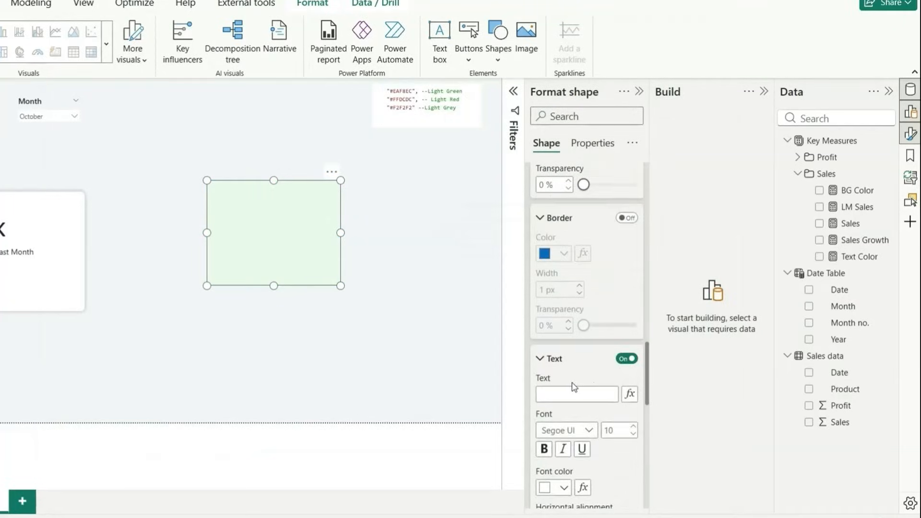
scroll(624, 345, down, 2)
click(631, 322)
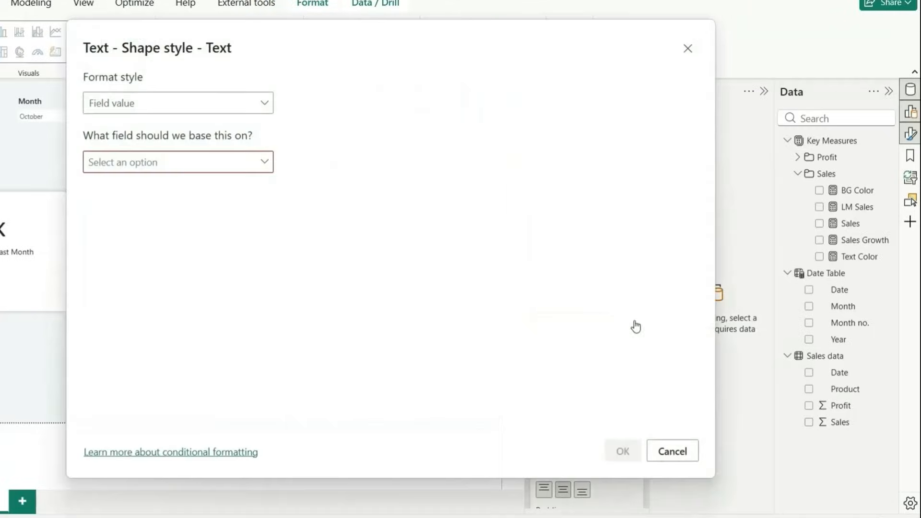
click(193, 168)
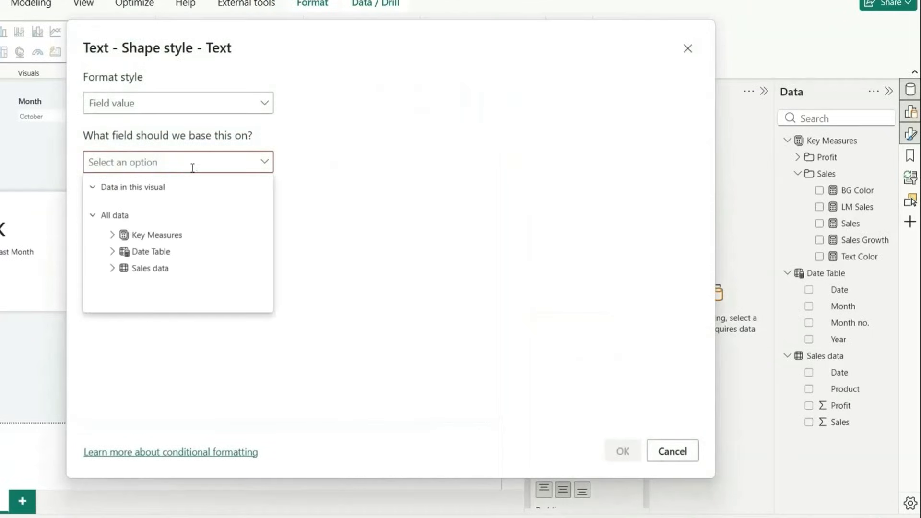
text(sales)
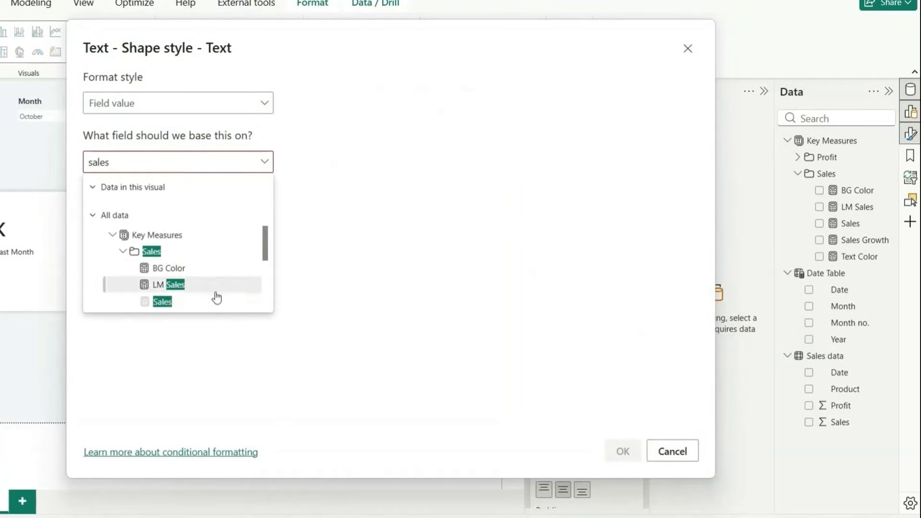
scroll(216, 296, down, 2)
scroll(213, 295, up, 1)
click(180, 262)
click(622, 452)
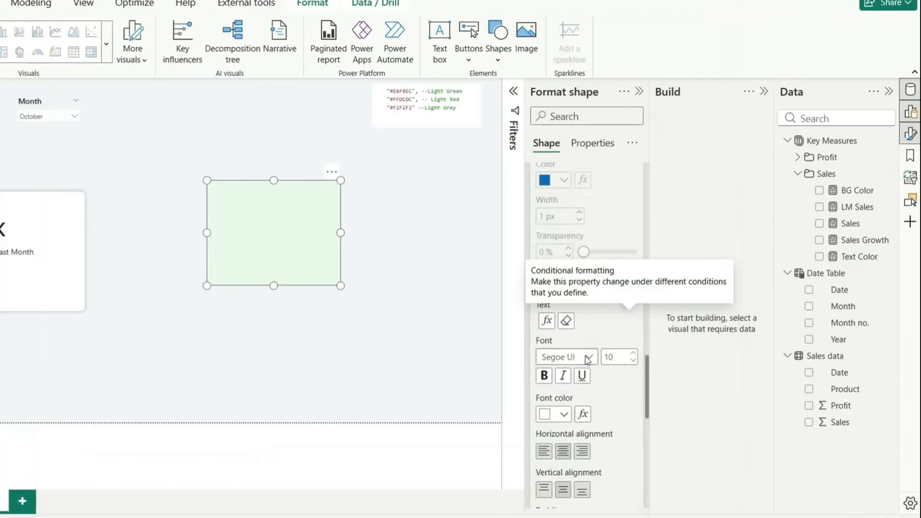
Set the rectangle's text size to 14 and its font color by field value from the Text Color measure
double_click(615, 362)
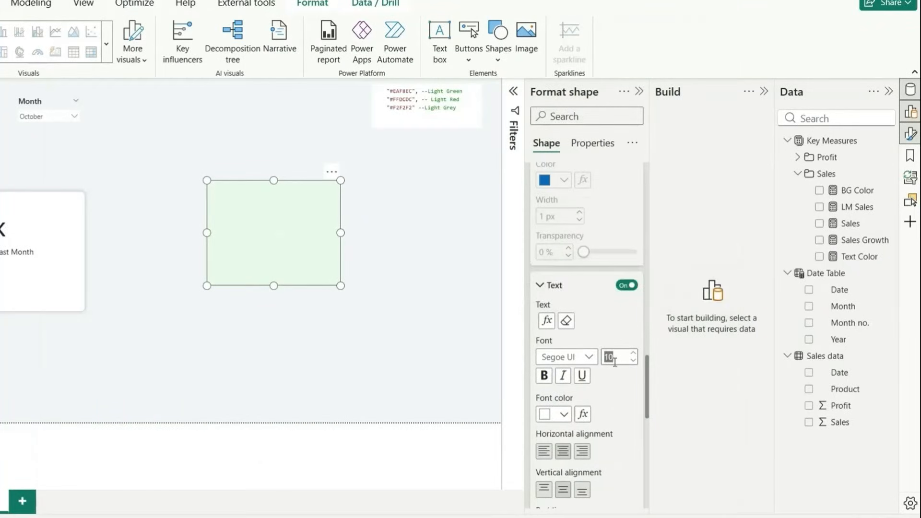
text(14)
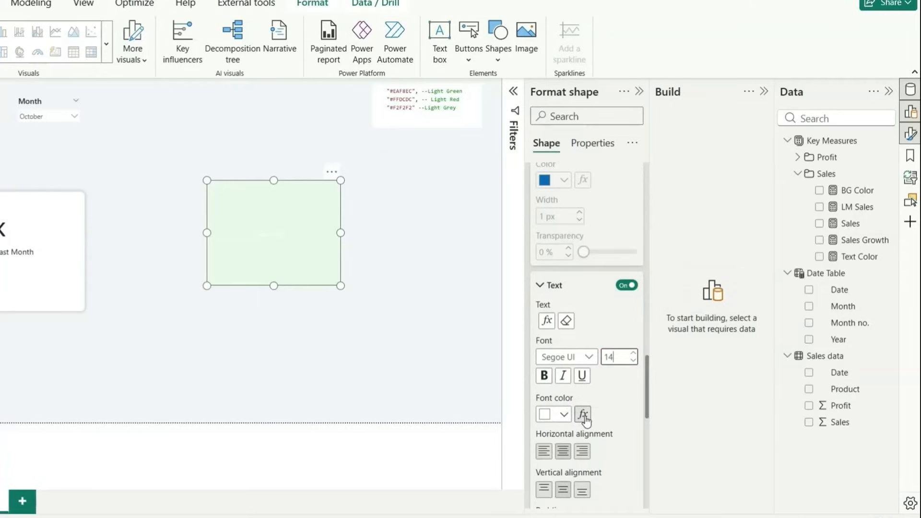
click(583, 415)
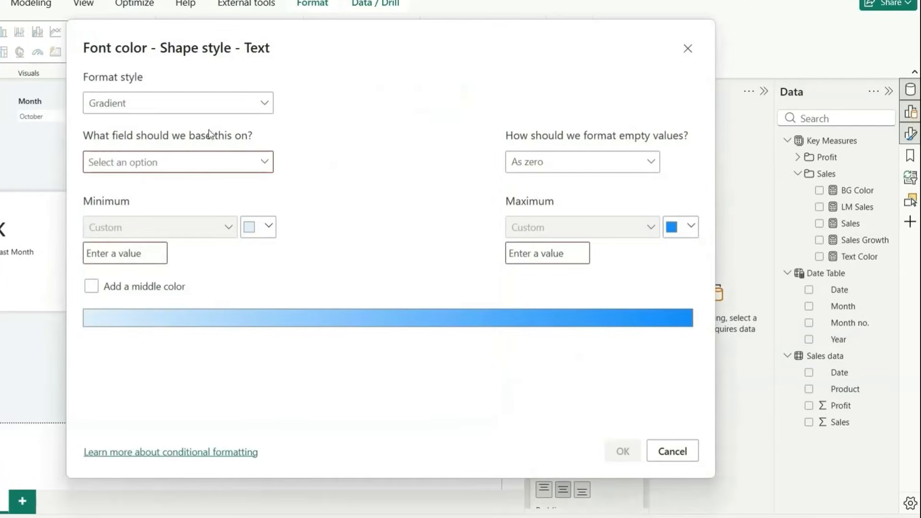
click(163, 108)
click(140, 167)
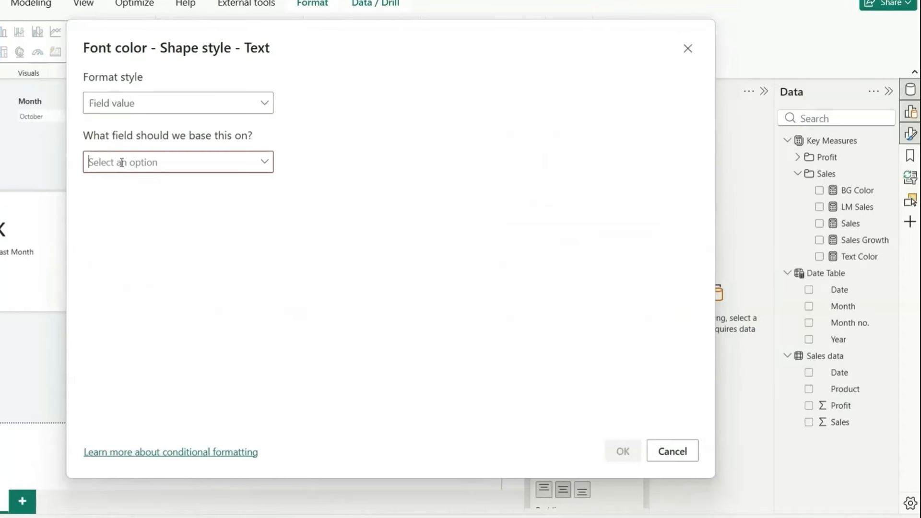
click(121, 162)
text(text)
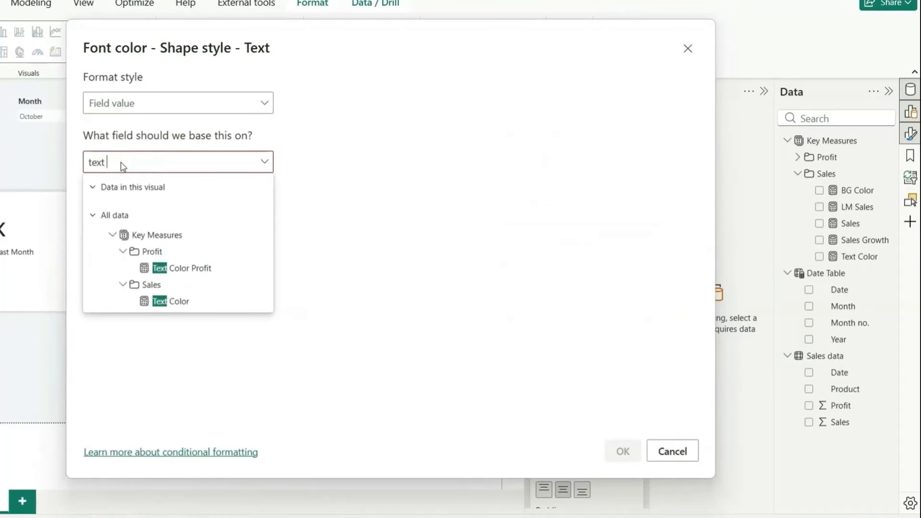
click(172, 300)
click(623, 452)
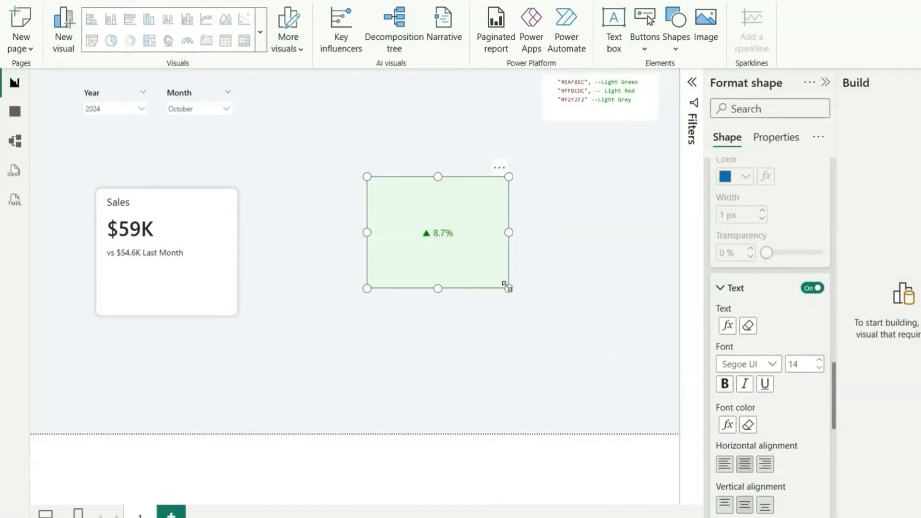
Shrink the growth rectangle to a small badge and place it in the Sales card's upper right corner
drag(508, 287, 194, 204)
click(353, 203)
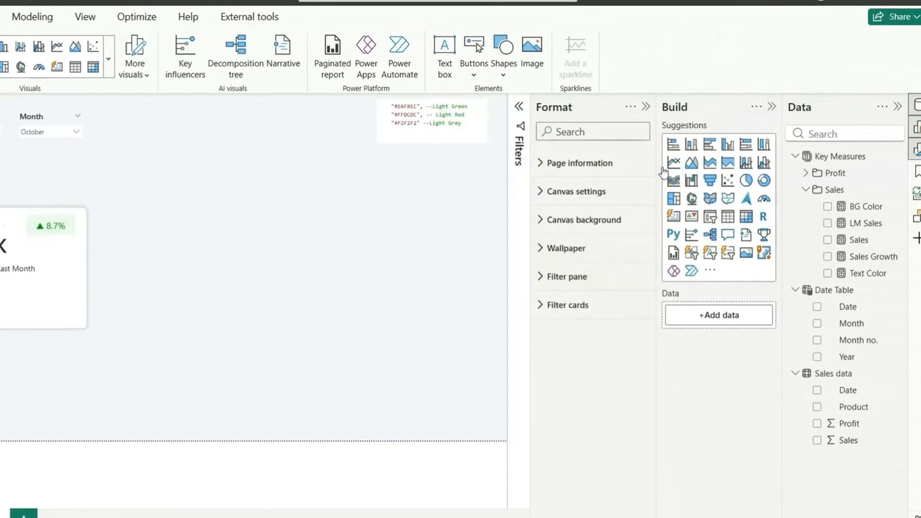
Add a line chart with Date from the Date Table on the X-axis and the Sales measure on the Y-axis
click(674, 165)
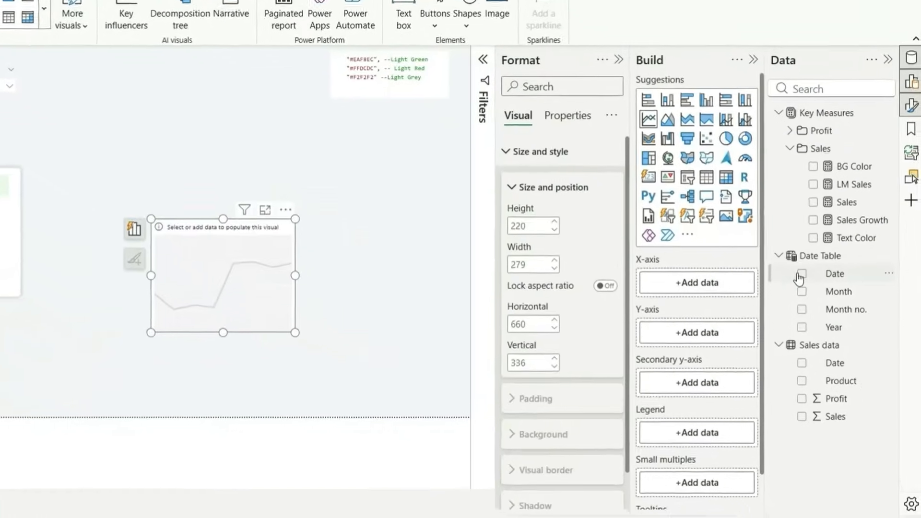
click(817, 306)
click(828, 240)
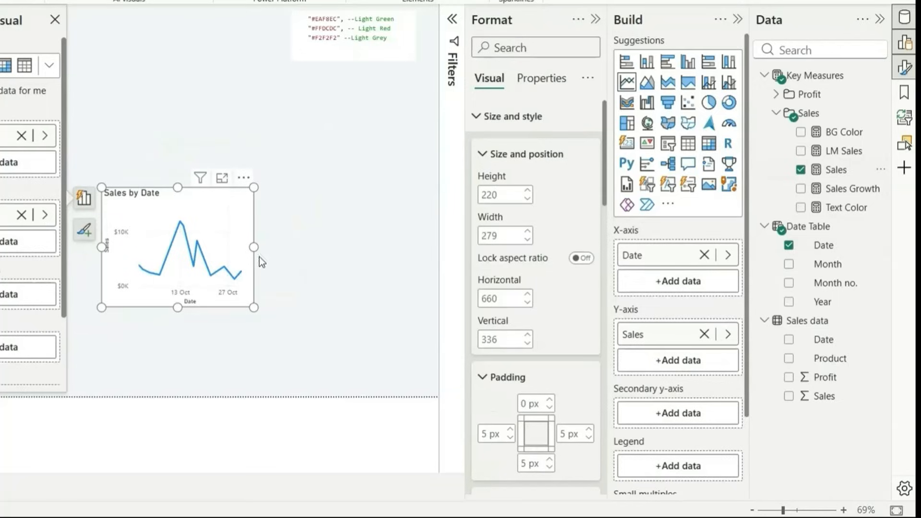
Remove the line chart's title and turn off its X-axis title and values
click(129, 196)
key(Delete)
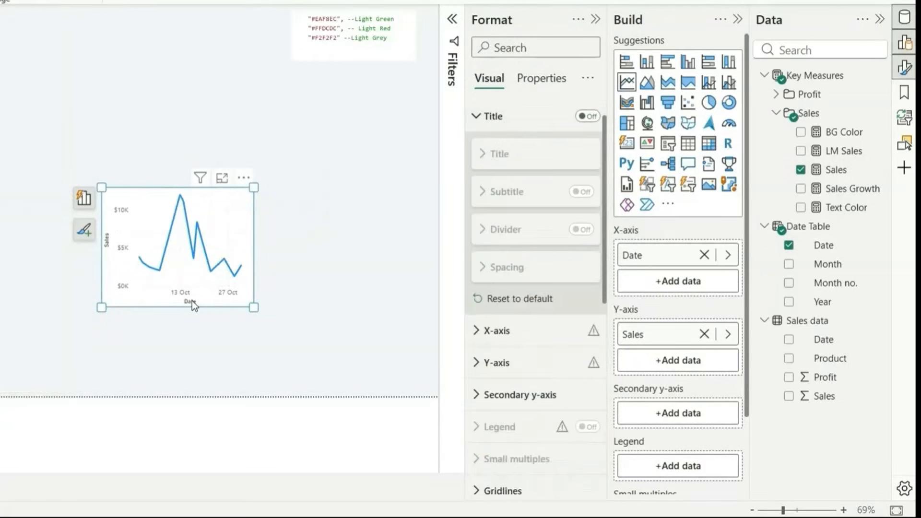
click(192, 300)
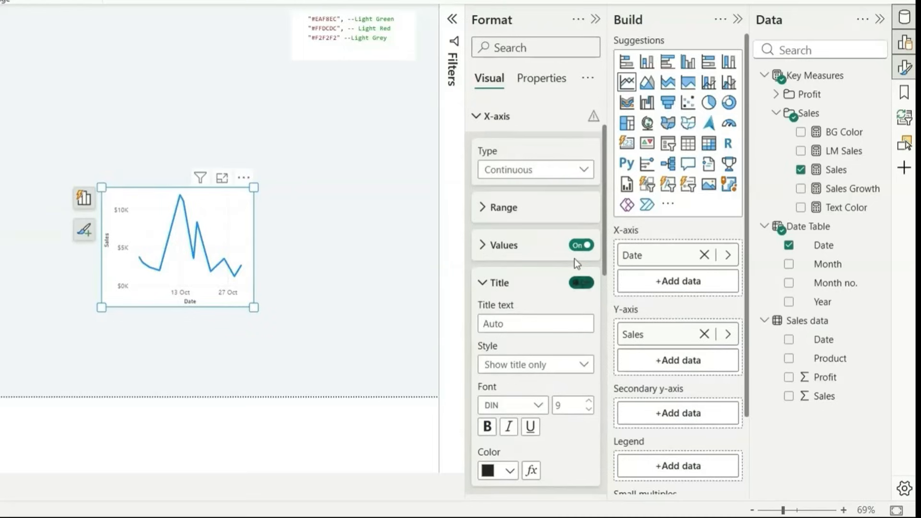
click(581, 246)
Turn off the Y-axis values and the Y-axis title of the line chart
click(123, 254)
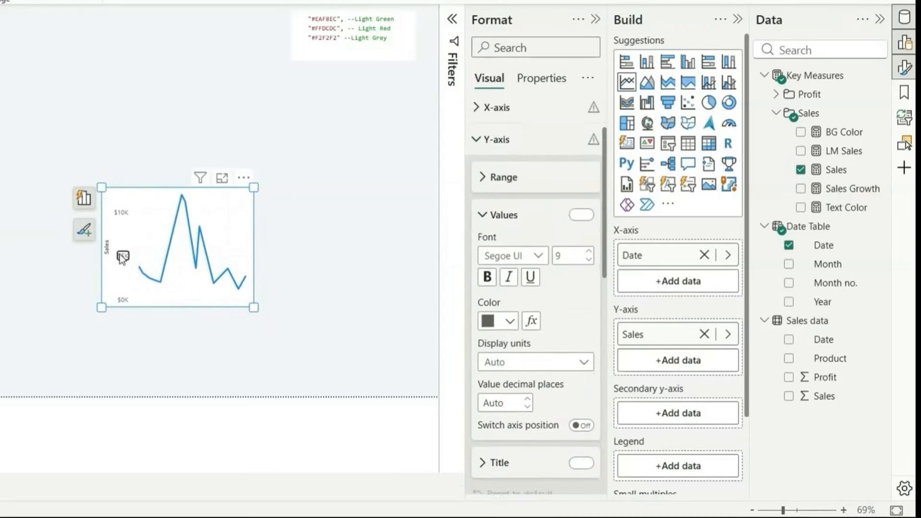
click(581, 192)
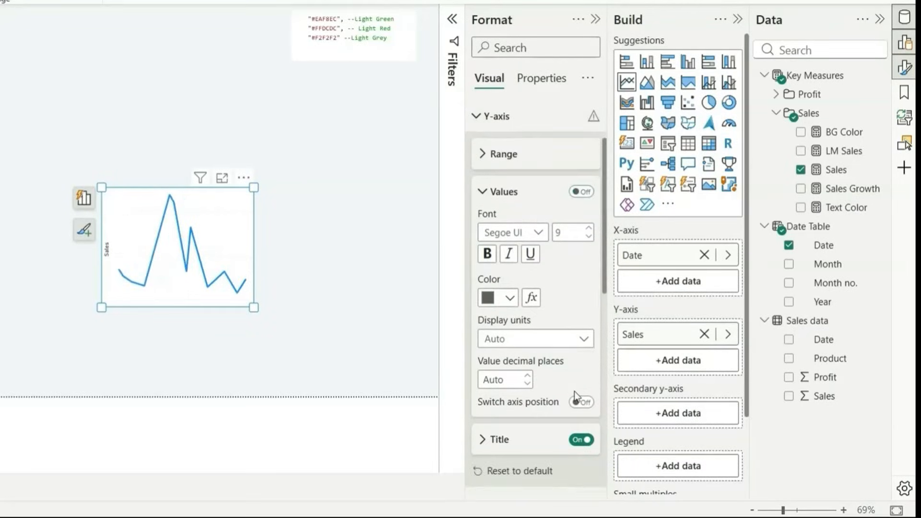
click(581, 439)
Turn off the line chart's background
scroll(524, 125, up, 3)
click(512, 118)
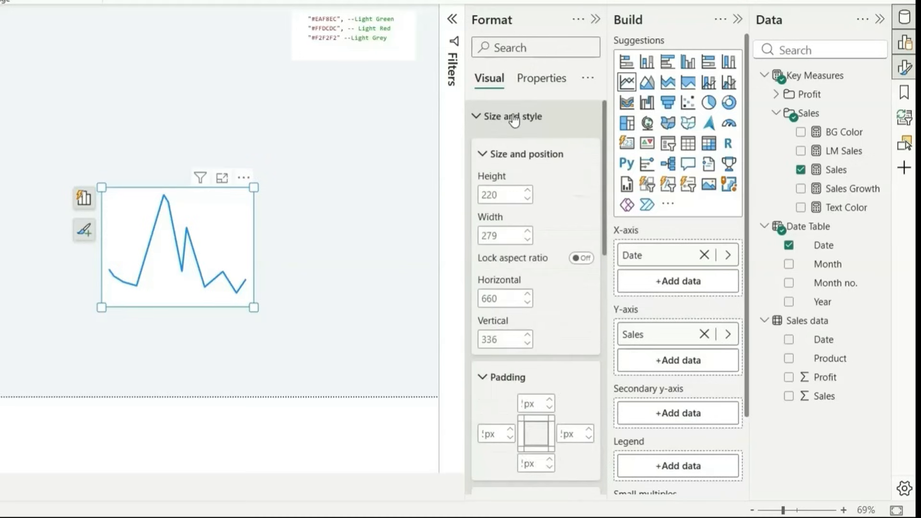
scroll(560, 312, down, 5)
scroll(561, 312, down, 1)
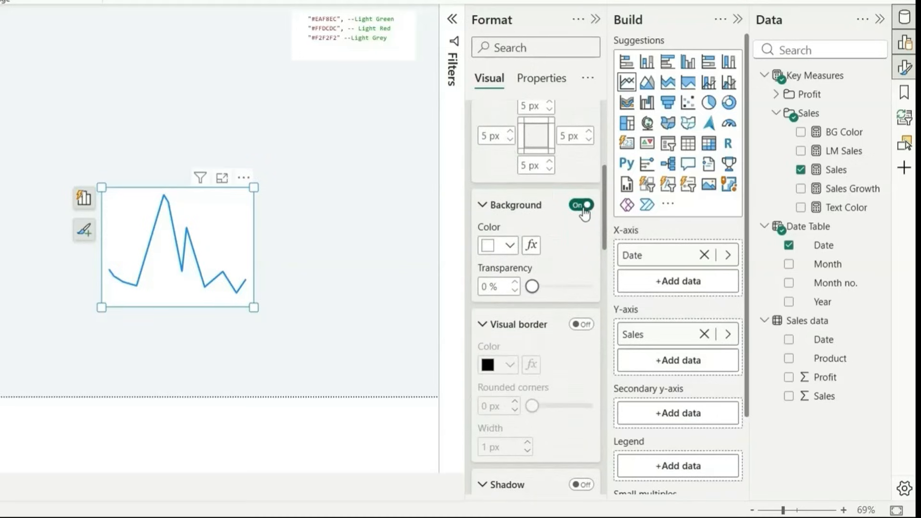
click(581, 205)
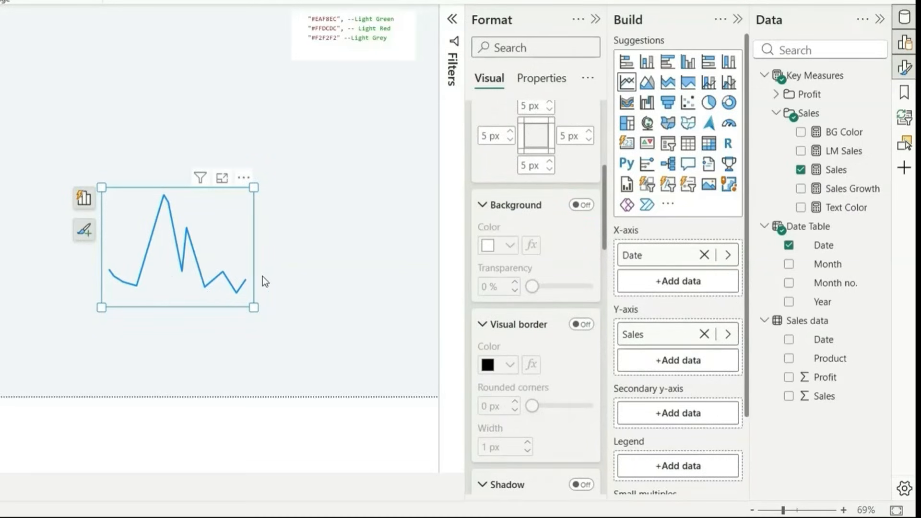
Set the line chart's line width to 2 px and its line color to a darker blue
click(197, 257)
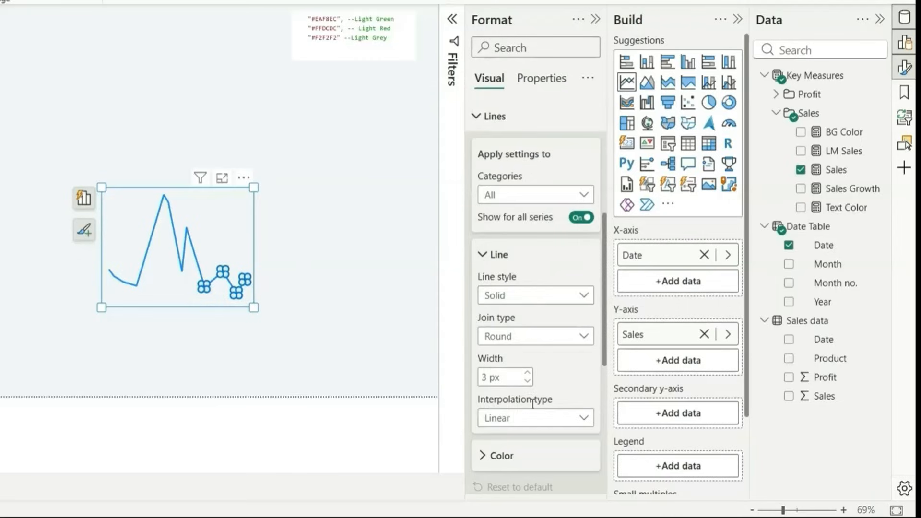
scroll(533, 403, down, 1)
click(529, 350)
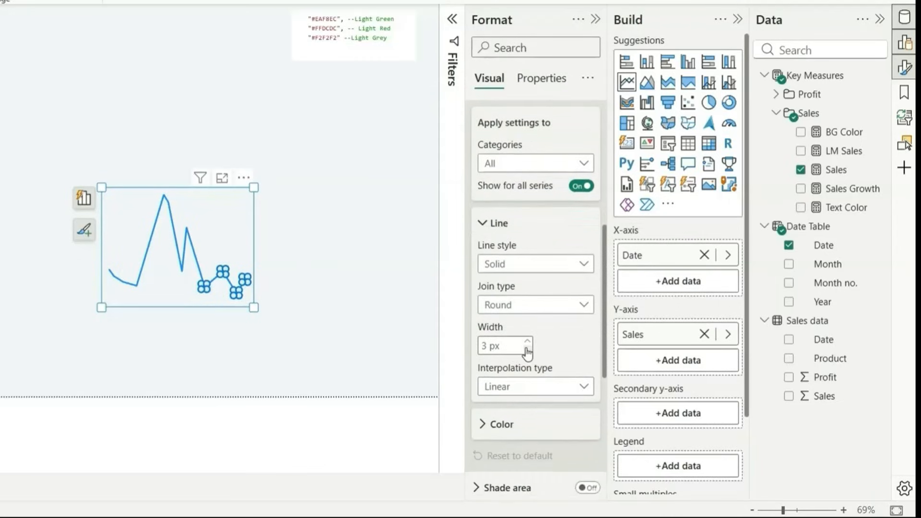
scroll(516, 336, down, 3)
click(499, 320)
scroll(500, 322, down, 1)
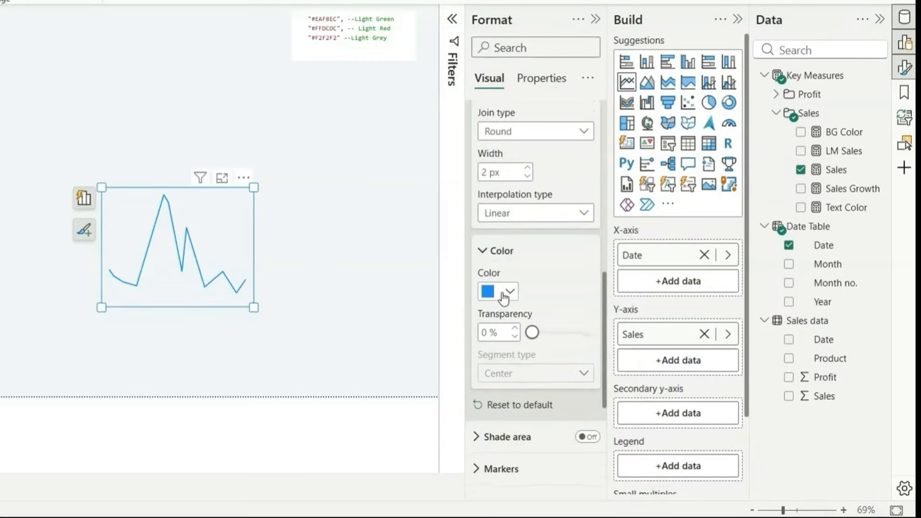
click(503, 298)
click(564, 192)
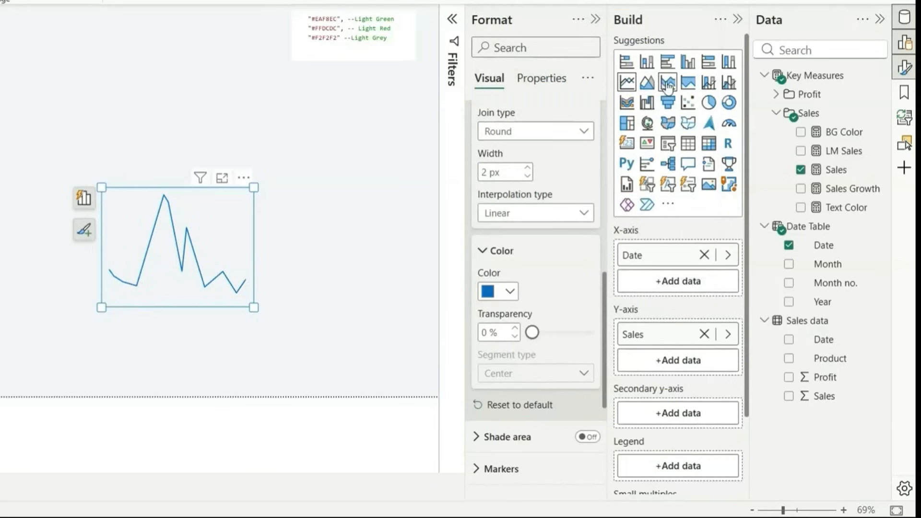
Convert the line chart to an area chart and set the shade area's transparency to 90%
click(649, 84)
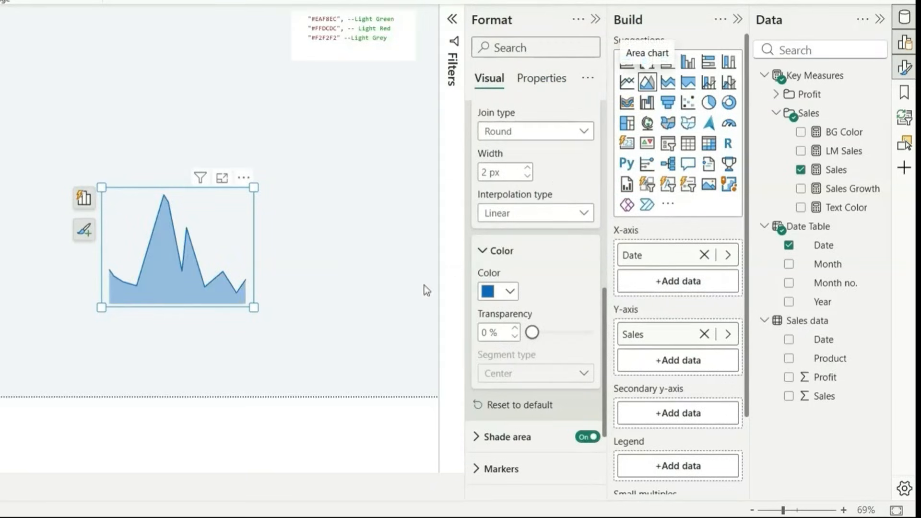
scroll(518, 305, down, 3)
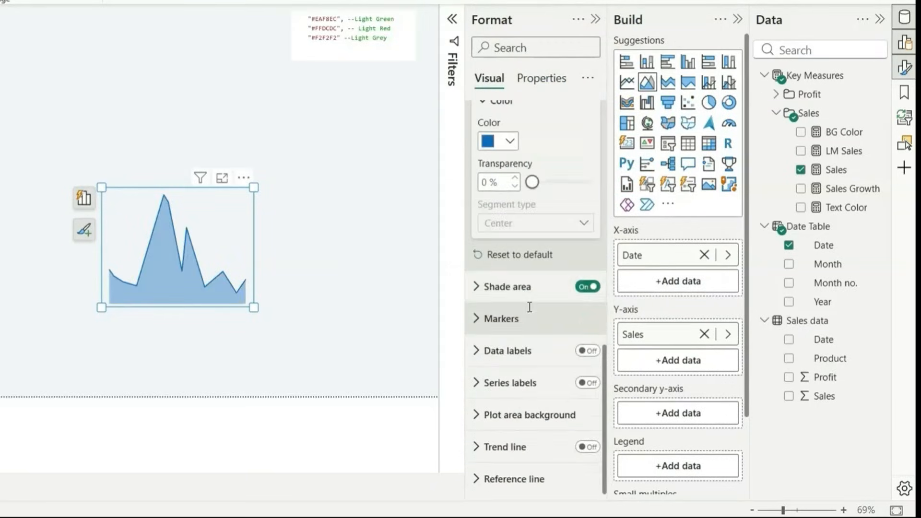
click(509, 293)
scroll(543, 339, down, 4)
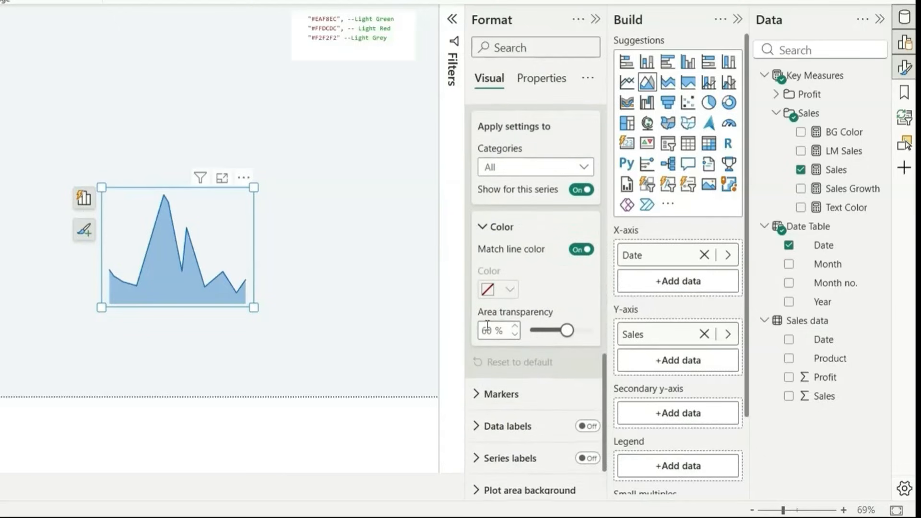
text(90)
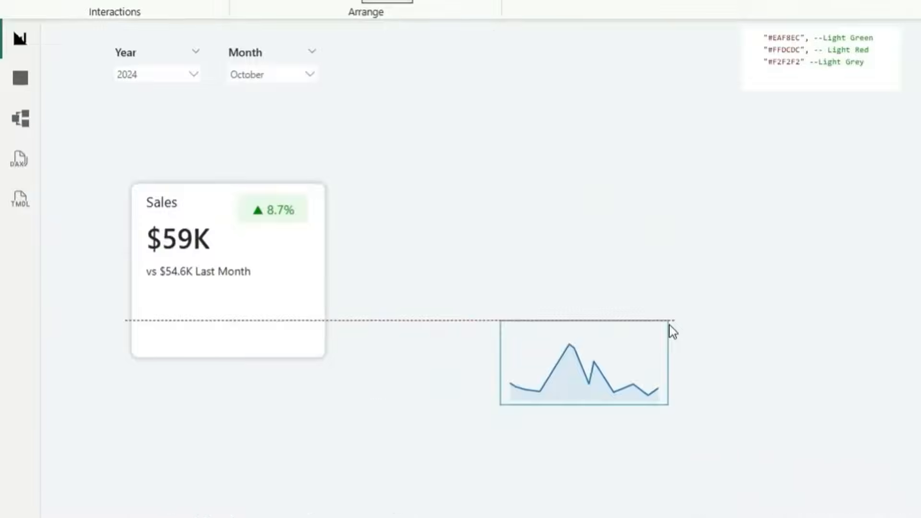
Place the area chart below the last-month comparison on the Sales card, extending the card background downward and widening the chart to fit
drag(669, 329, 239, 329)
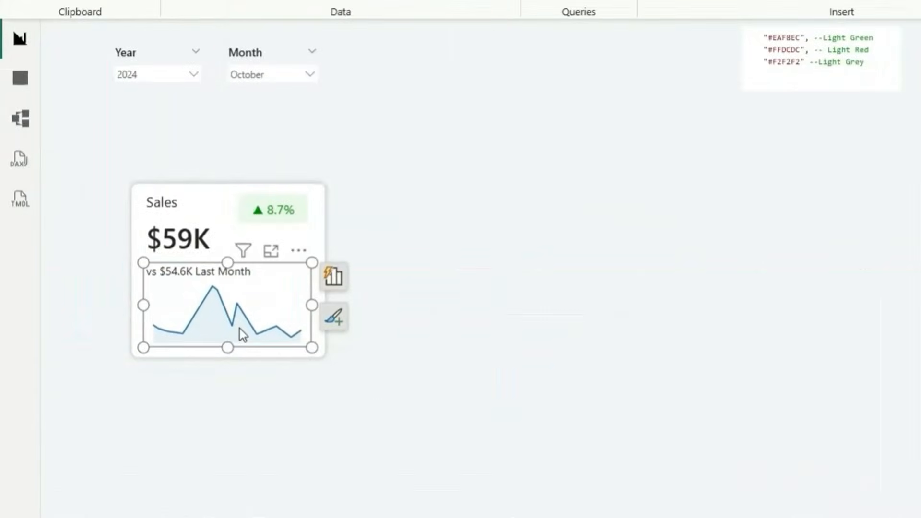
click(388, 390)
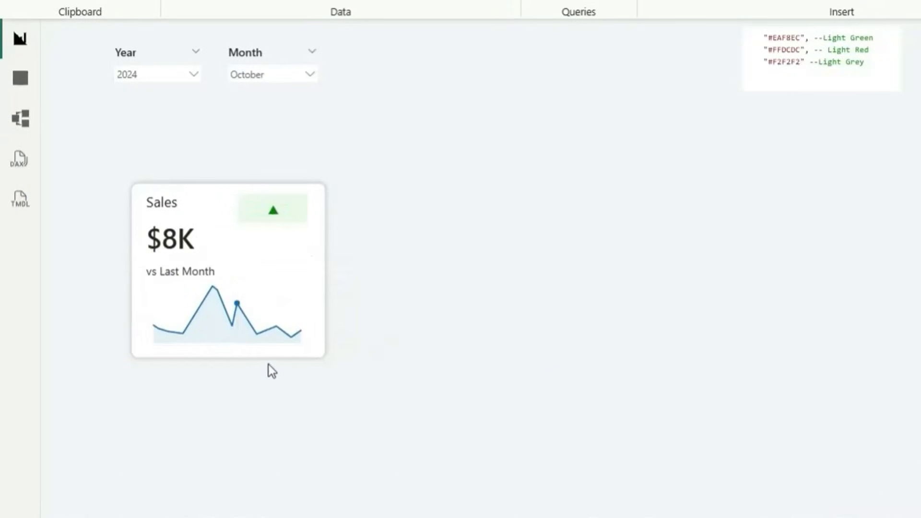
drag(229, 358, 226, 370)
click(290, 305)
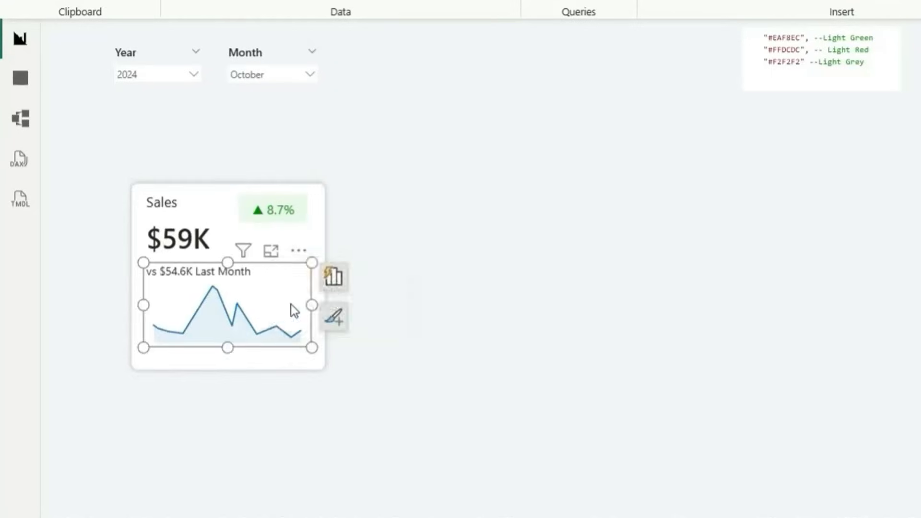
drag(291, 304, 315, 312)
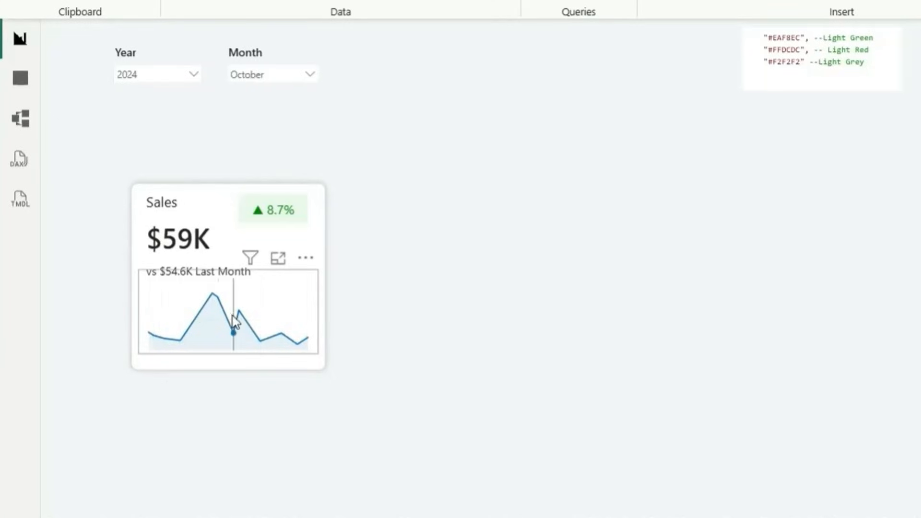
Group the Sales card, growth badge, area chart and background shape, and move the group toward the middle of the page
mouse_move(206, 320)
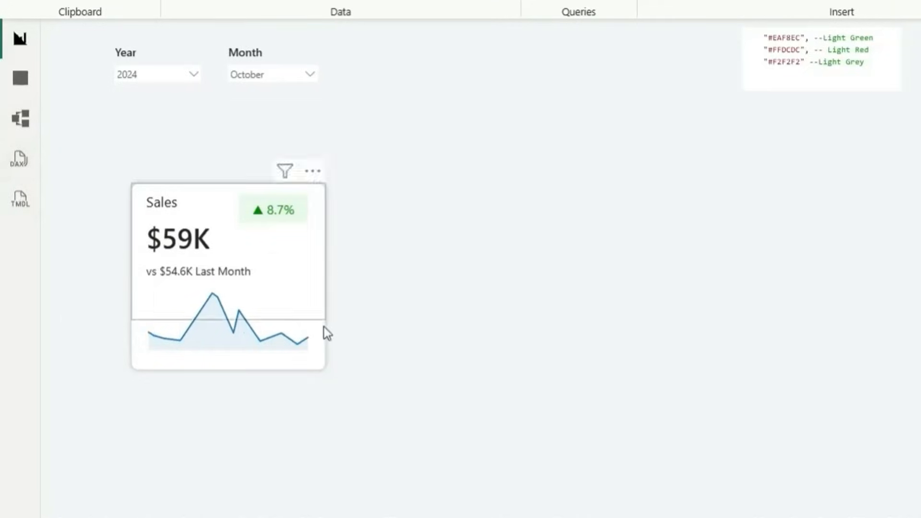
drag(364, 394, 87, 139)
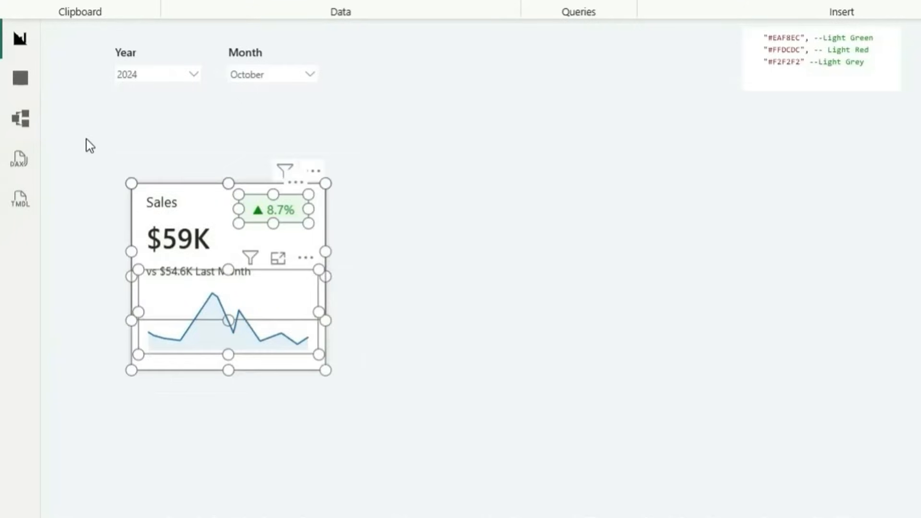
key(ctrl+g)
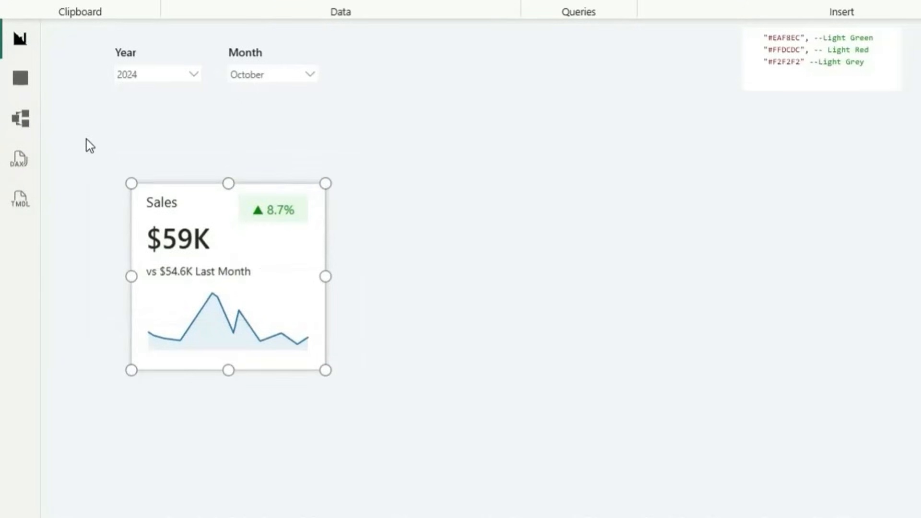
click(398, 266)
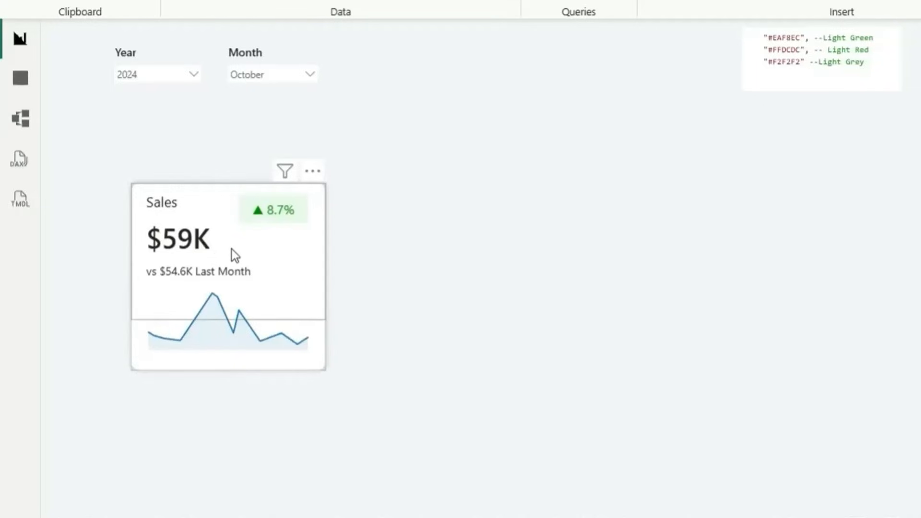
drag(231, 249, 446, 250)
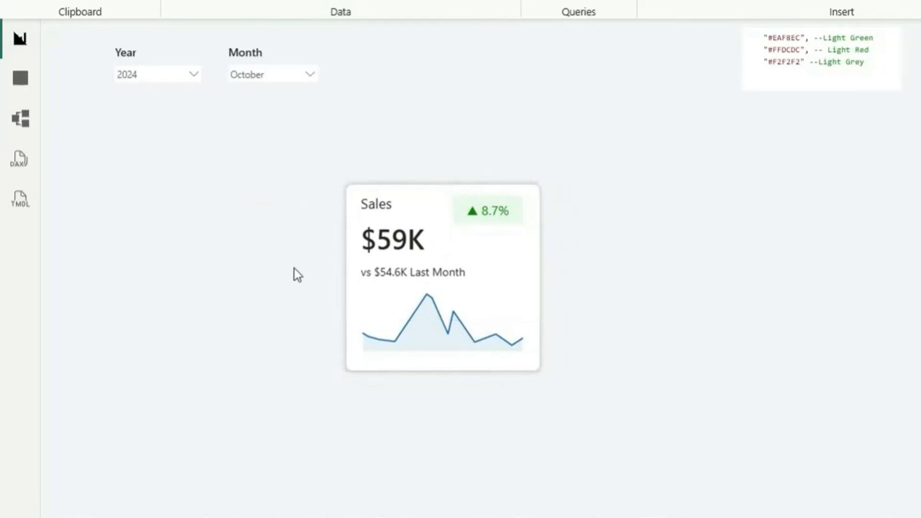
Duplicate the grouped Sales card and place the copy to the right of the original, aligned with it
click(494, 263)
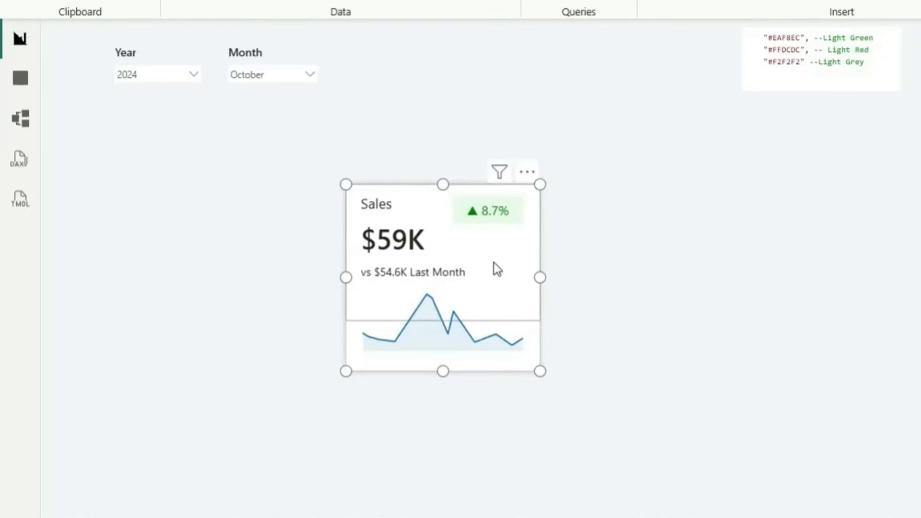
drag(493, 263, 700, 256)
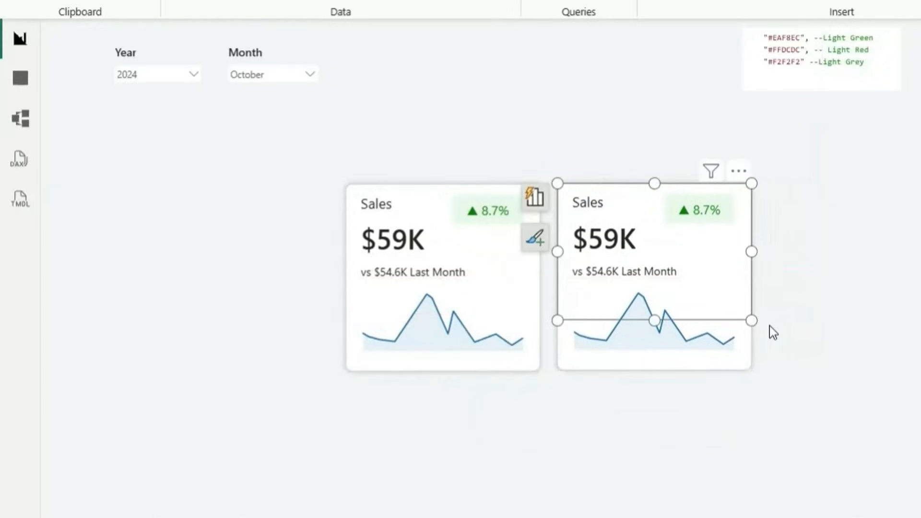
click(768, 328)
click(675, 284)
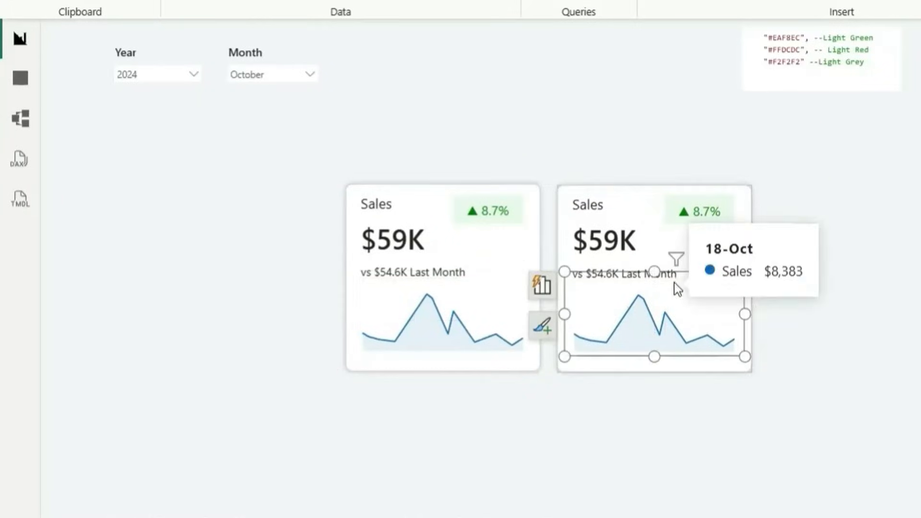
click(847, 320)
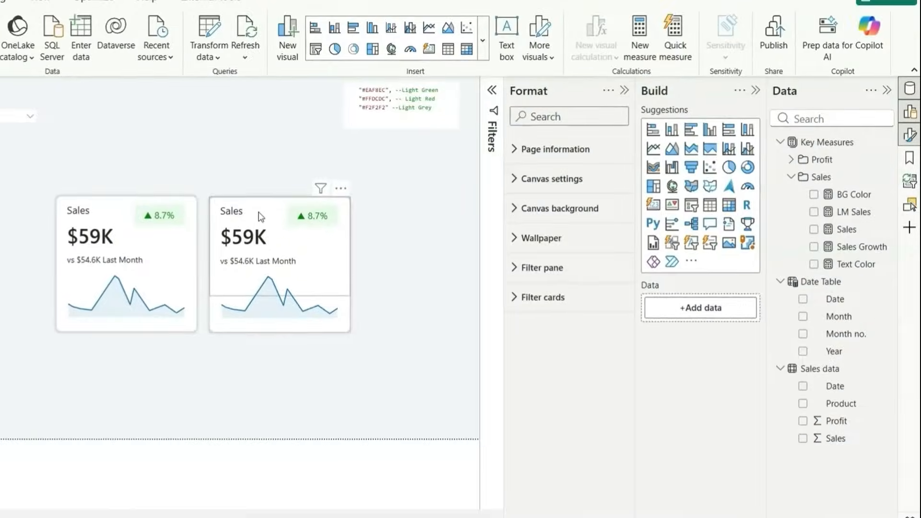
Replace the Sales measure with the Profit measure as the value of the duplicated card
click(259, 217)
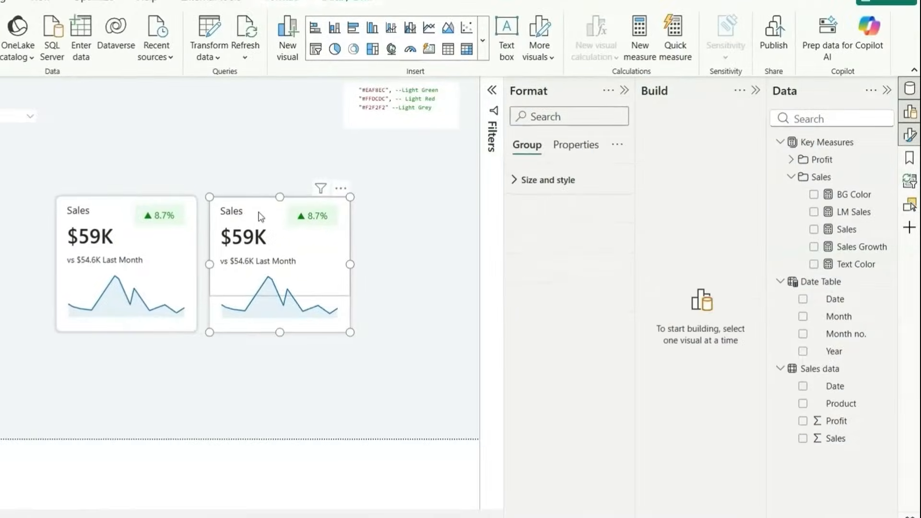
click(260, 216)
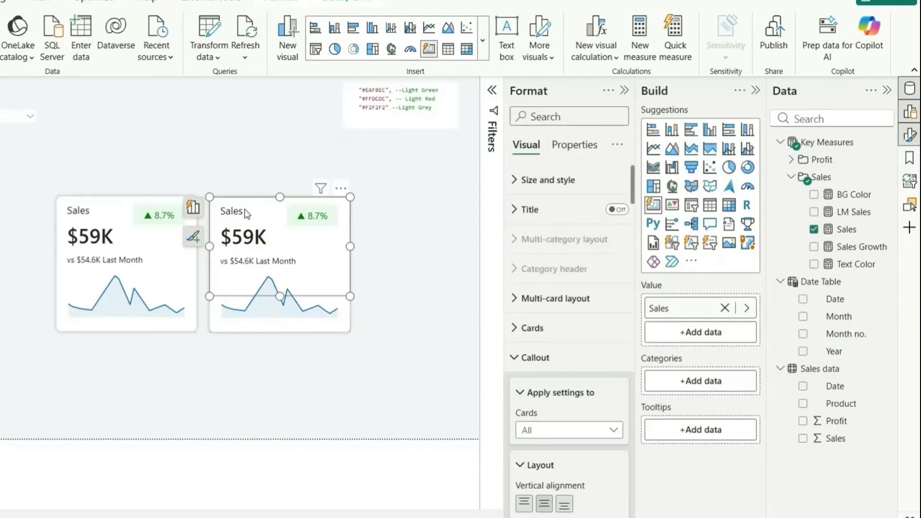
click(745, 307)
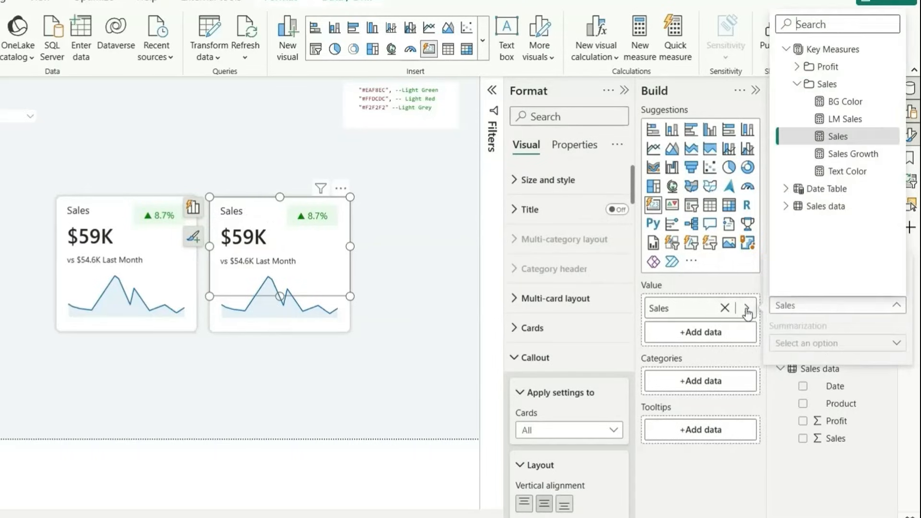
click(798, 73)
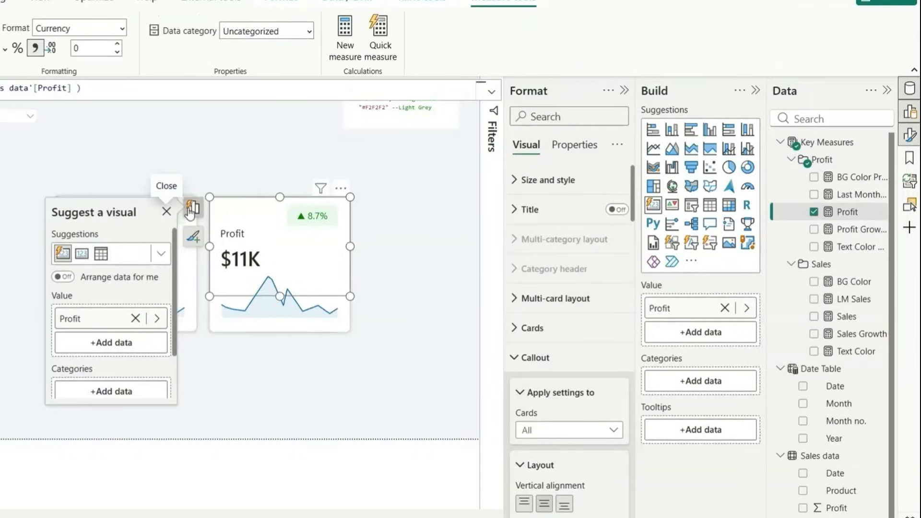
Add the Last Month Profit measure as the Profit card's reference label and turn off the label's title
scroll(557, 387, down, 6)
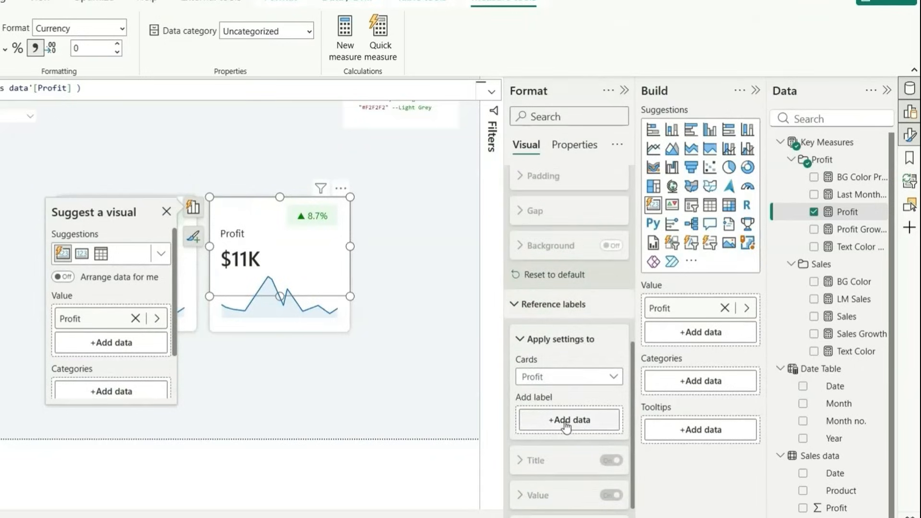
click(571, 420)
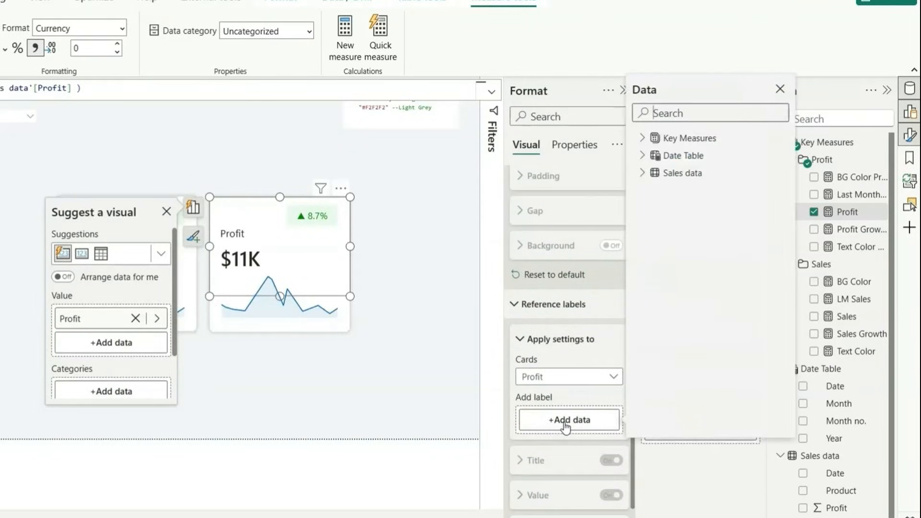
click(644, 138)
click(654, 155)
click(728, 191)
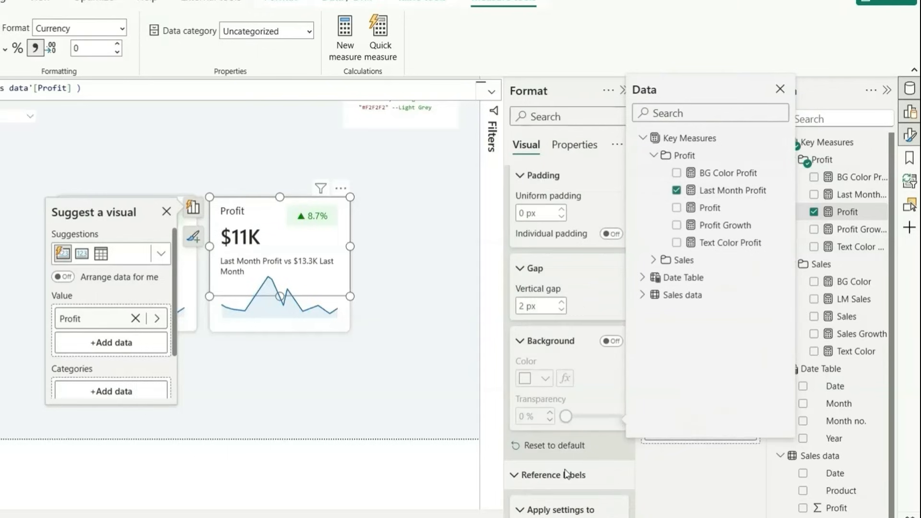
scroll(595, 392, down, 4)
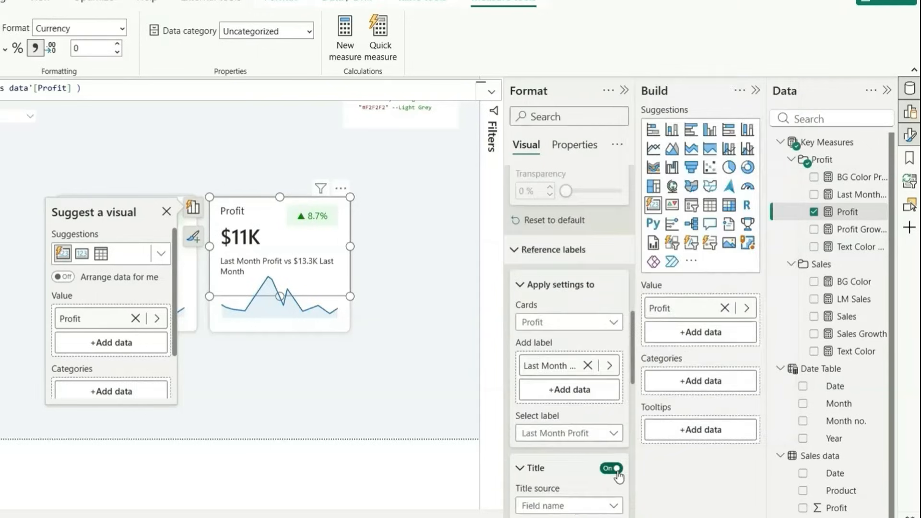
click(618, 474)
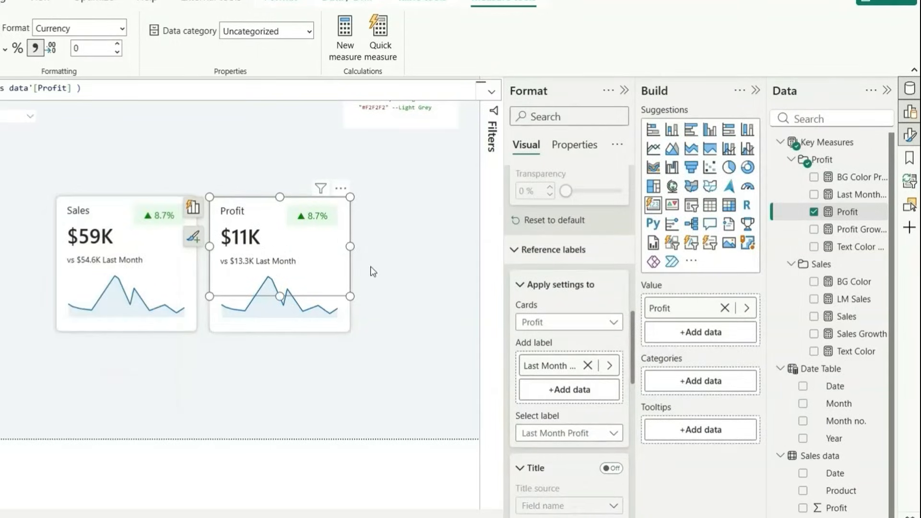
Switch the duplicated area chart's Y-axis to the Profit measure and set its line color to the recent purple
click(301, 320)
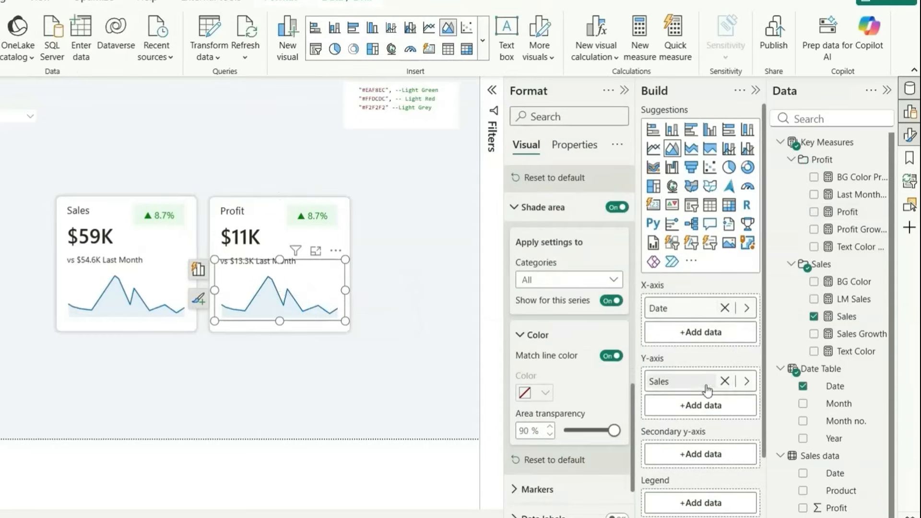
click(748, 385)
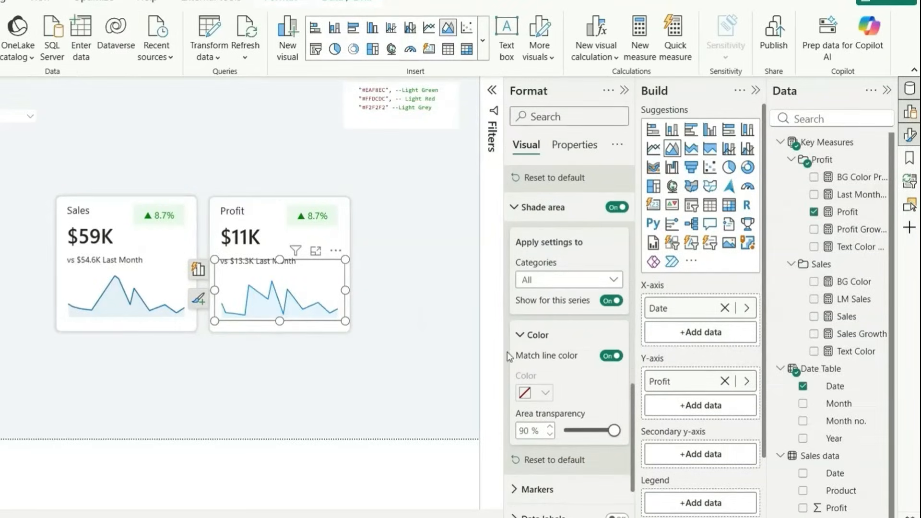
click(541, 178)
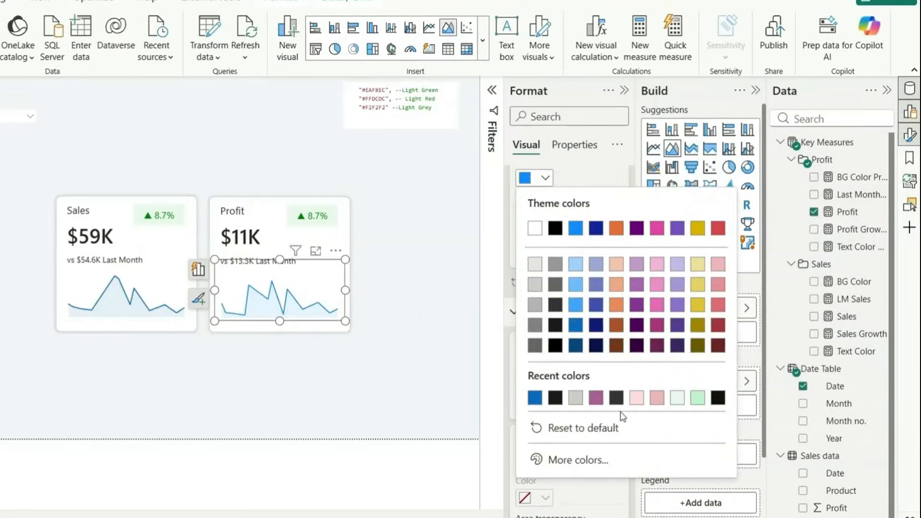
click(596, 398)
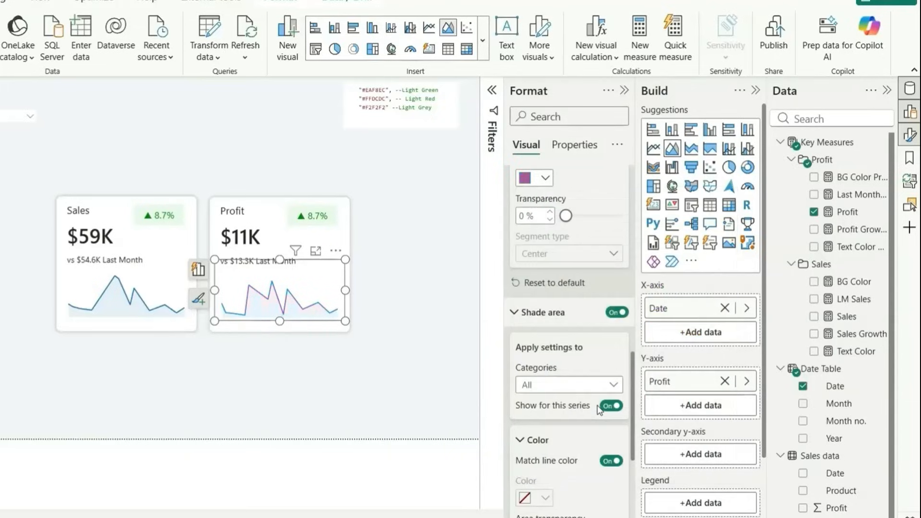
Base the Profit card's growth badge fill color on the BG Color Profit measure
click(316, 214)
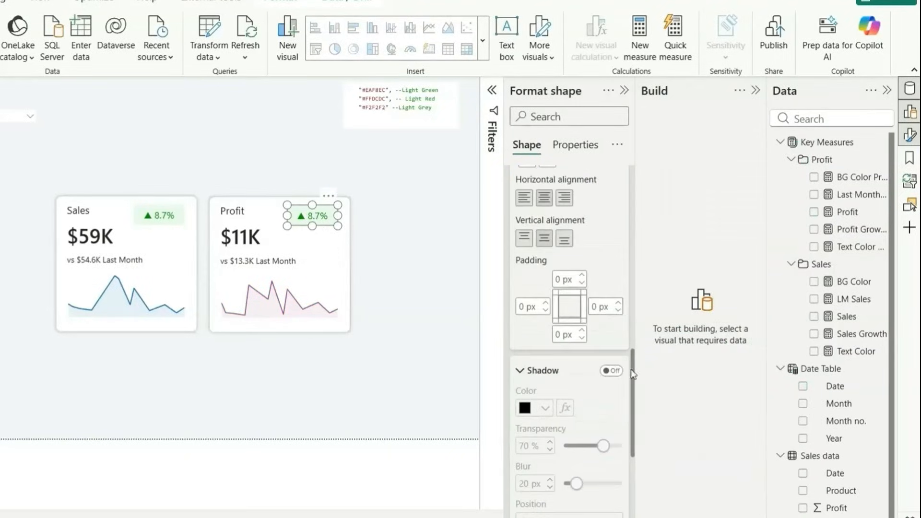
scroll(571, 382, up, 10)
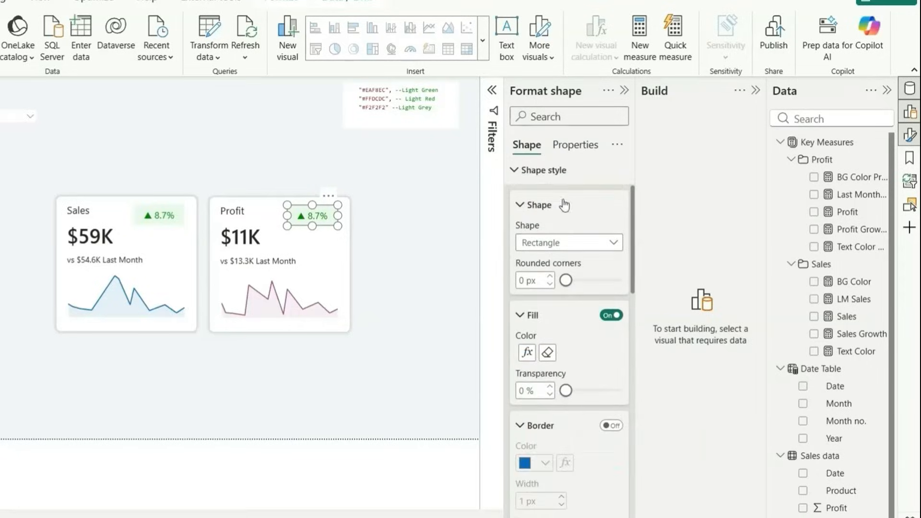
click(527, 353)
click(107, 164)
text(bg co)
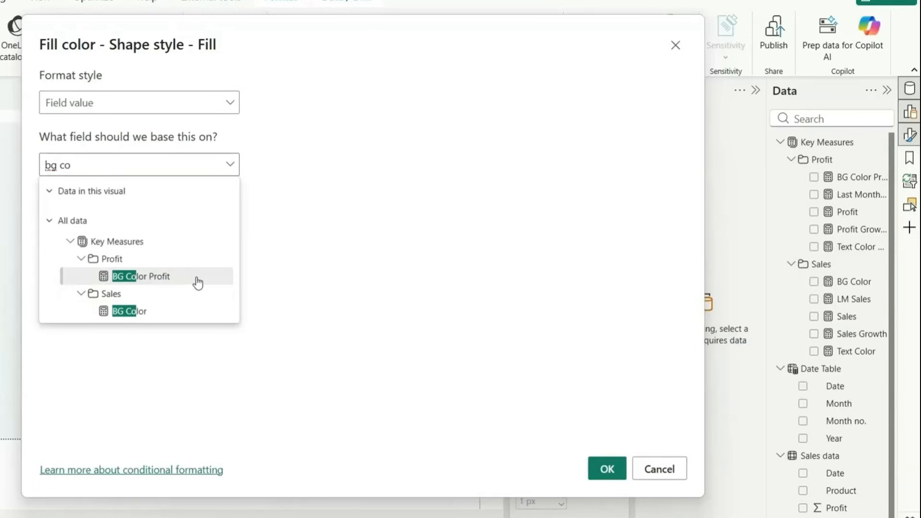
click(133, 277)
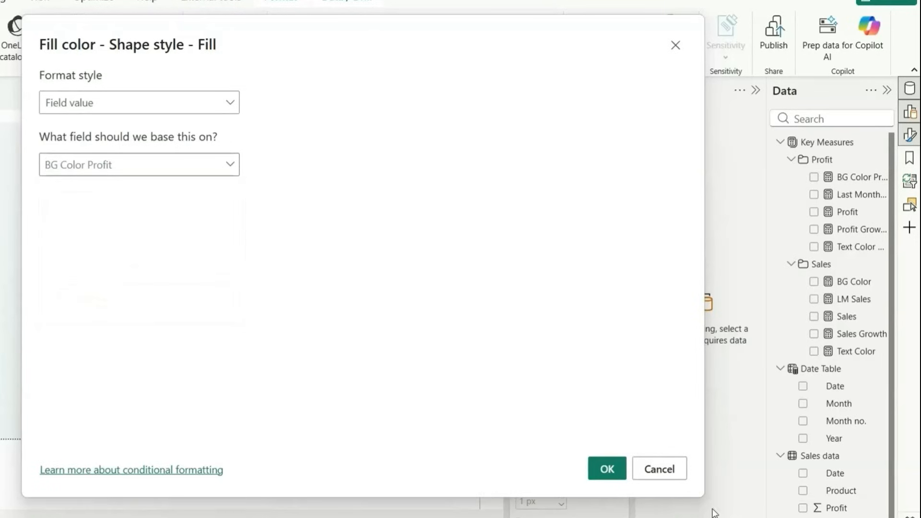
click(604, 468)
Base the Profit badge's displayed text on the Profit Growth measure
scroll(547, 402, down, 5)
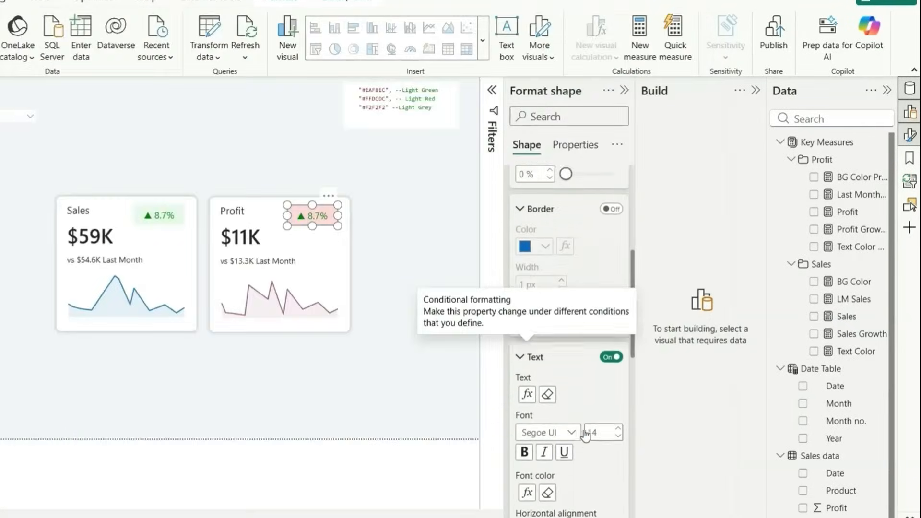
click(527, 387)
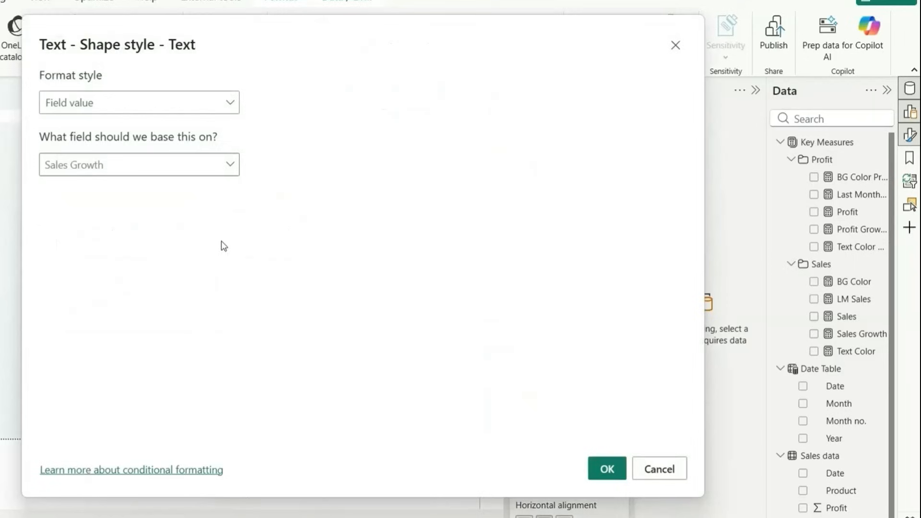
click(126, 178)
text(profit)
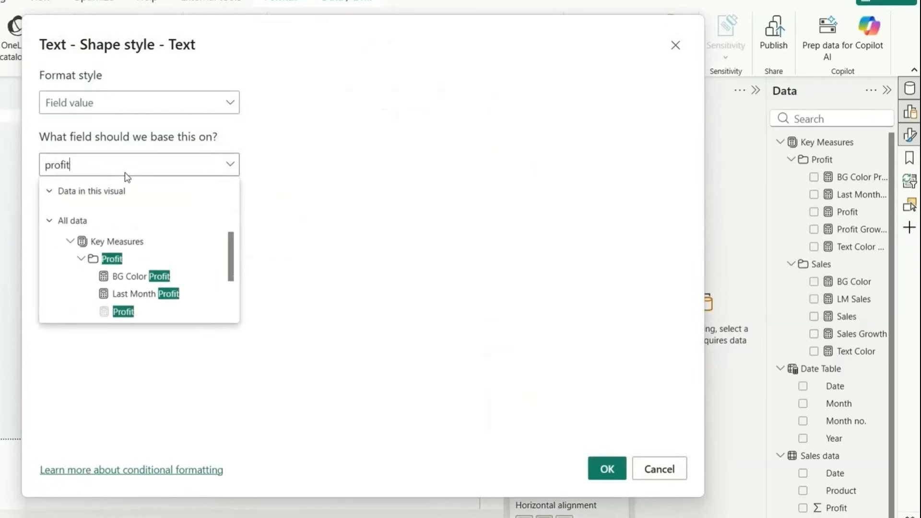
key(Return)
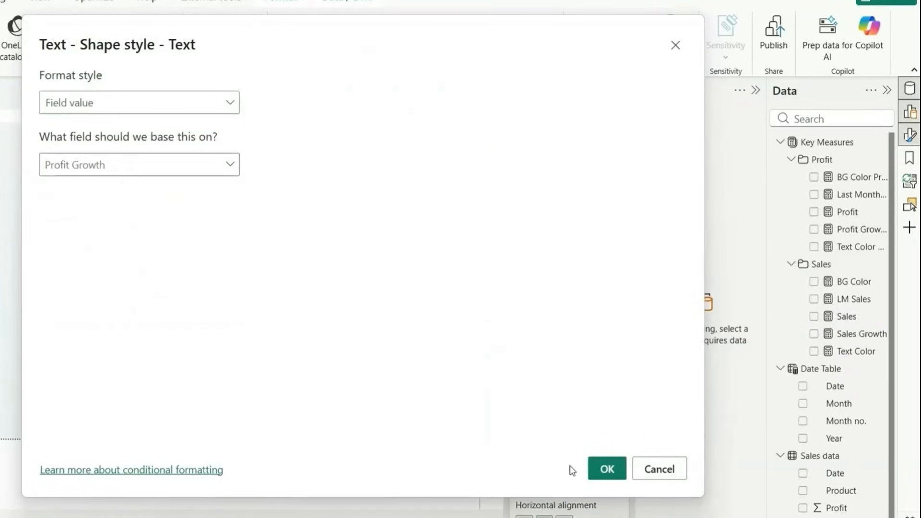
click(607, 470)
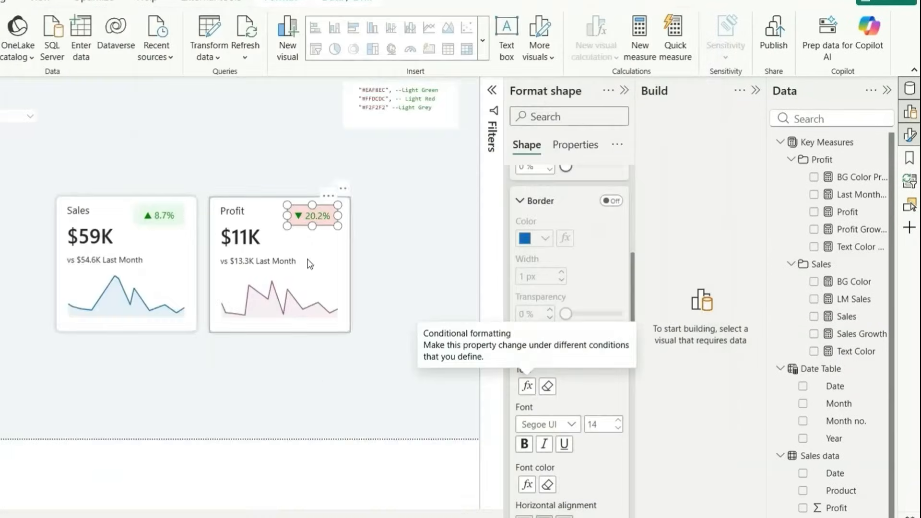
Base the Profit badge's font color on the Text Color Profit measure and deselect the badge
click(528, 484)
click(168, 166)
text(text c)
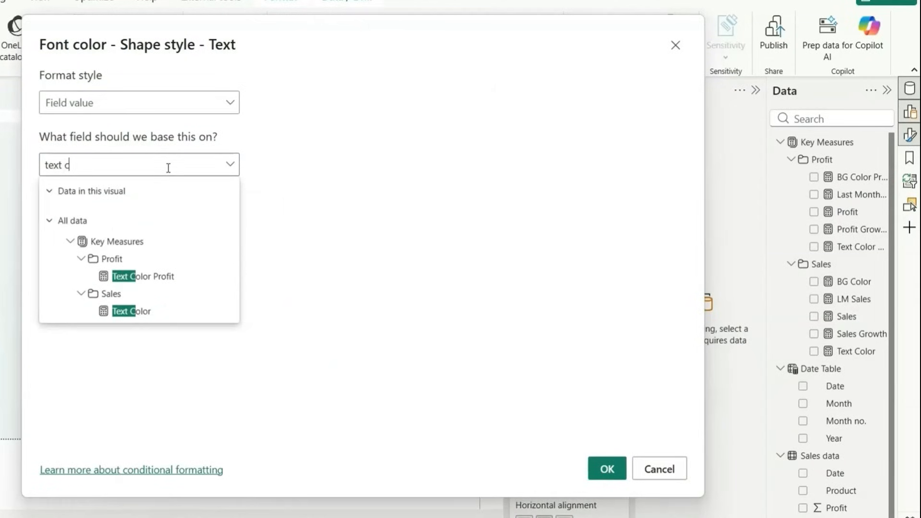
click(177, 279)
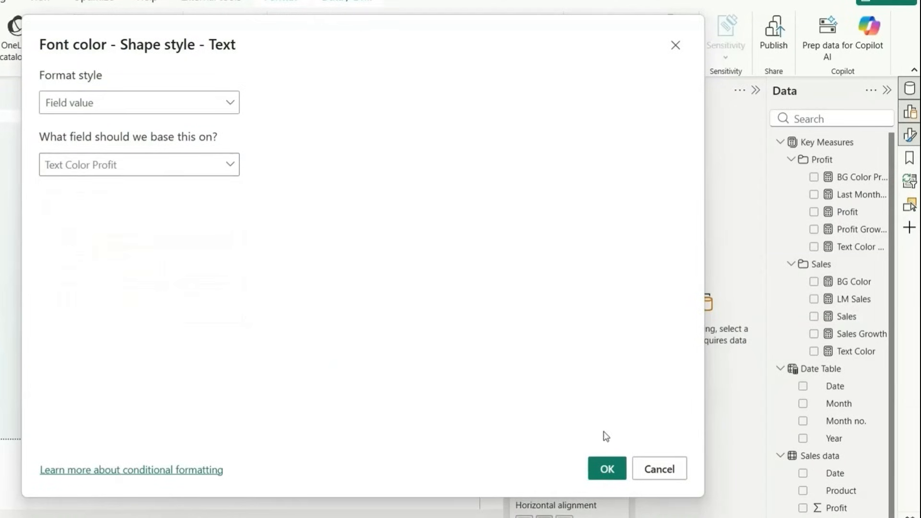
click(607, 469)
click(404, 282)
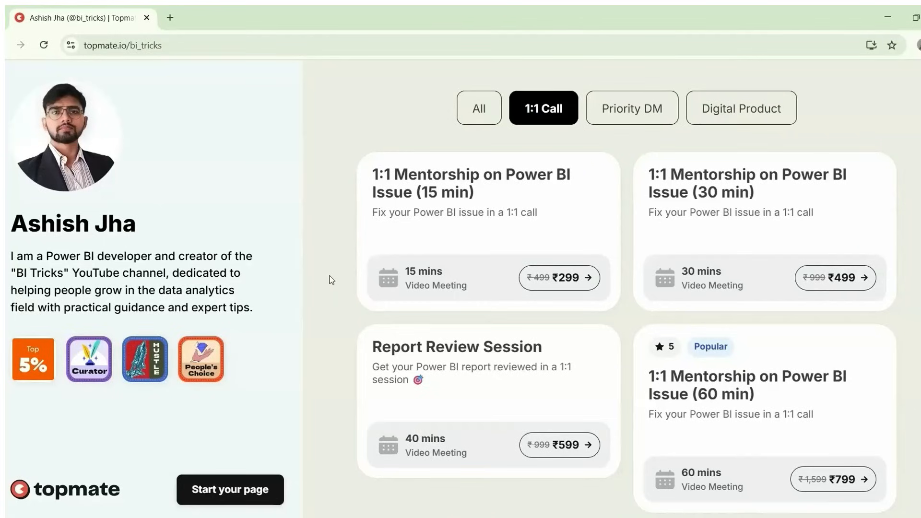
On the Topmate page in the browser, look through the one-to-one call offers and show the digital products
scroll(331, 279, down, 1)
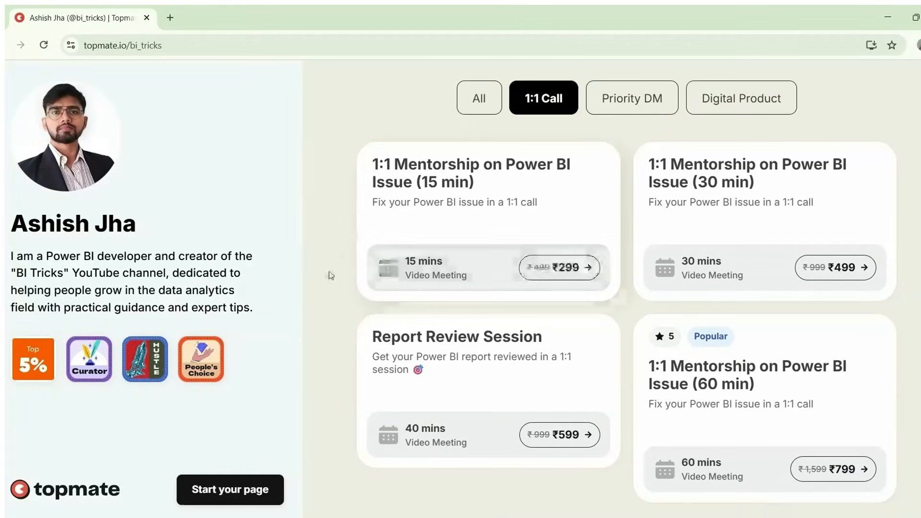
click(737, 104)
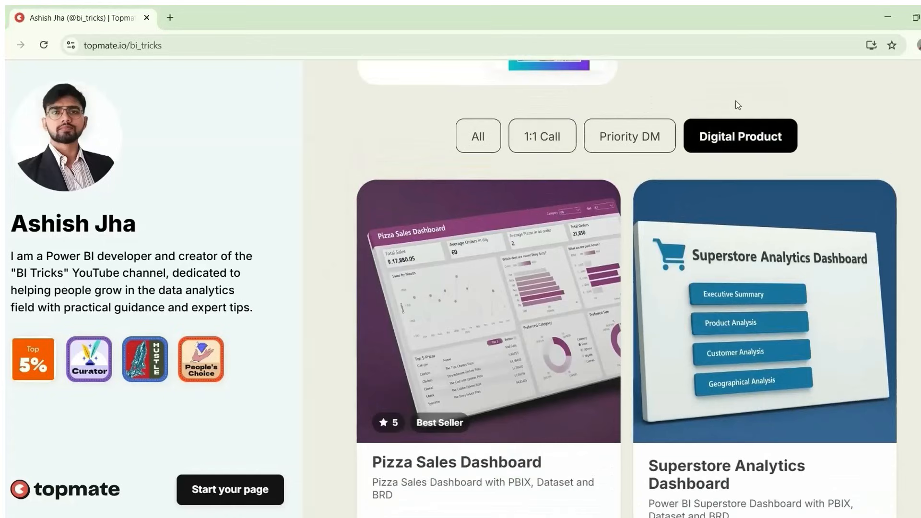